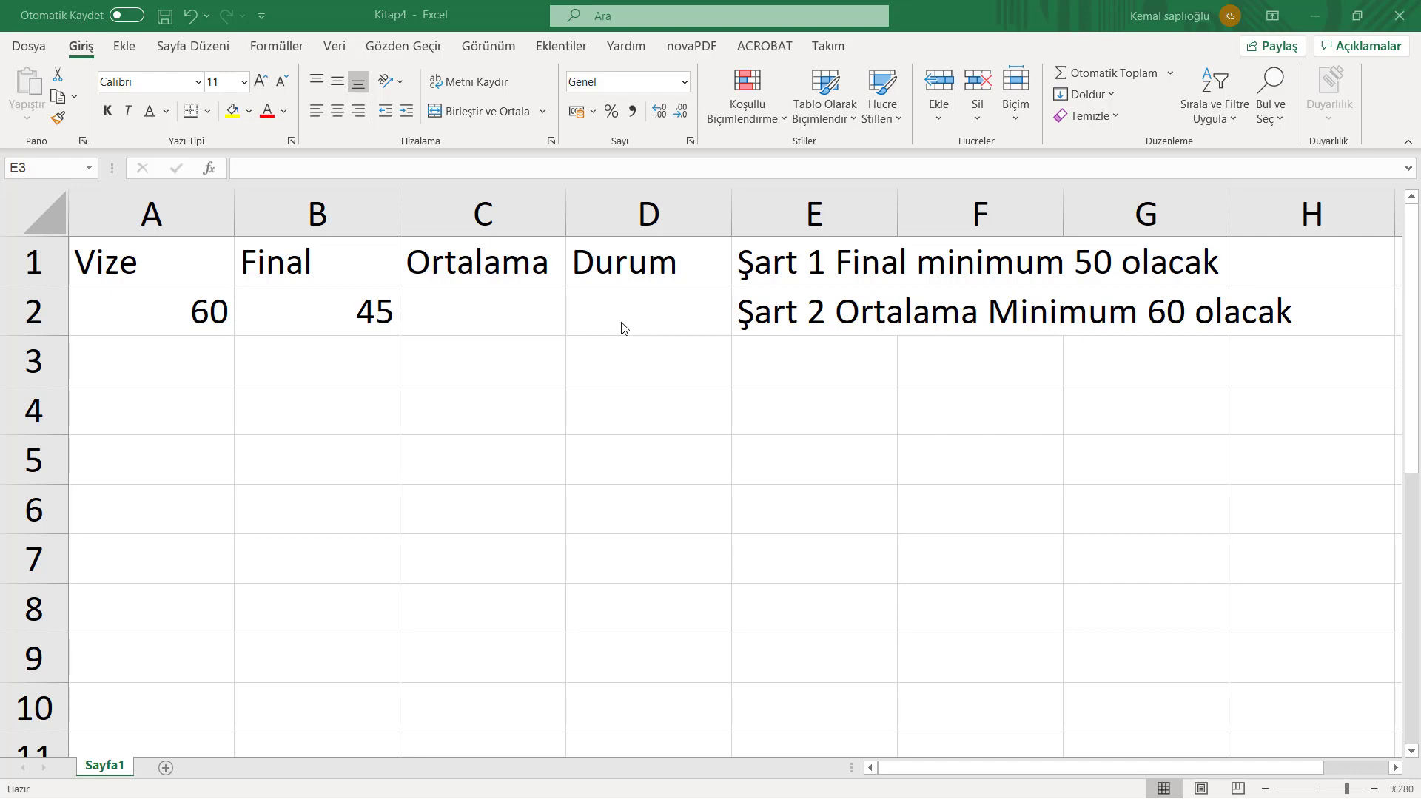
# Look over the Vize, Final, Ortalama and Durum cells and the condition note in E1.
pyautogui.click(624, 320)
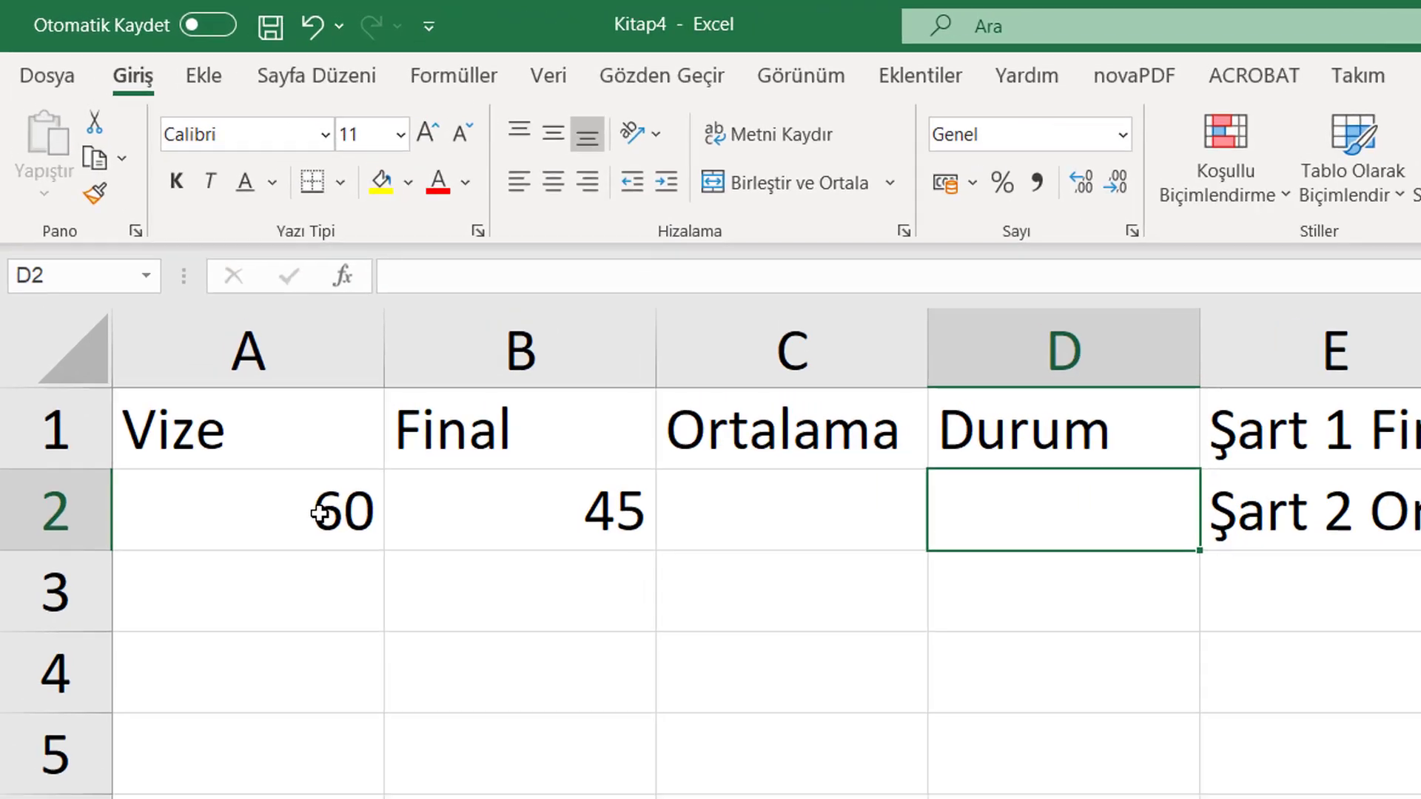
pyautogui.click(195, 314)
pyautogui.click(338, 316)
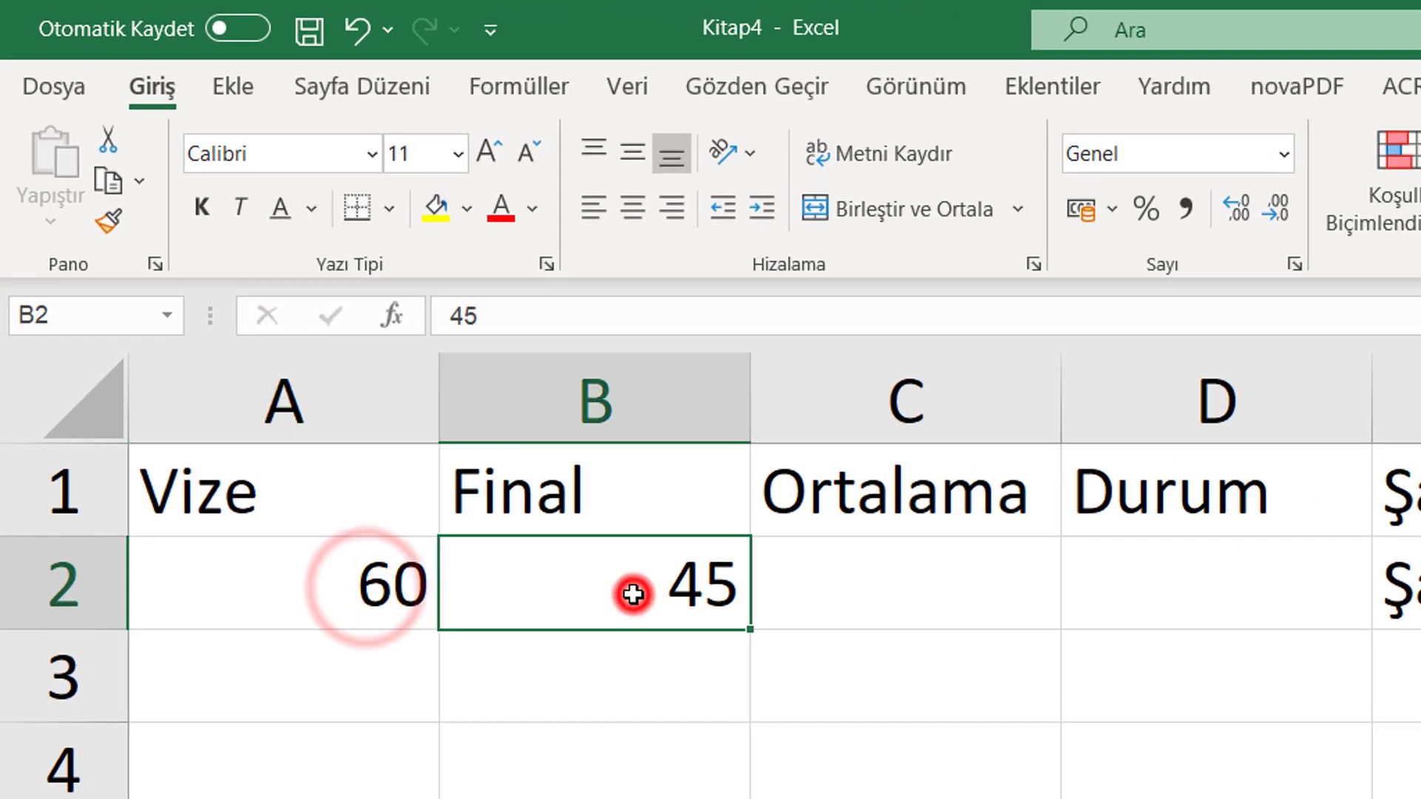
pyautogui.click(934, 575)
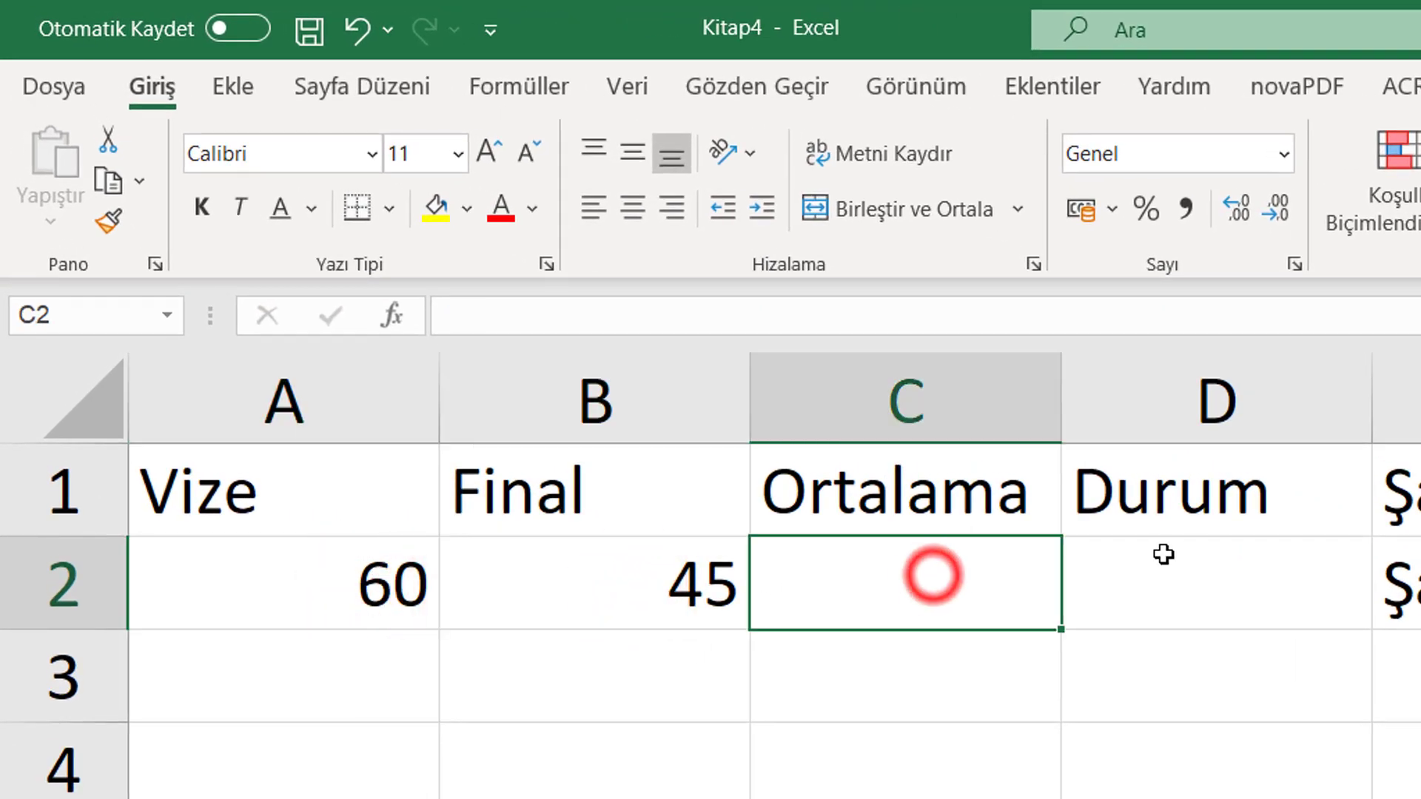
pyautogui.click(1166, 556)
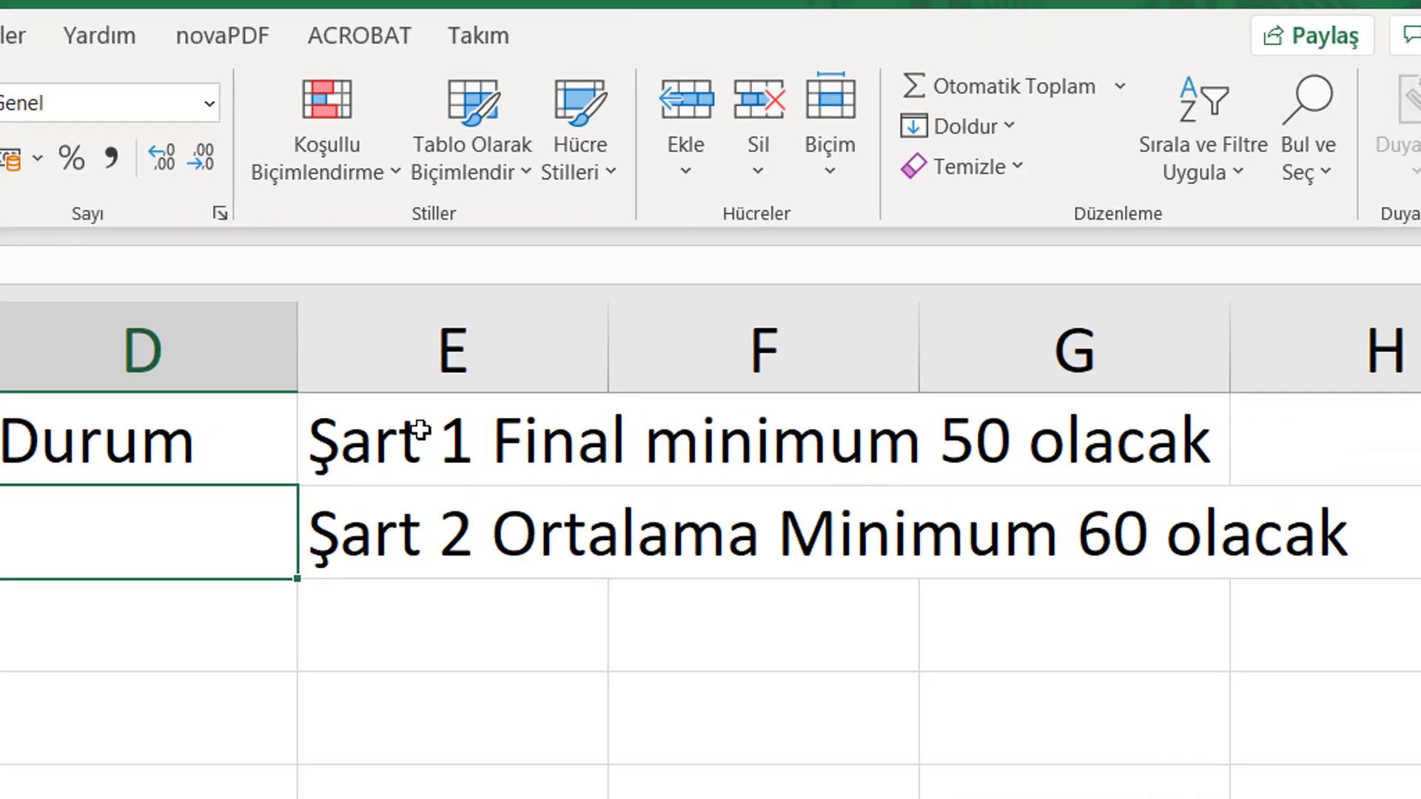
pyautogui.click(419, 431)
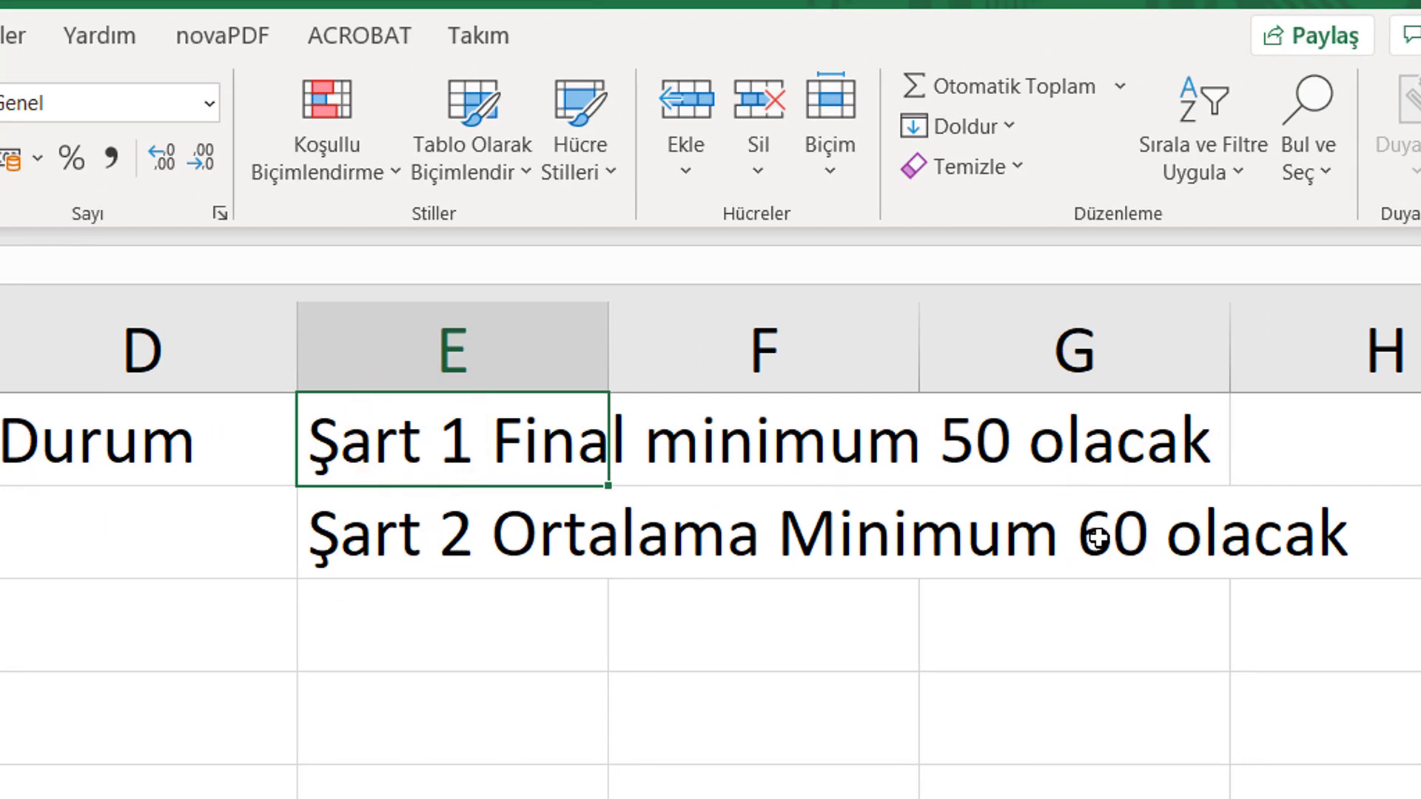
# Enter =A2*0,4+B2*0,6 in C2 so the Ortalama shows 51.
pyautogui.click(4, 448)
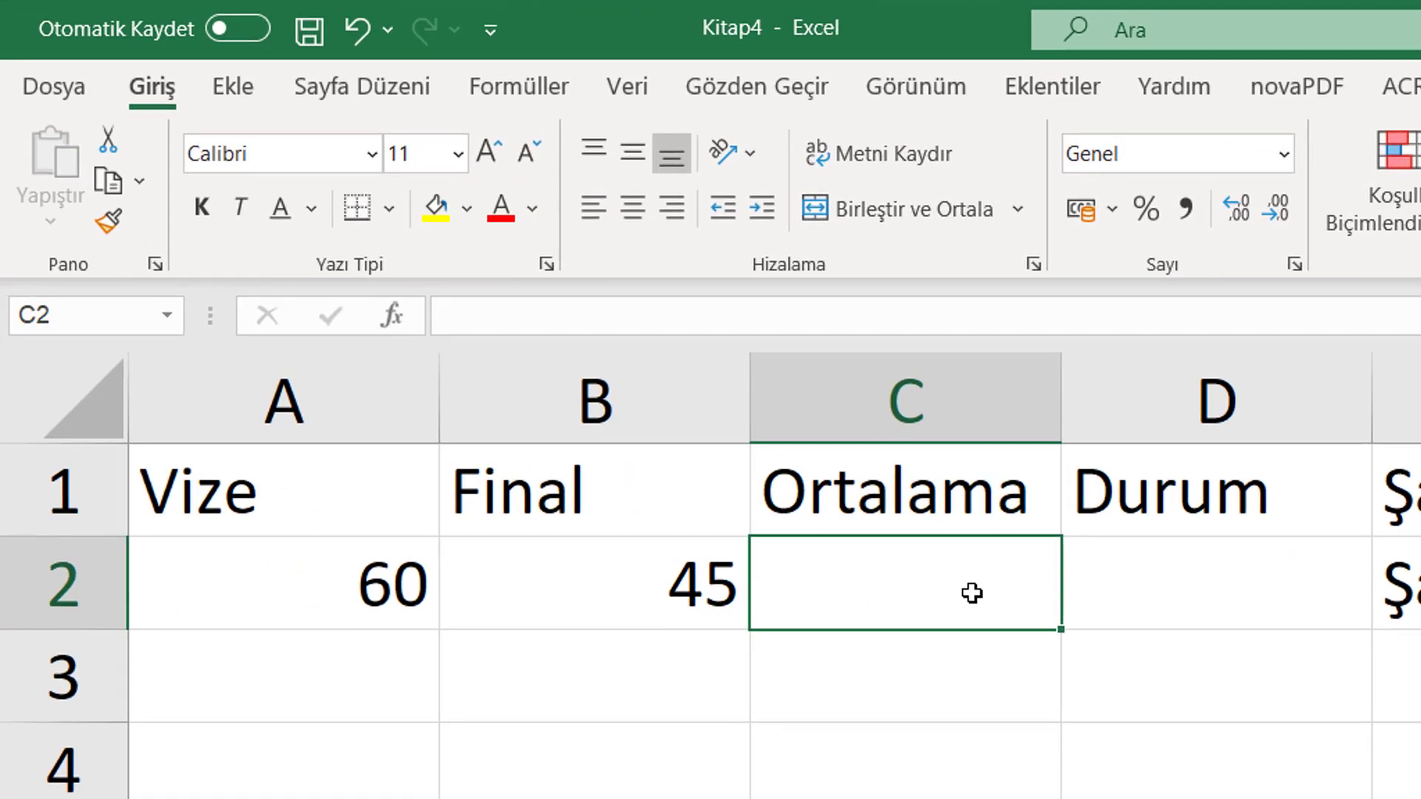
pyautogui.write('=')
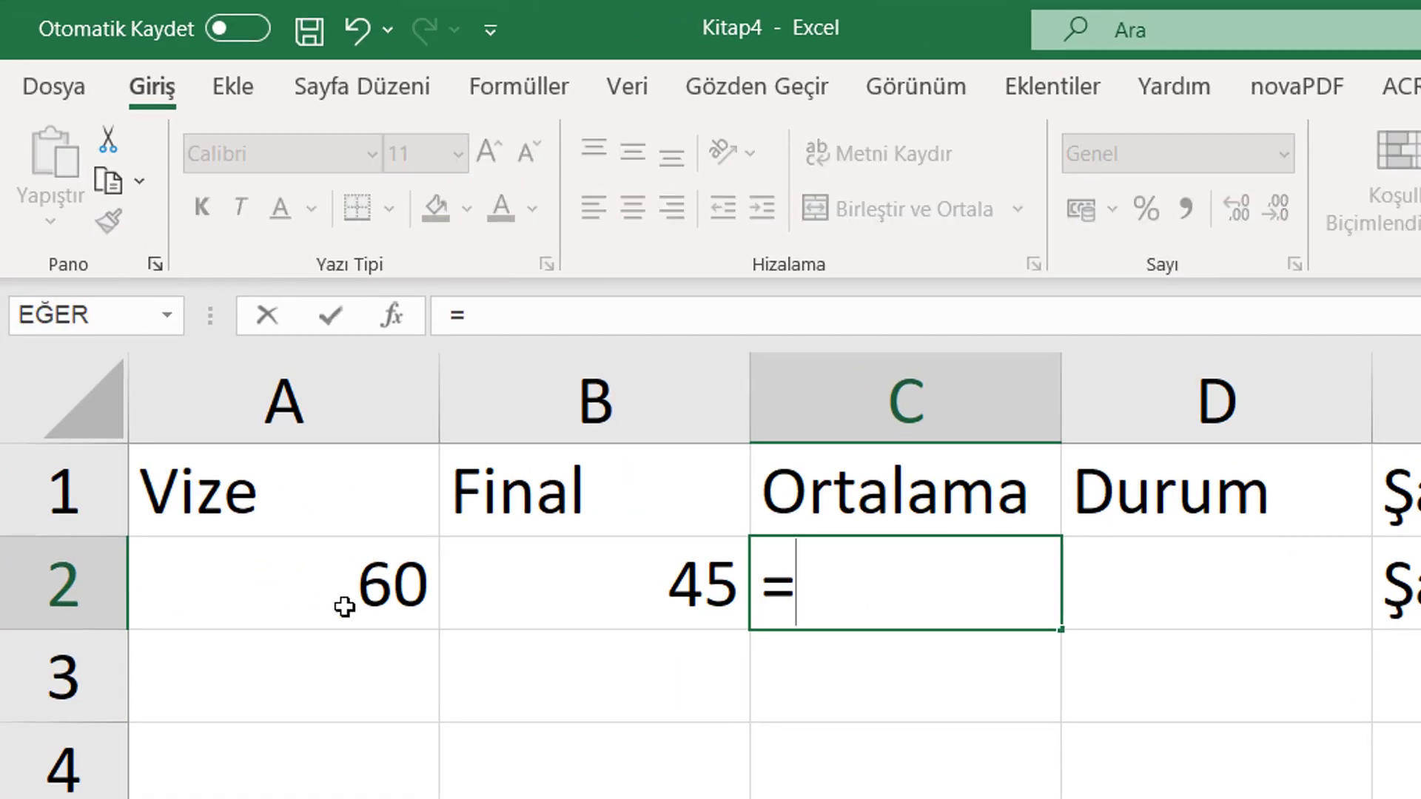
pyautogui.click(321, 609)
pyautogui.write('*')
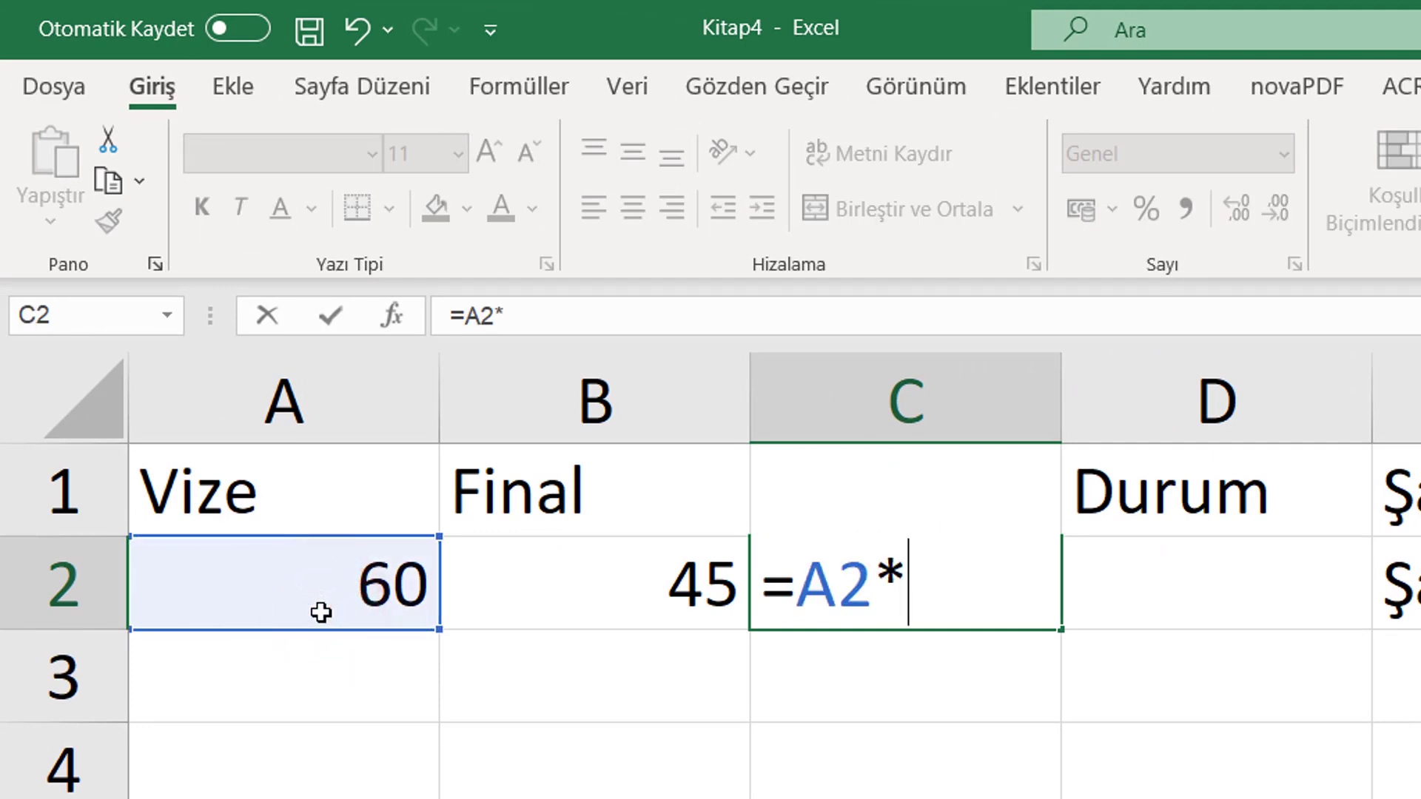
pyautogui.write('0,4+')
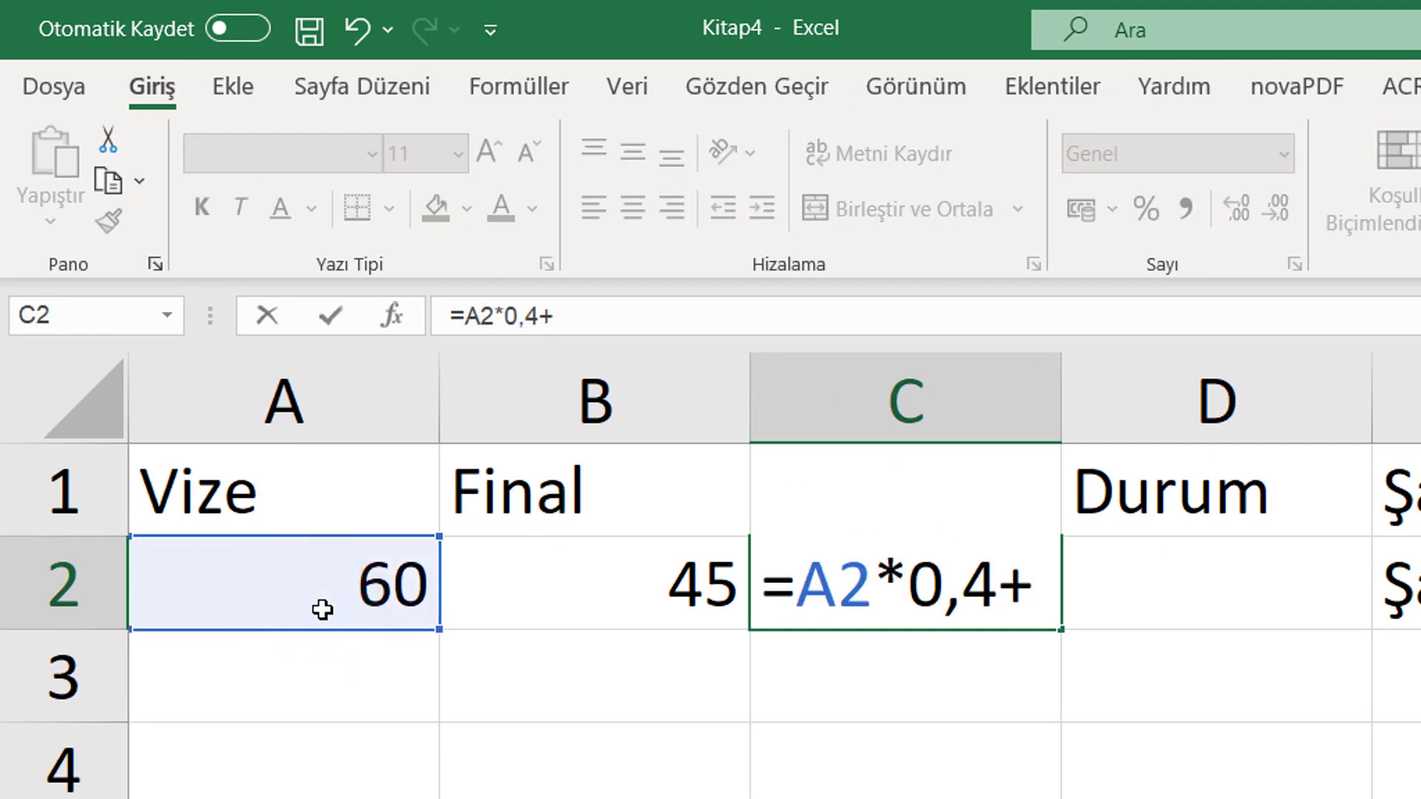
pyautogui.click(496, 588)
pyautogui.write('*')
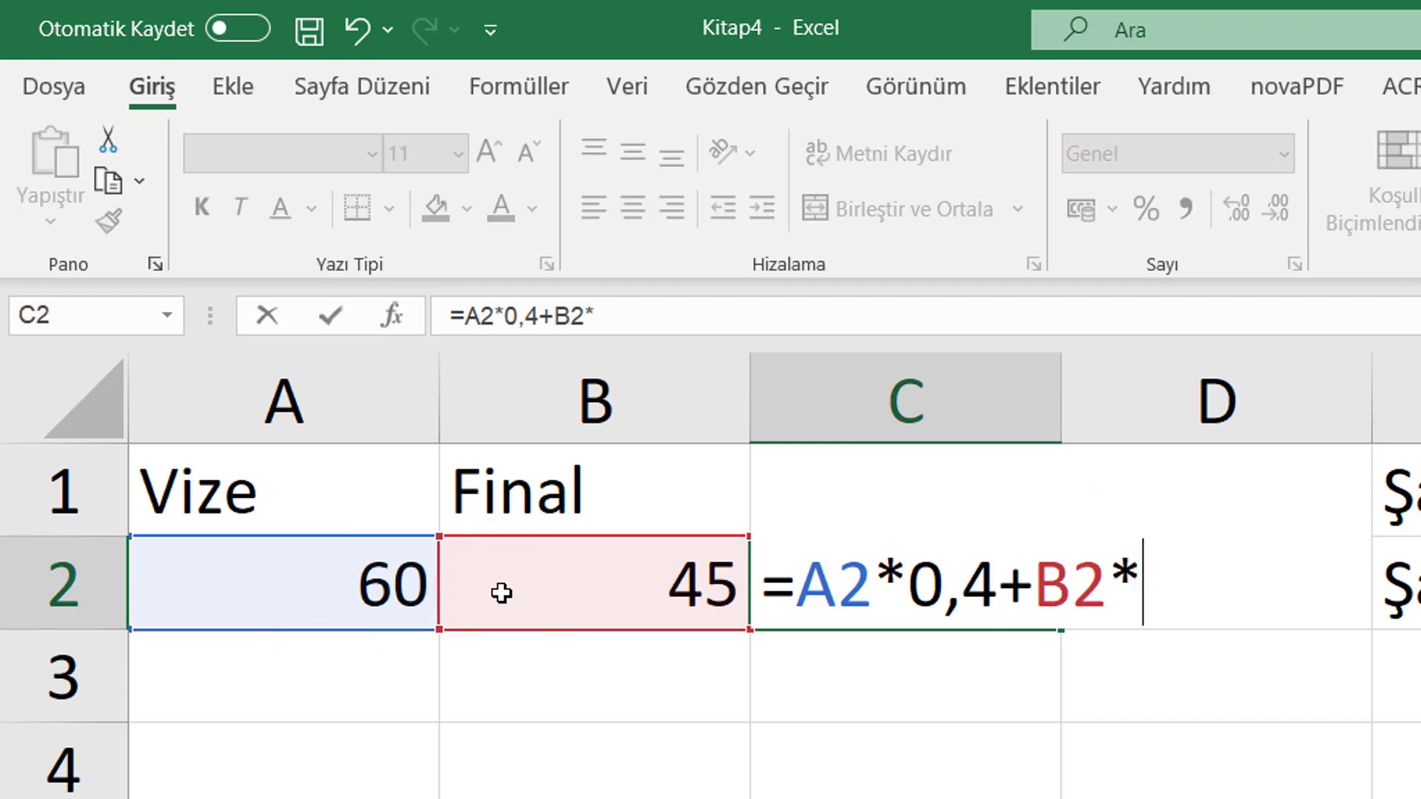
pyautogui.write('0,6')
pyautogui.press('Return')
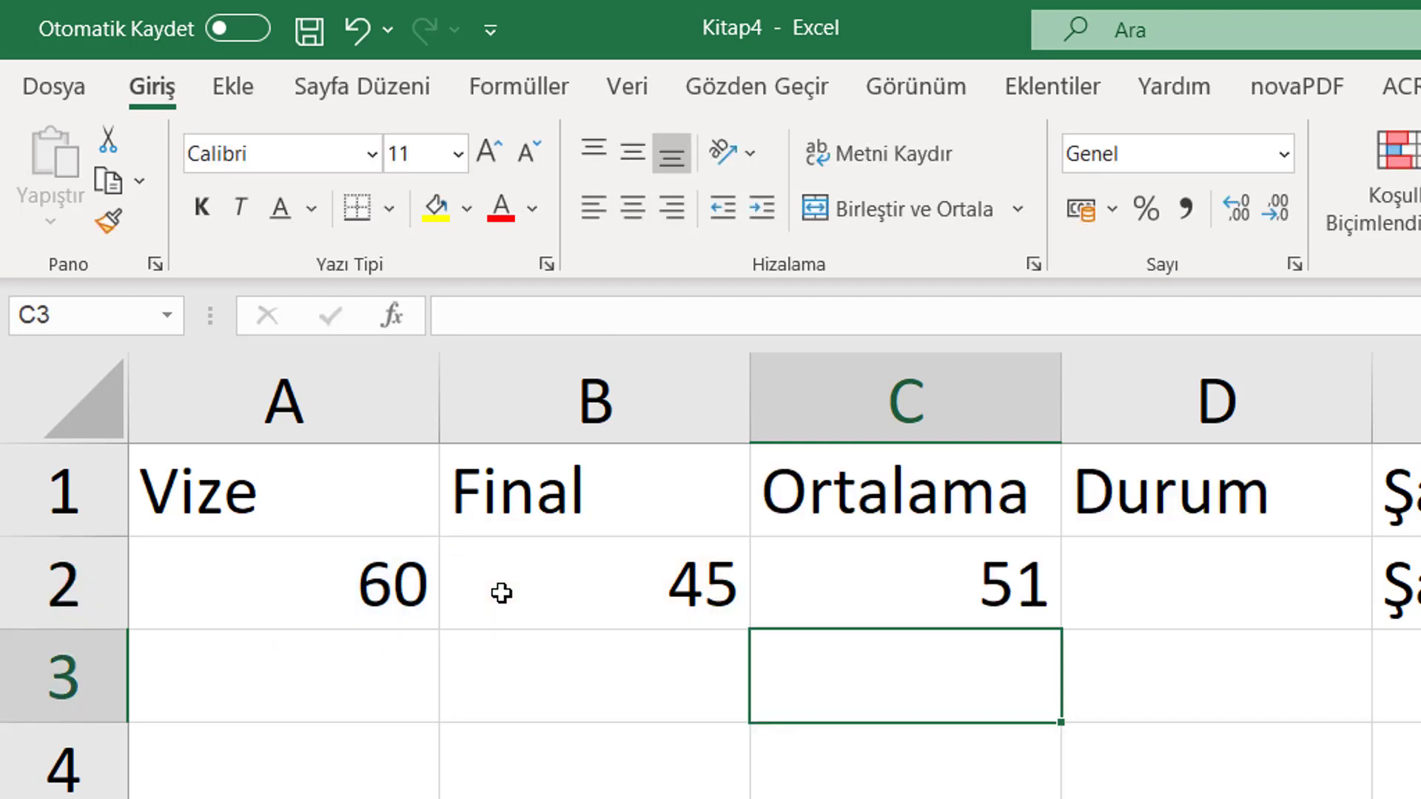
# Type =eğer(ve(C2>60;B2>50) into D2 as the AND test of the Durum formula.
pyautogui.click(1152, 575)
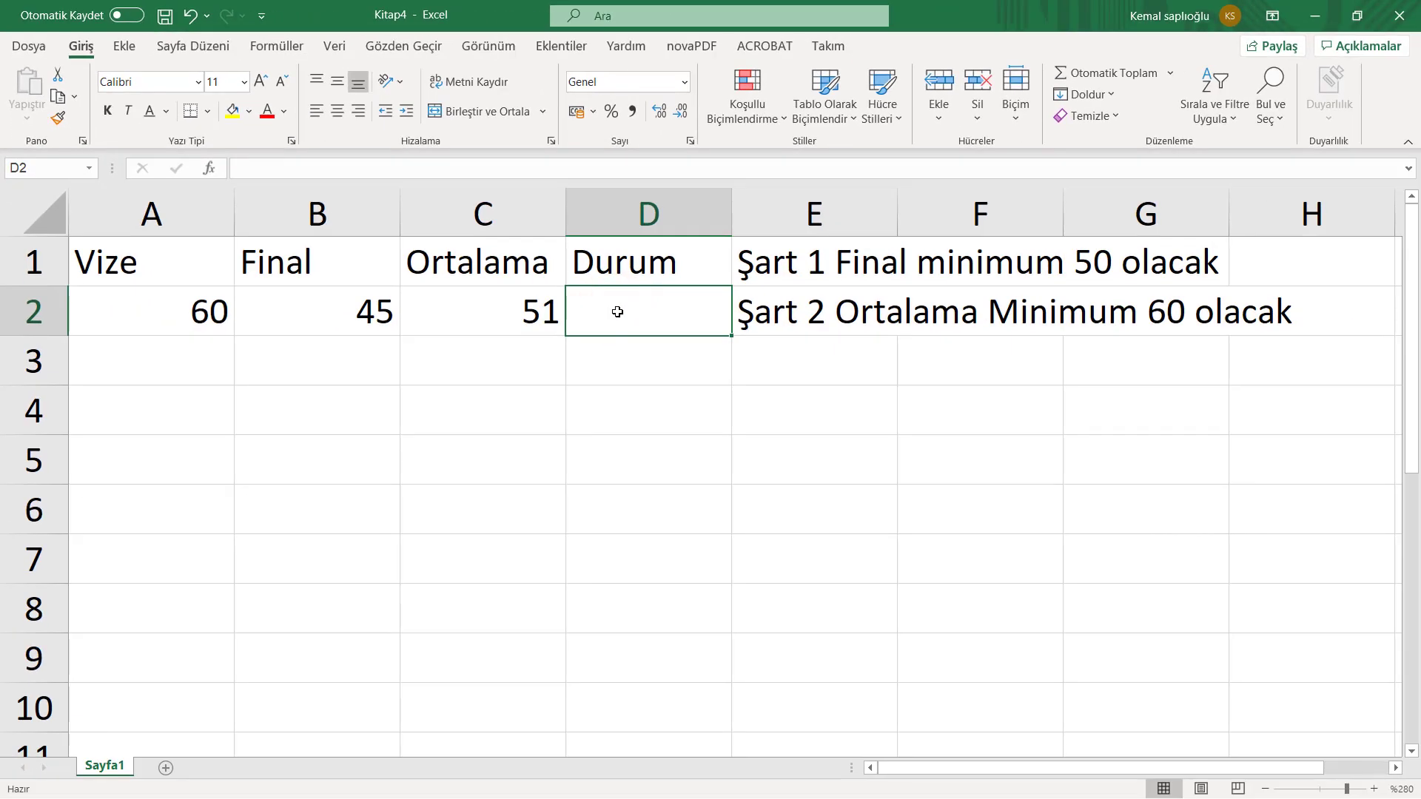
pyautogui.write('=')
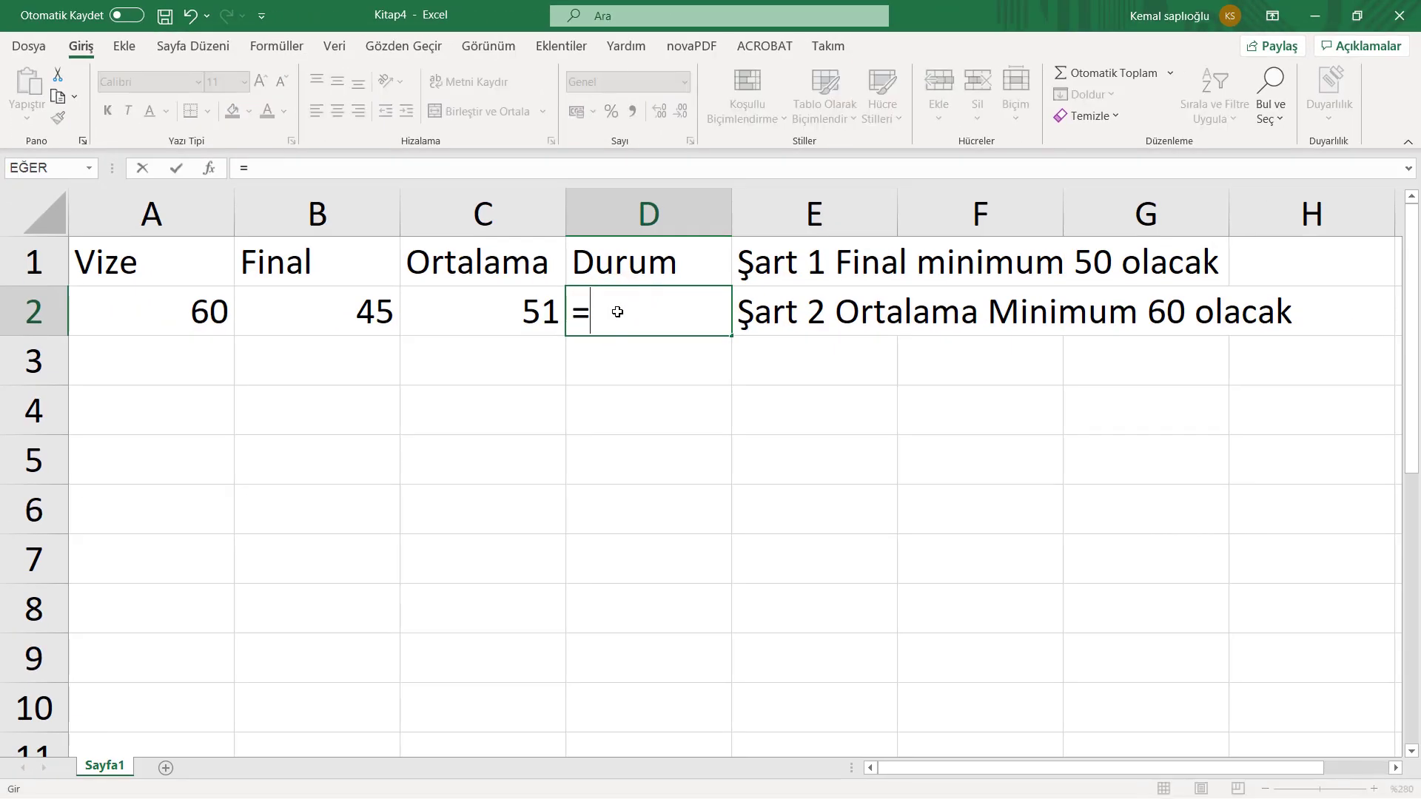
pyautogui.write('eğer')
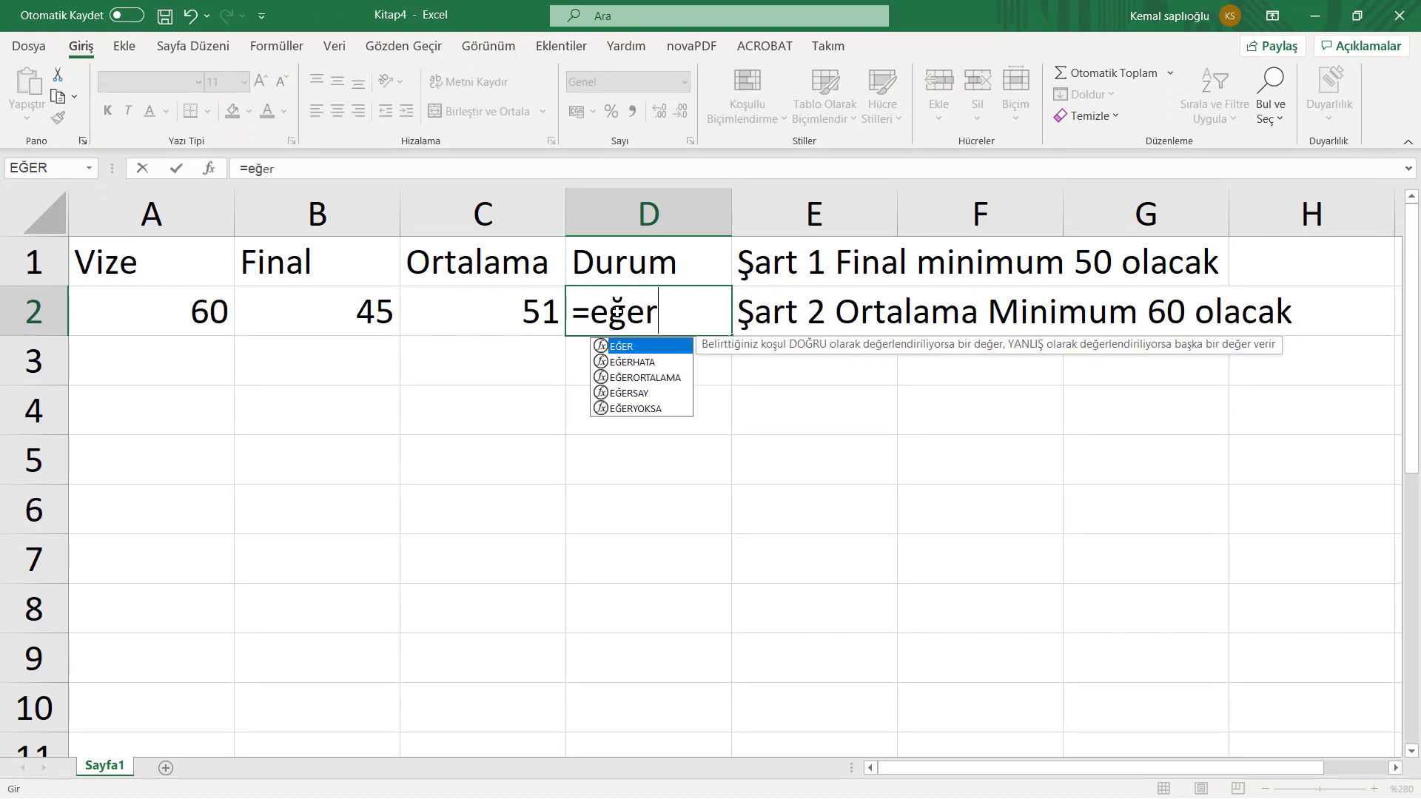
pyautogui.write('(')
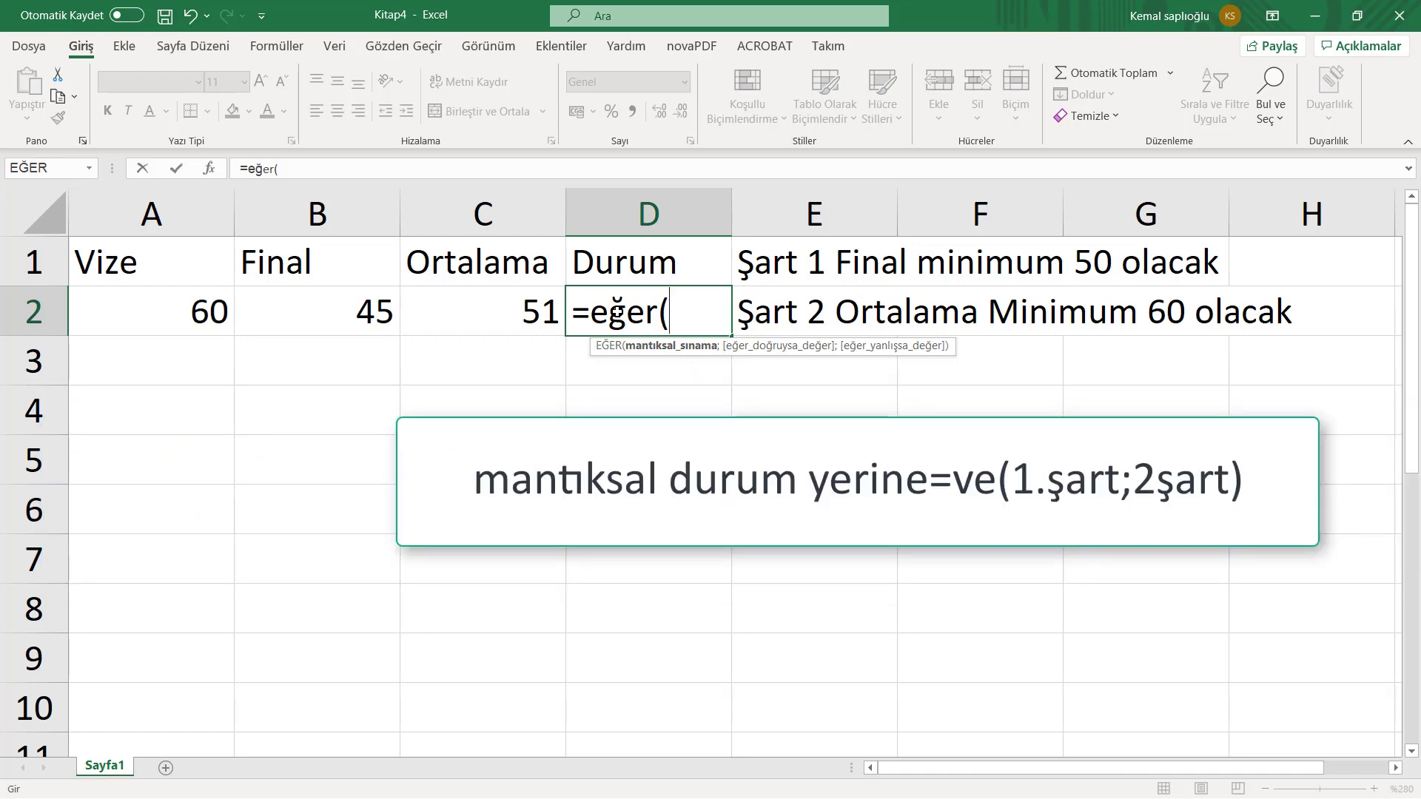
pyautogui.write('ve')
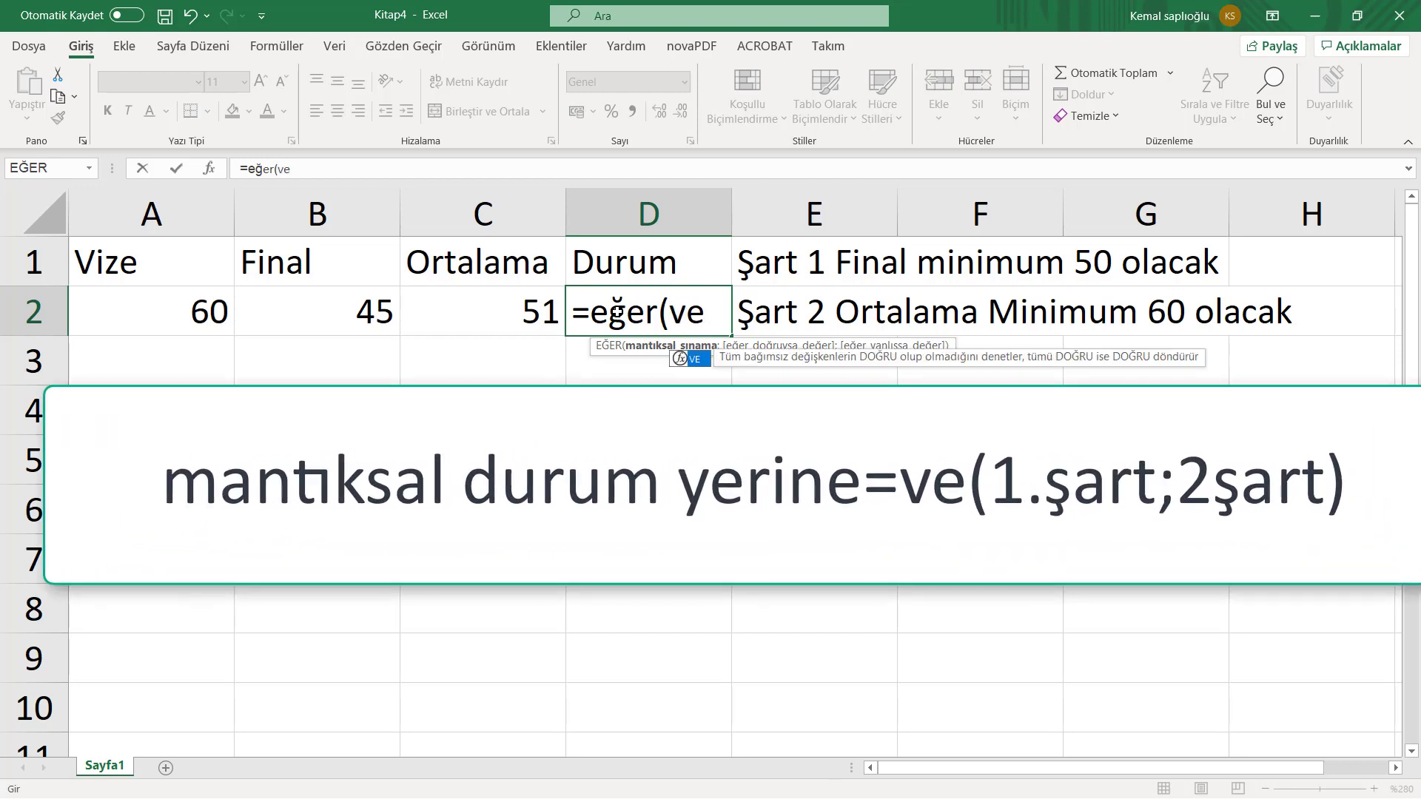
pyautogui.write('(')
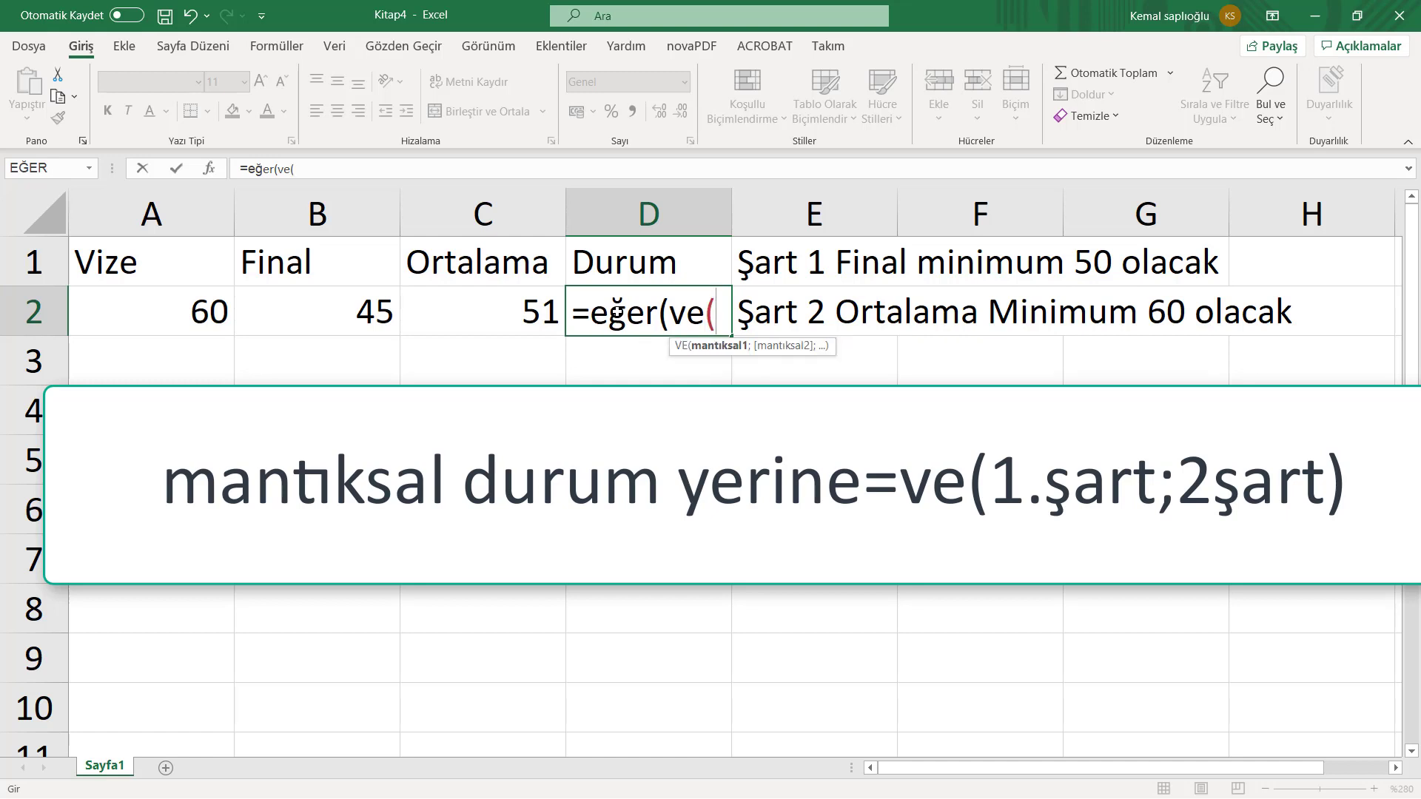
pyautogui.click(483, 304)
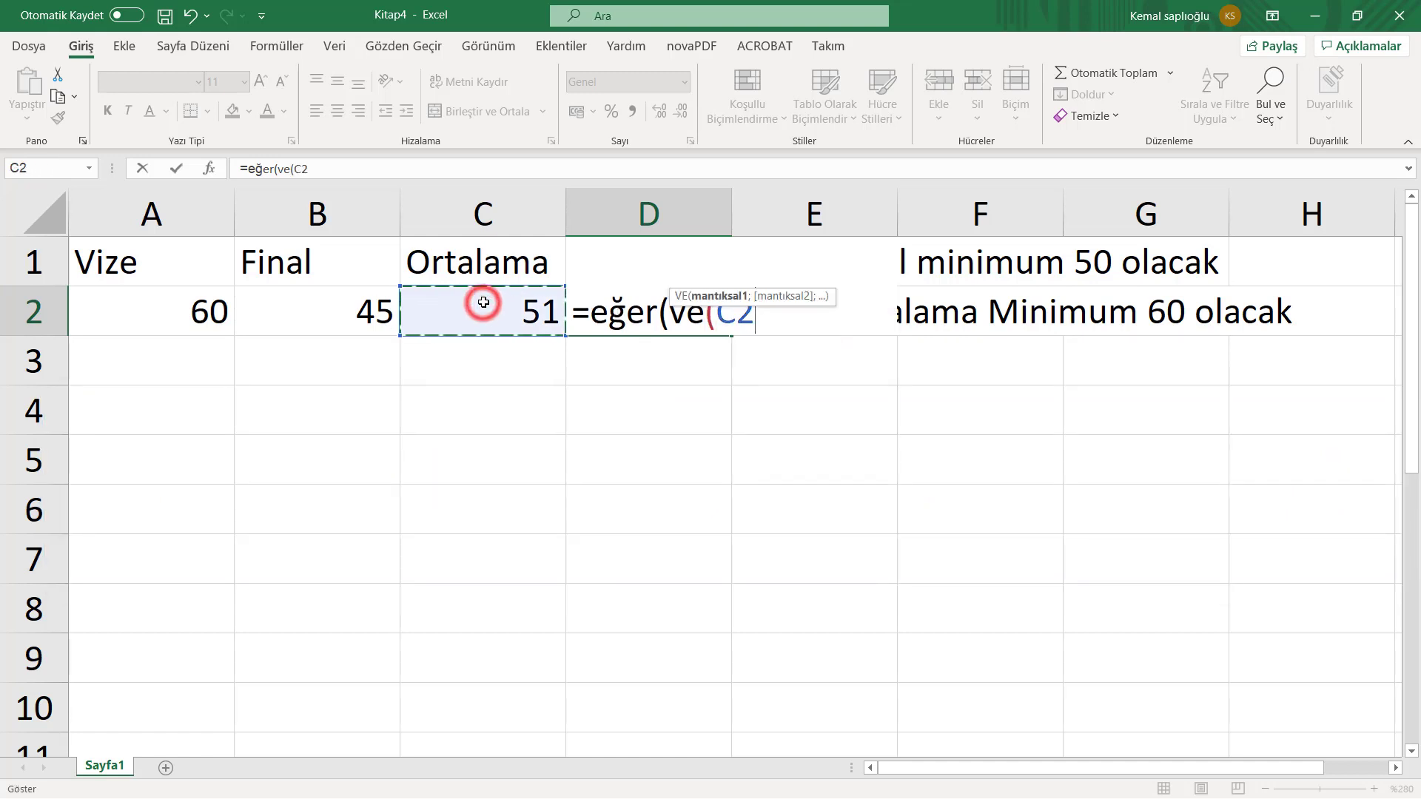
pyautogui.write('>60')
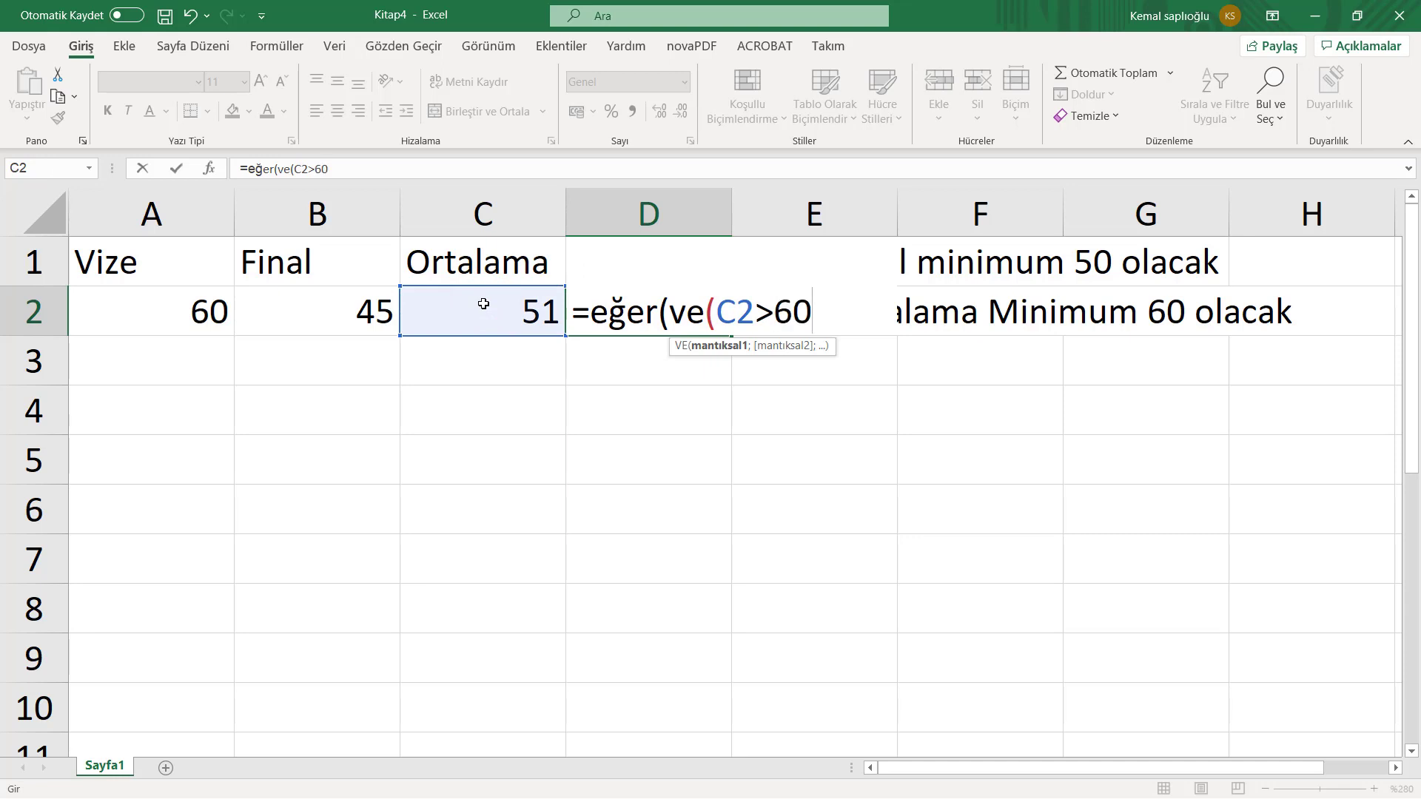
pyautogui.write(';')
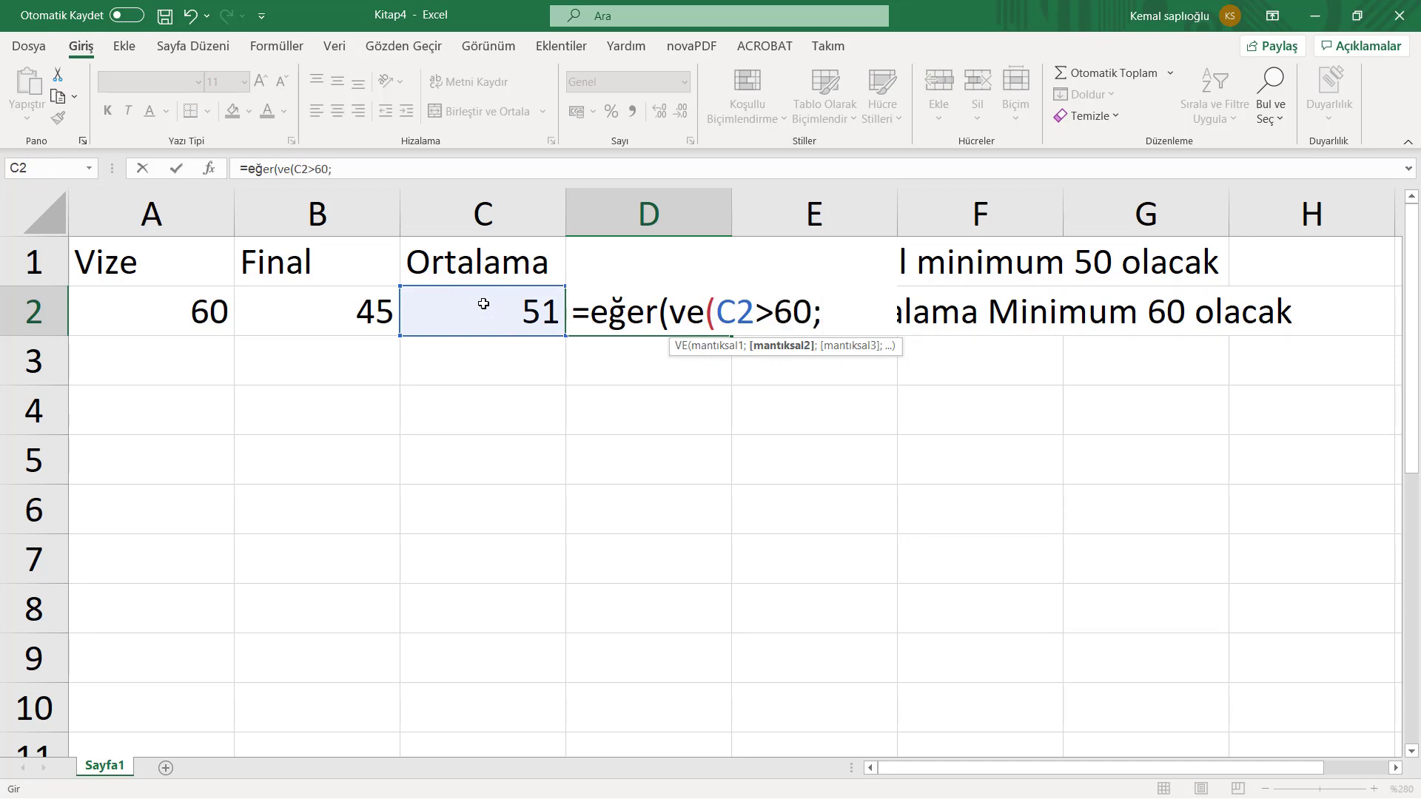
pyautogui.click(324, 315)
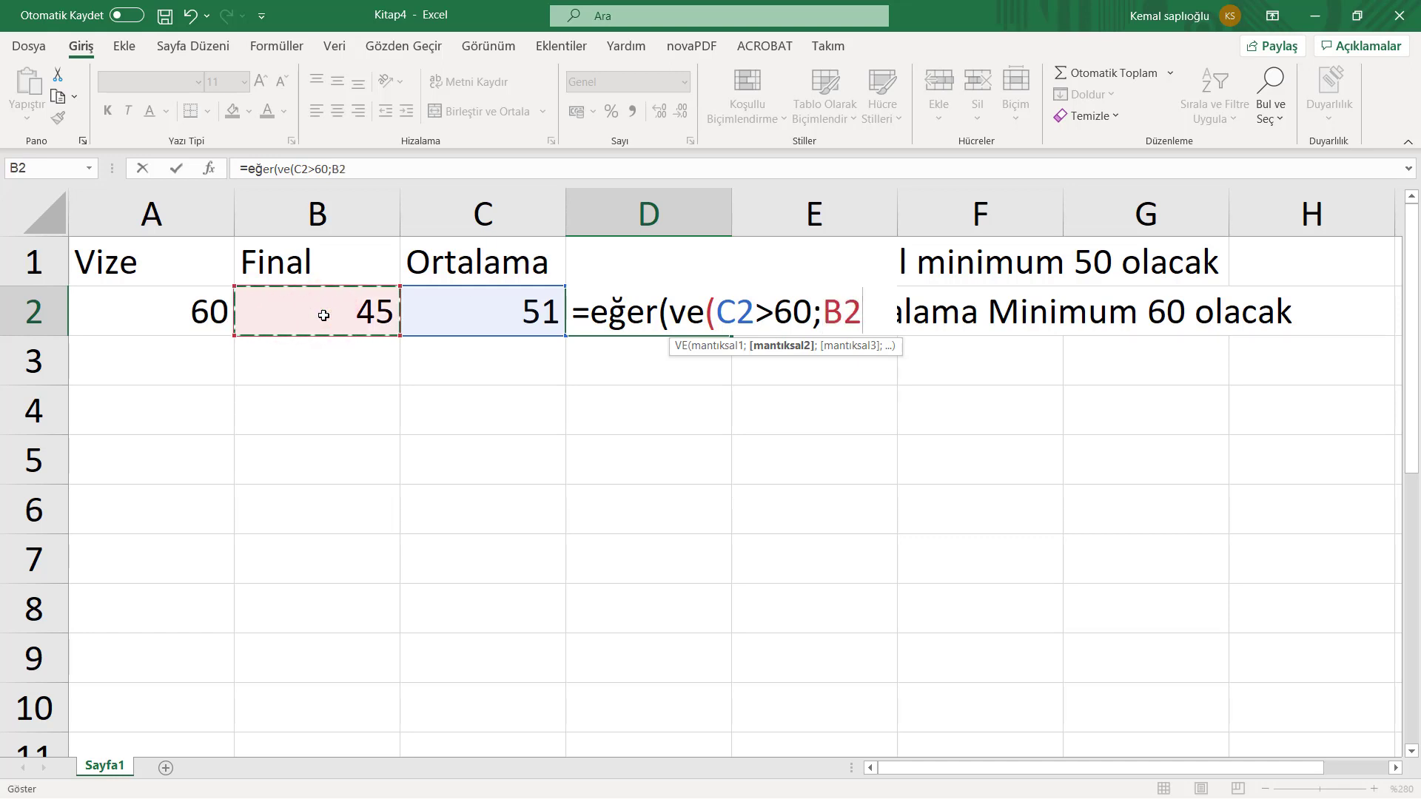
pyautogui.write('>50')
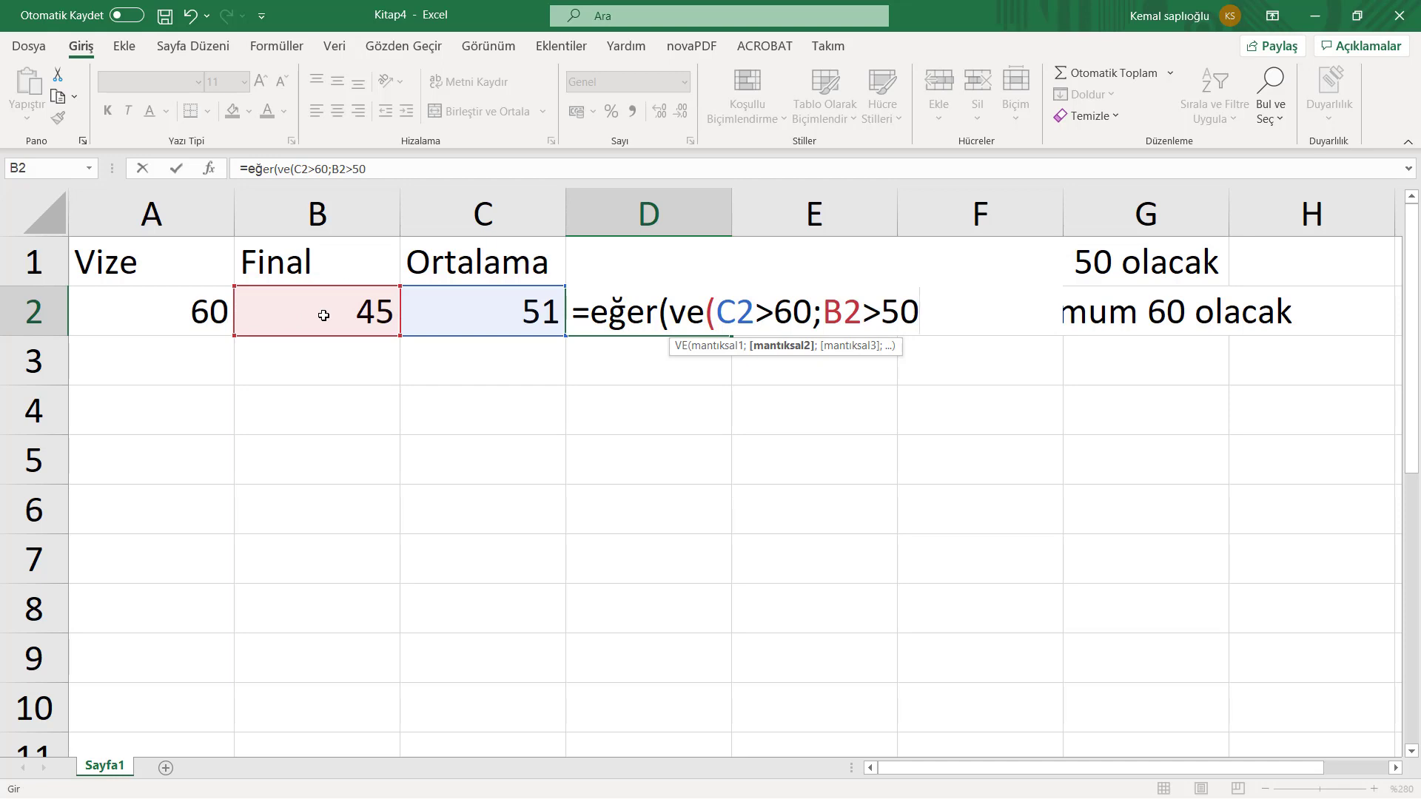
pyautogui.write(')')
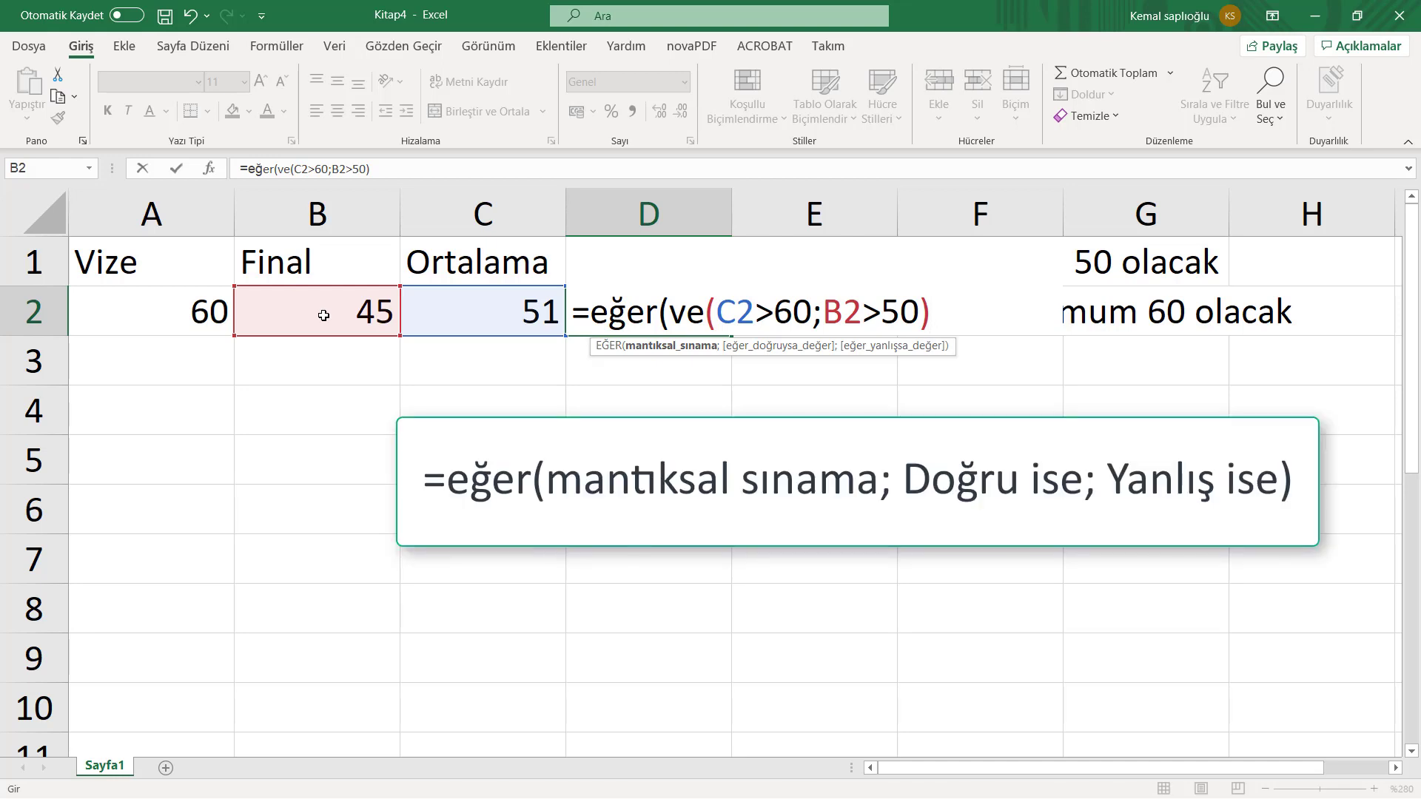
# Complete the D2 formula with "Geçti";"Kaldı" results, so it shows Kaldı.
pyautogui.write(';')
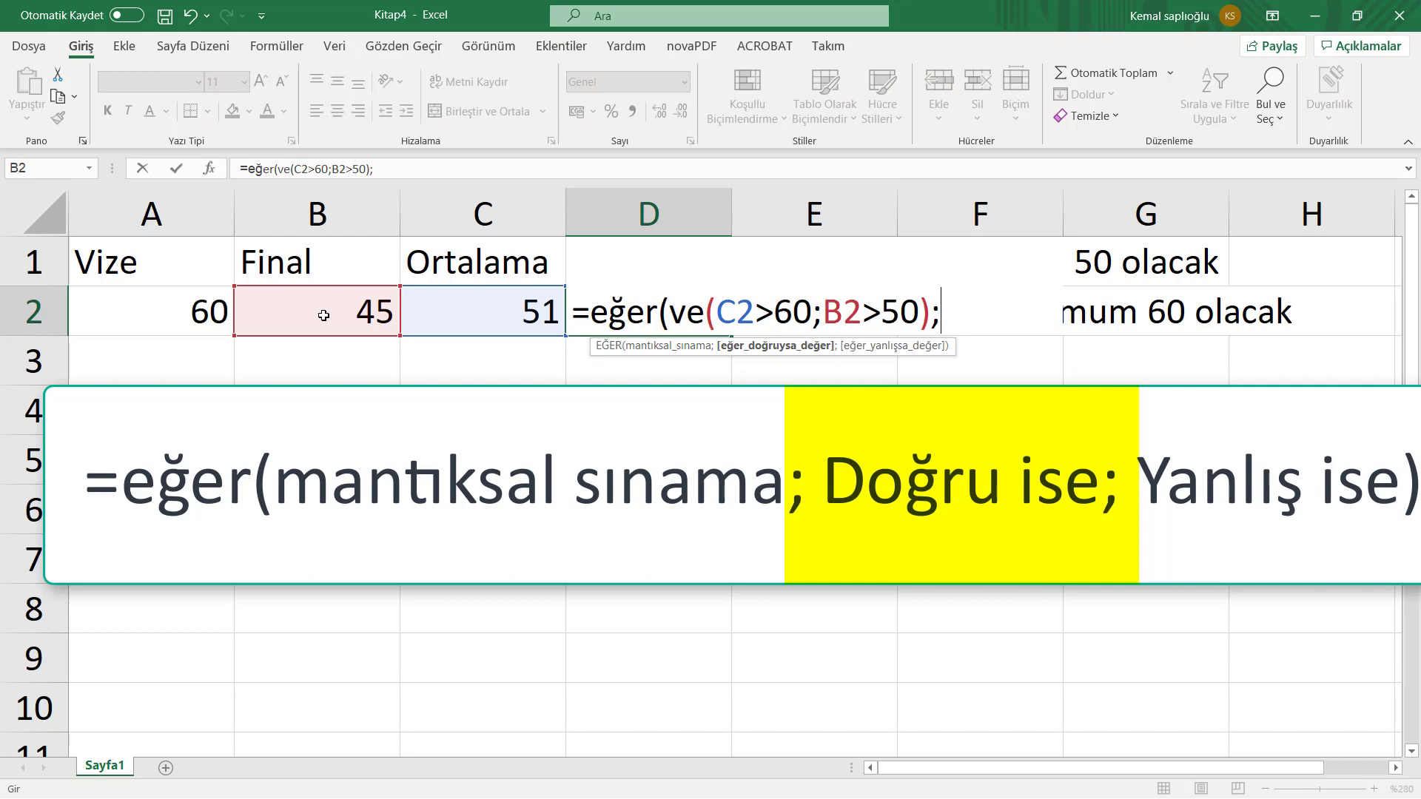
pyautogui.write('"G')
pyautogui.write('eçti')
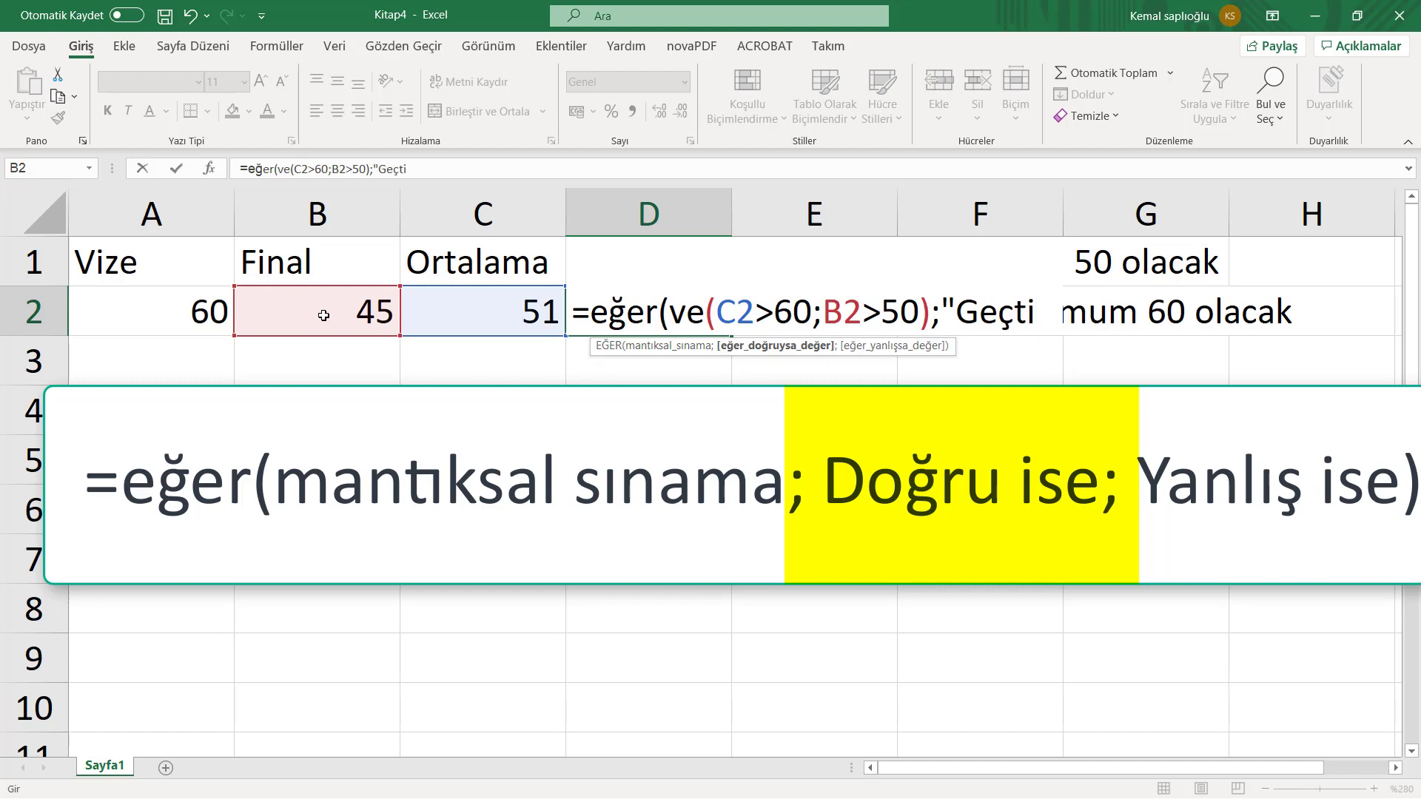
pyautogui.write('";')
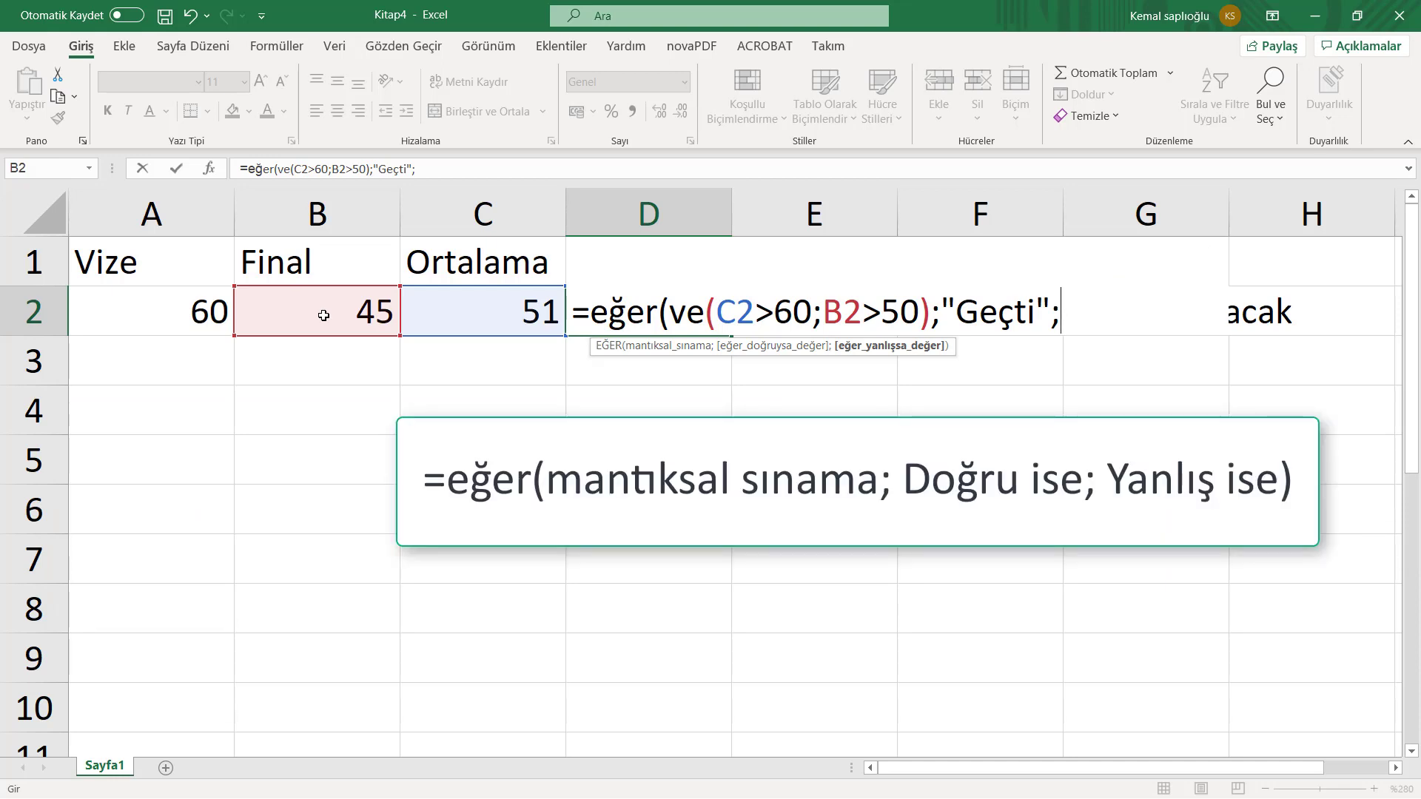
pyautogui.write('"')
pyautogui.write('K')
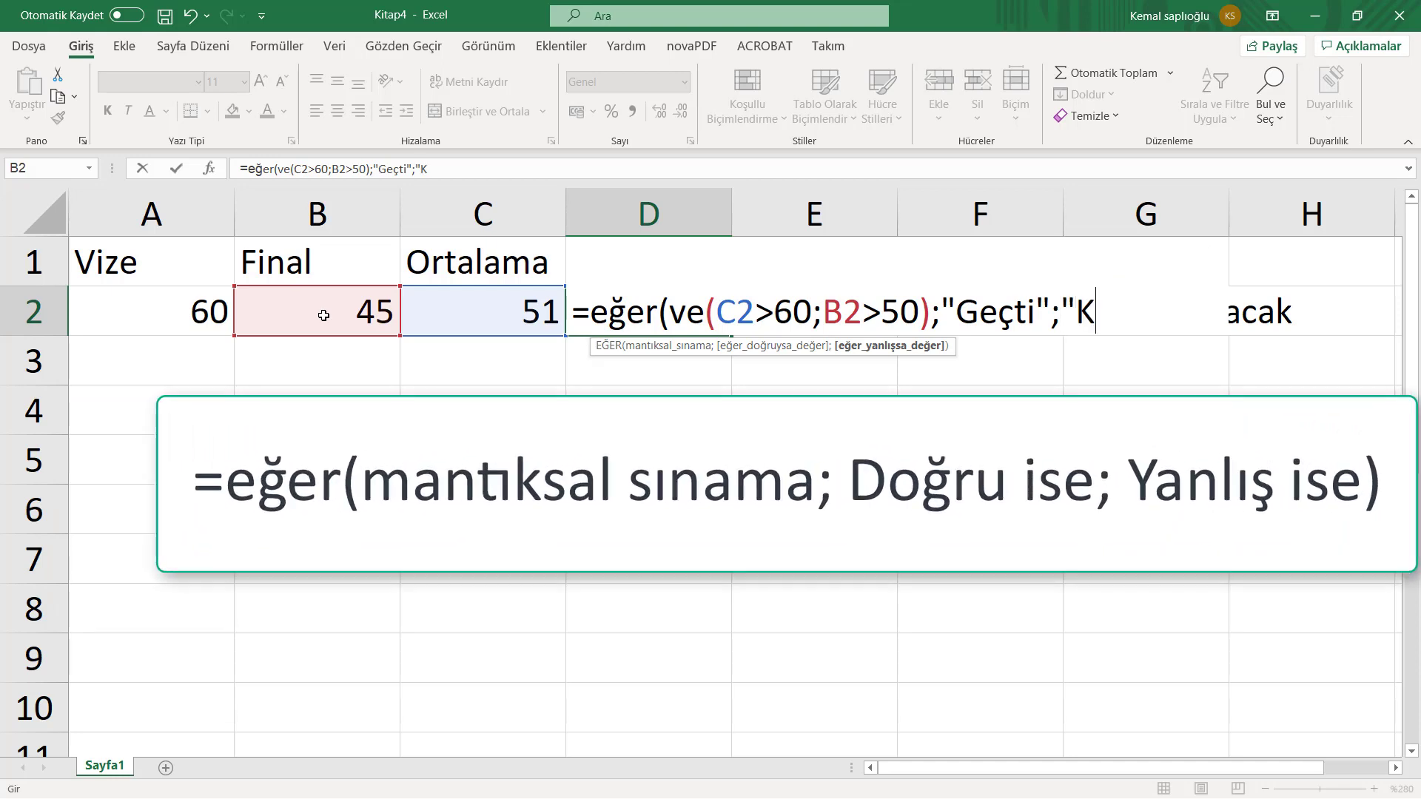
pyautogui.write('aldı')
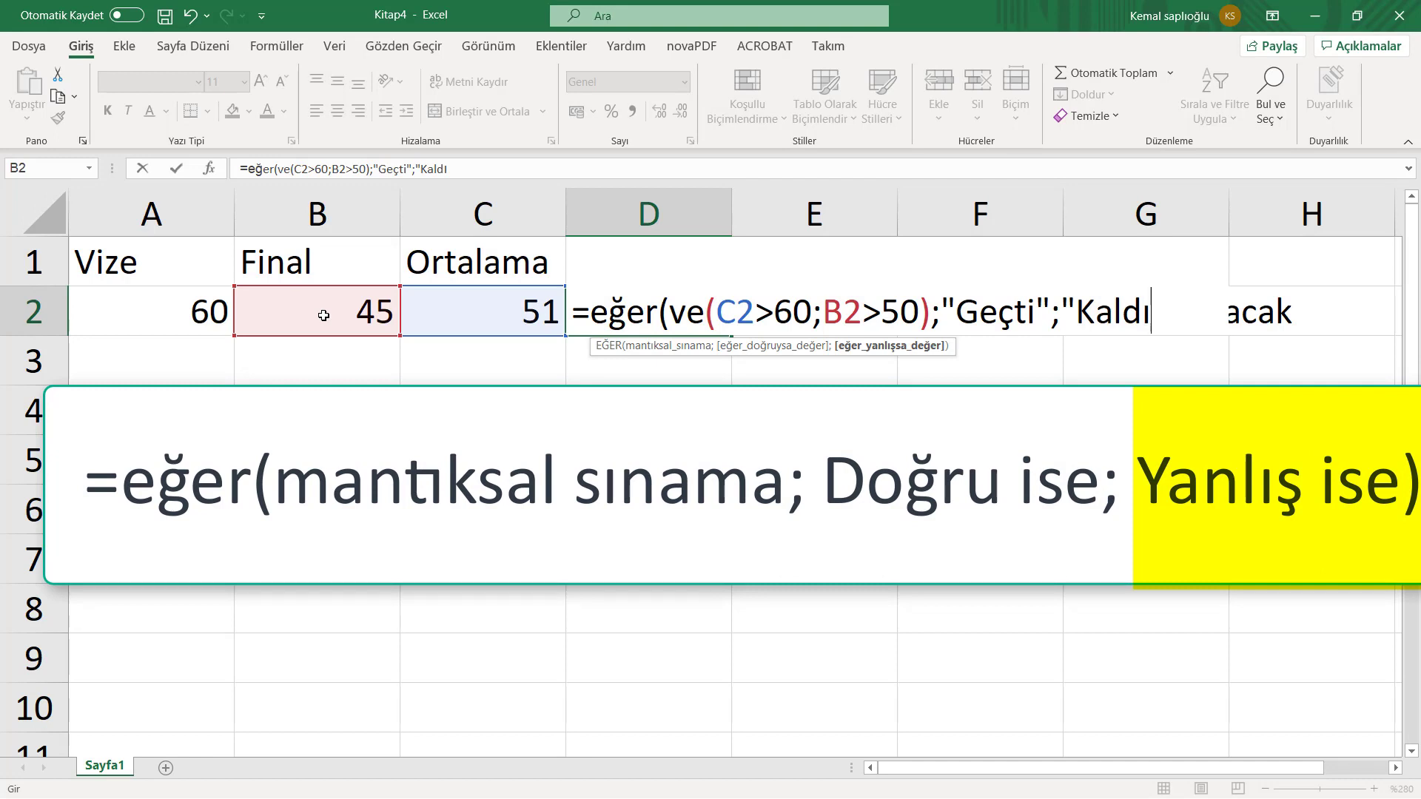
pyautogui.write('"')
pyautogui.write(')')
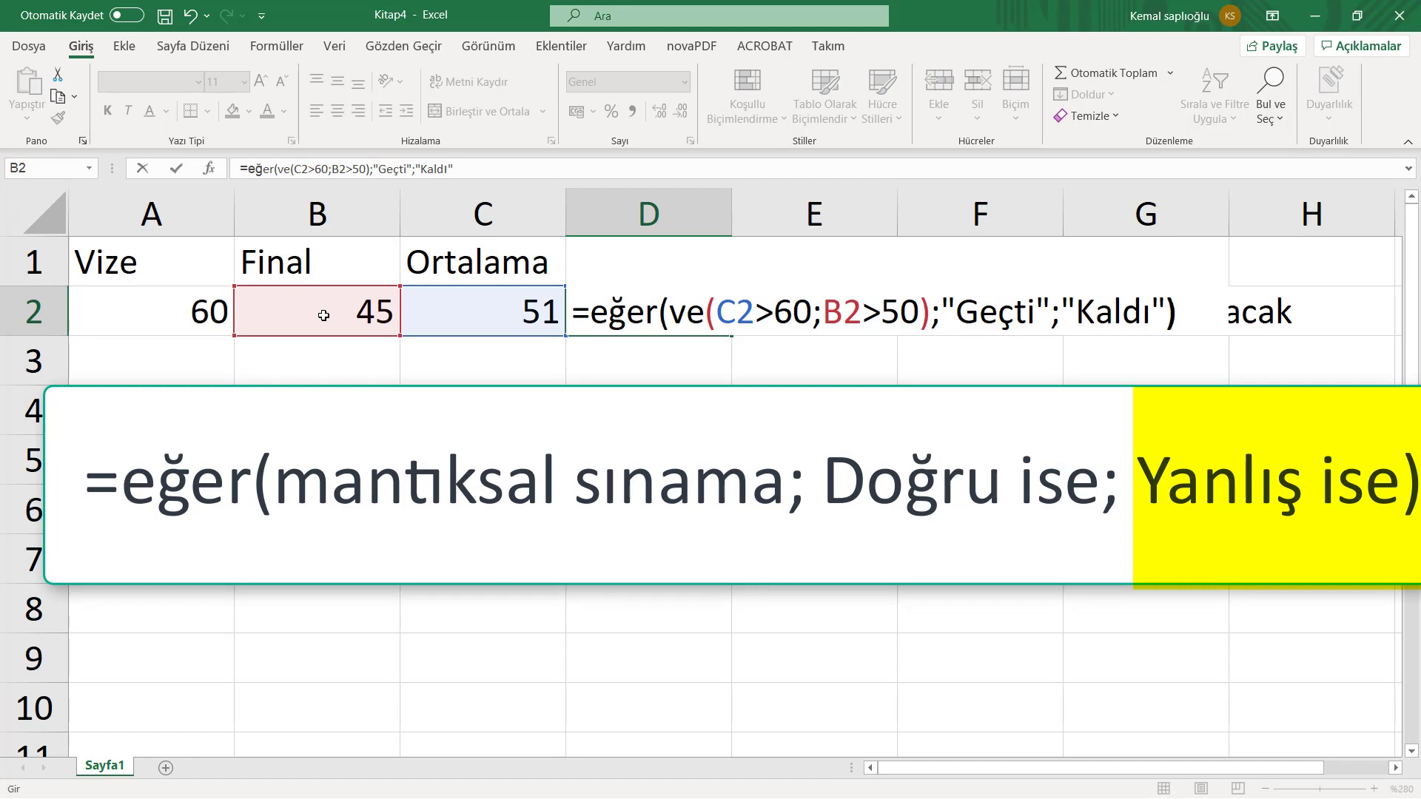
pyautogui.press('Return')
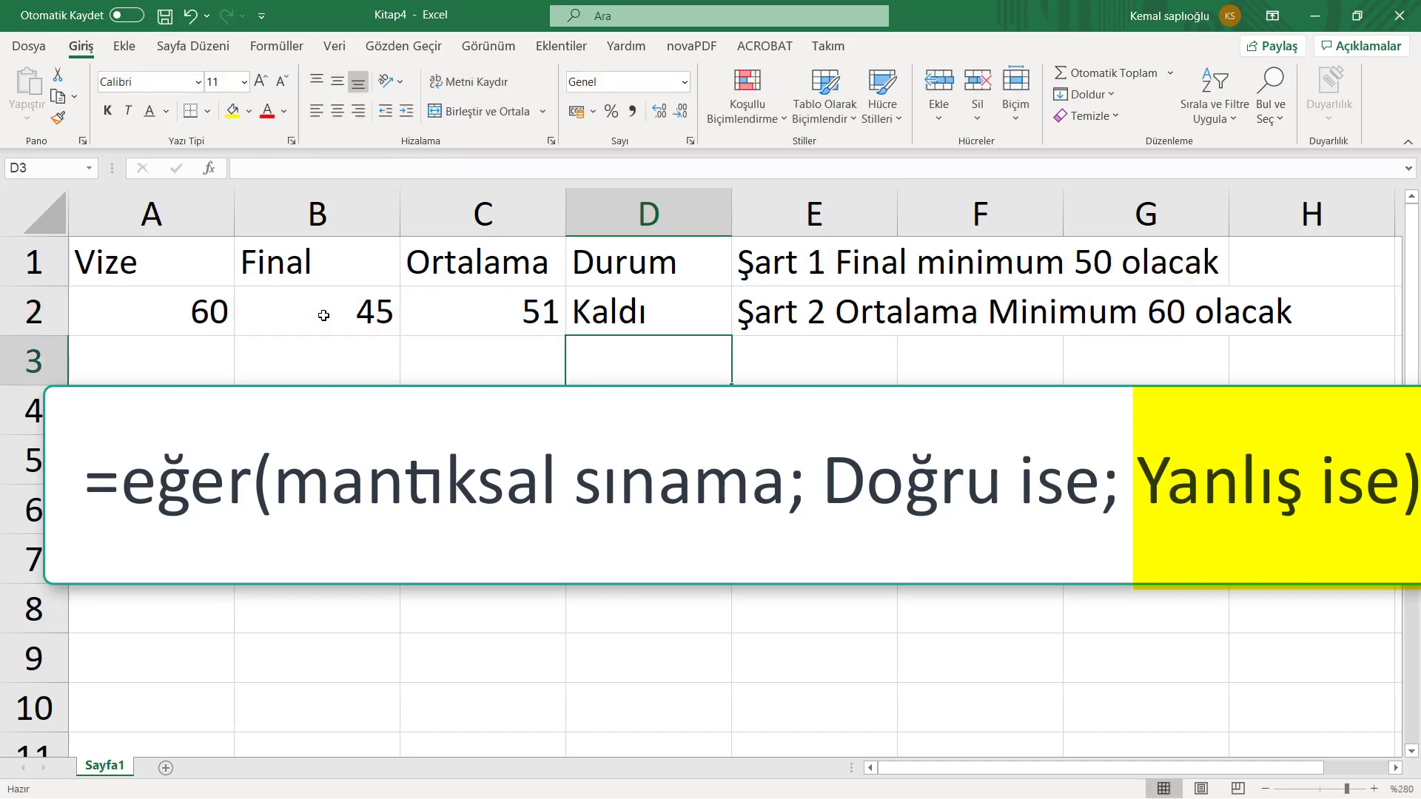
# Fill the Durum cell D2 with yellow.
pyautogui.click(707, 307)
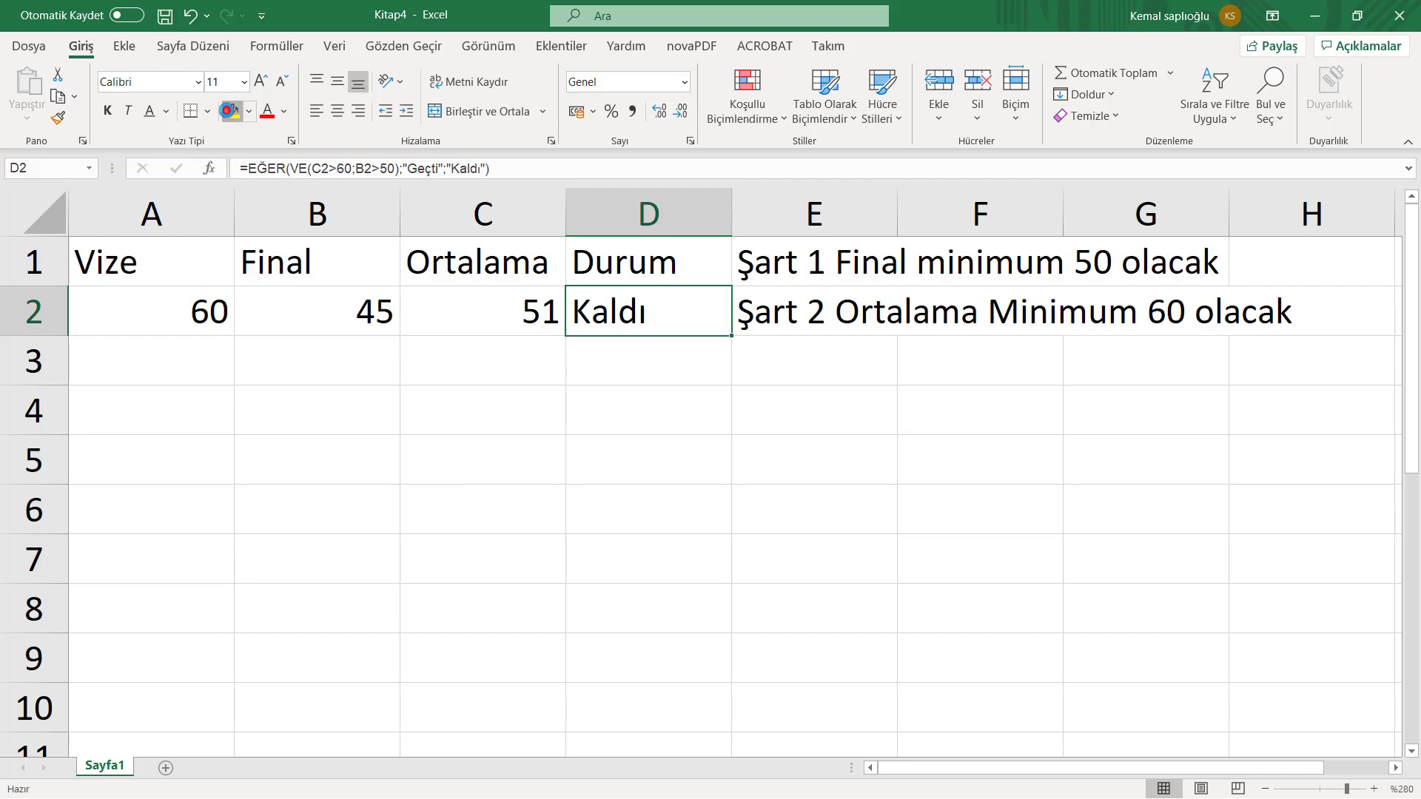
pyautogui.click(232, 111)
pyautogui.click(671, 458)
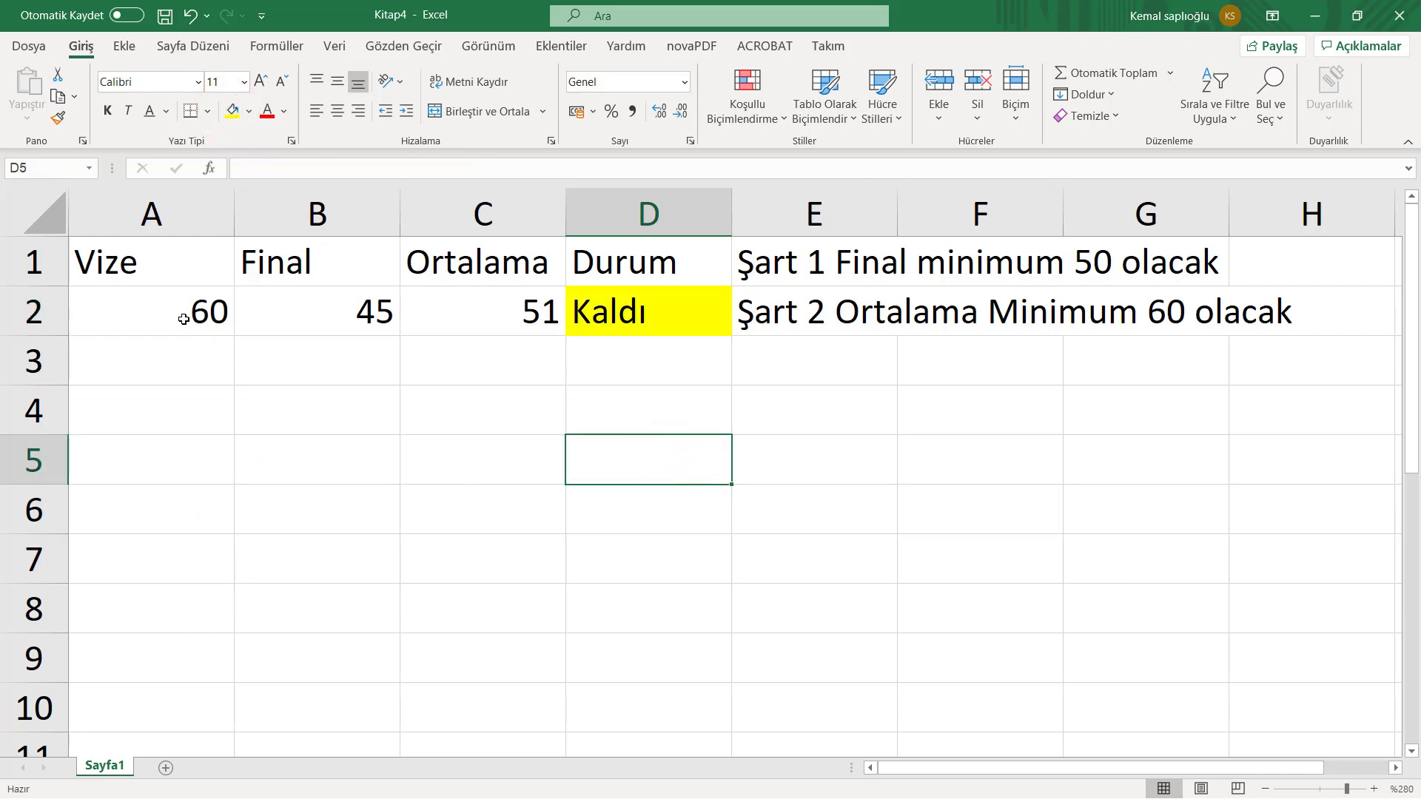
pyautogui.click(186, 324)
# Change the Vize score in A2 to 70, then 80, then 90.
pyautogui.write('70')
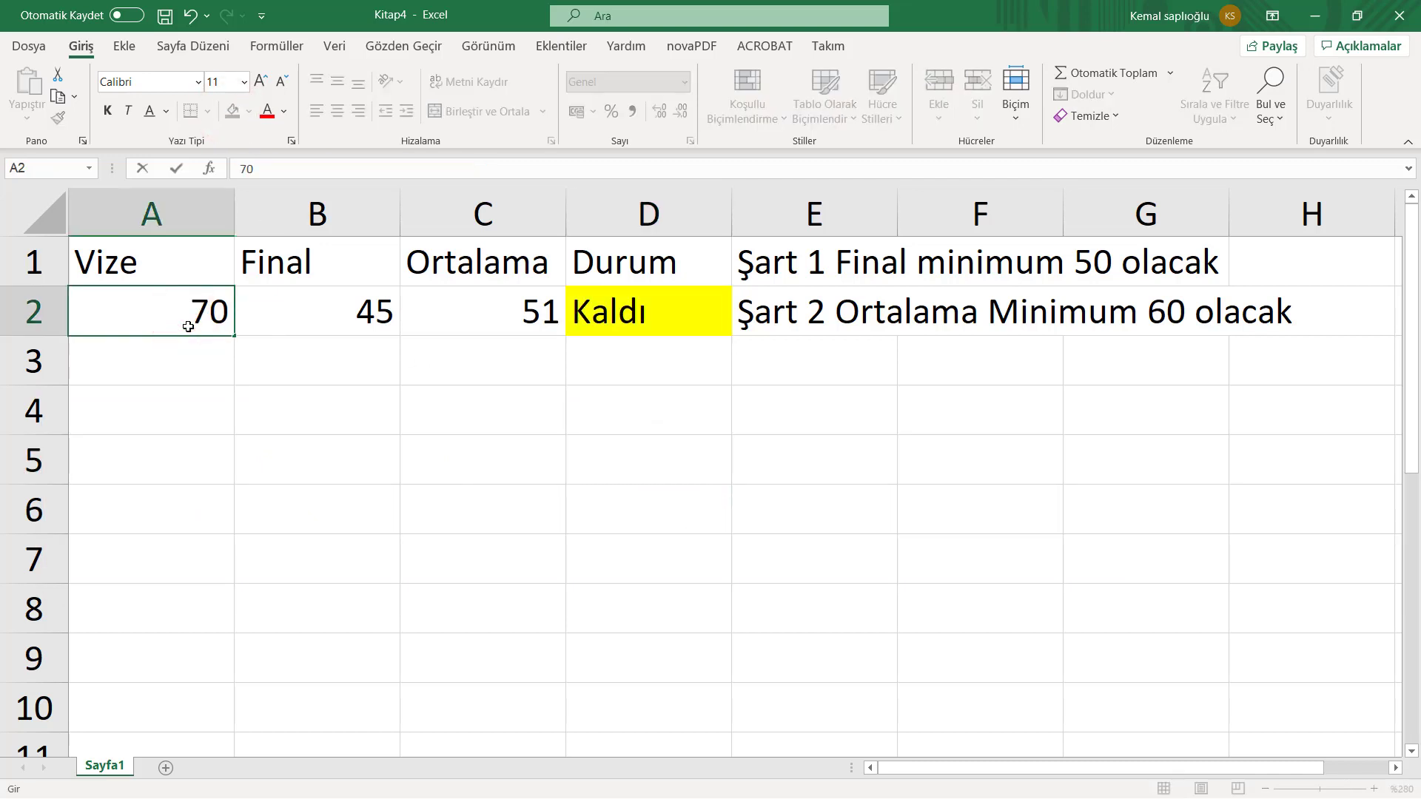
pyautogui.press('Return')
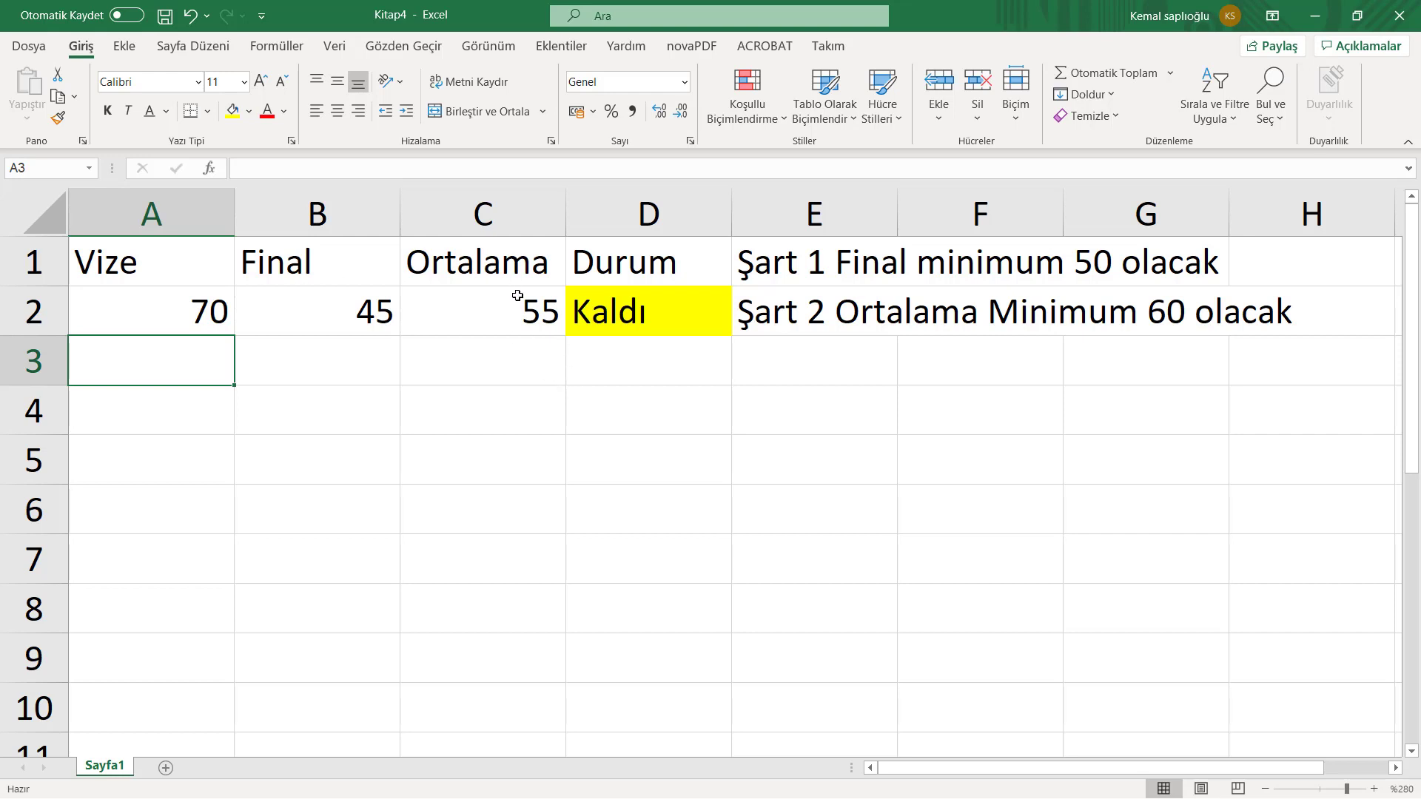
pyautogui.click(518, 295)
pyautogui.click(157, 299)
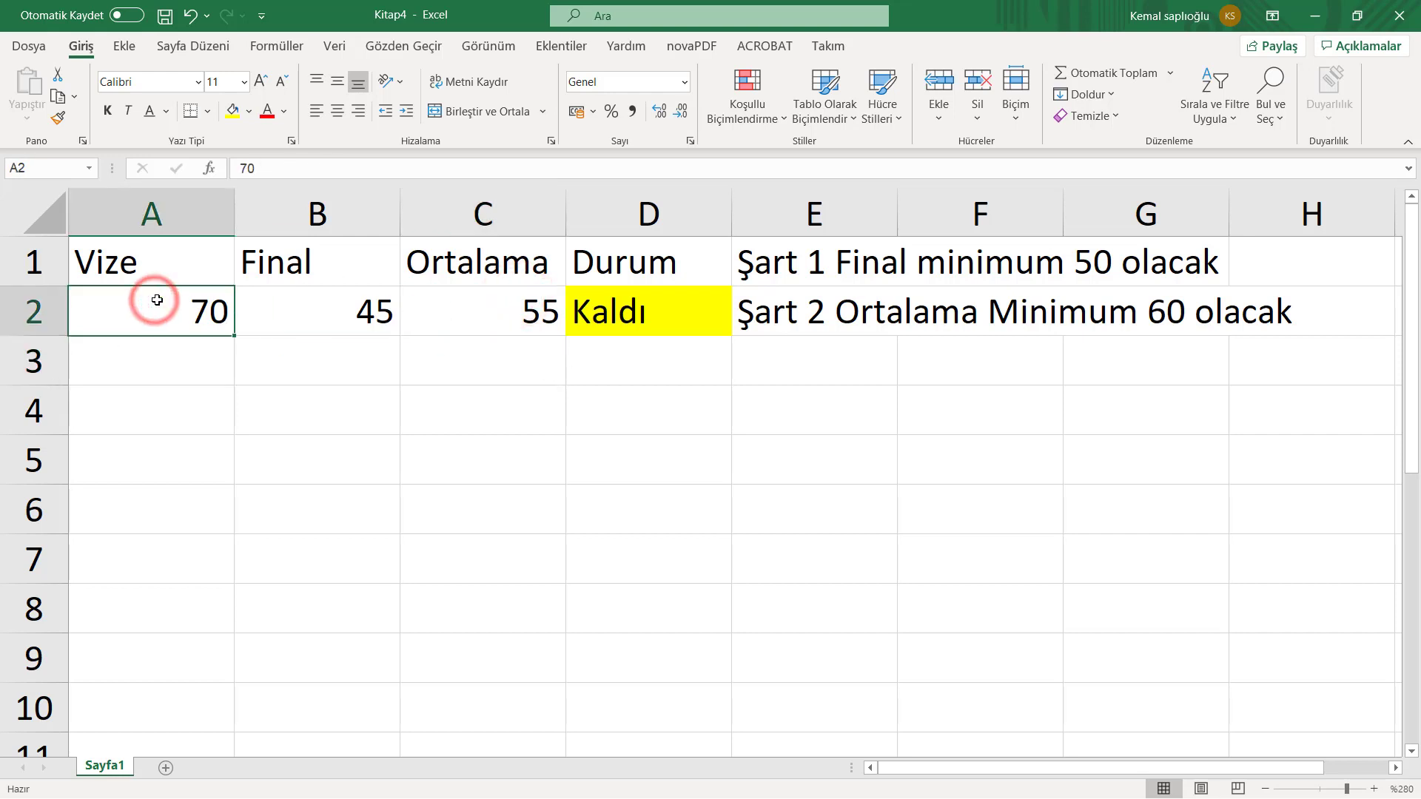
pyautogui.write('80')
pyautogui.press('Return')
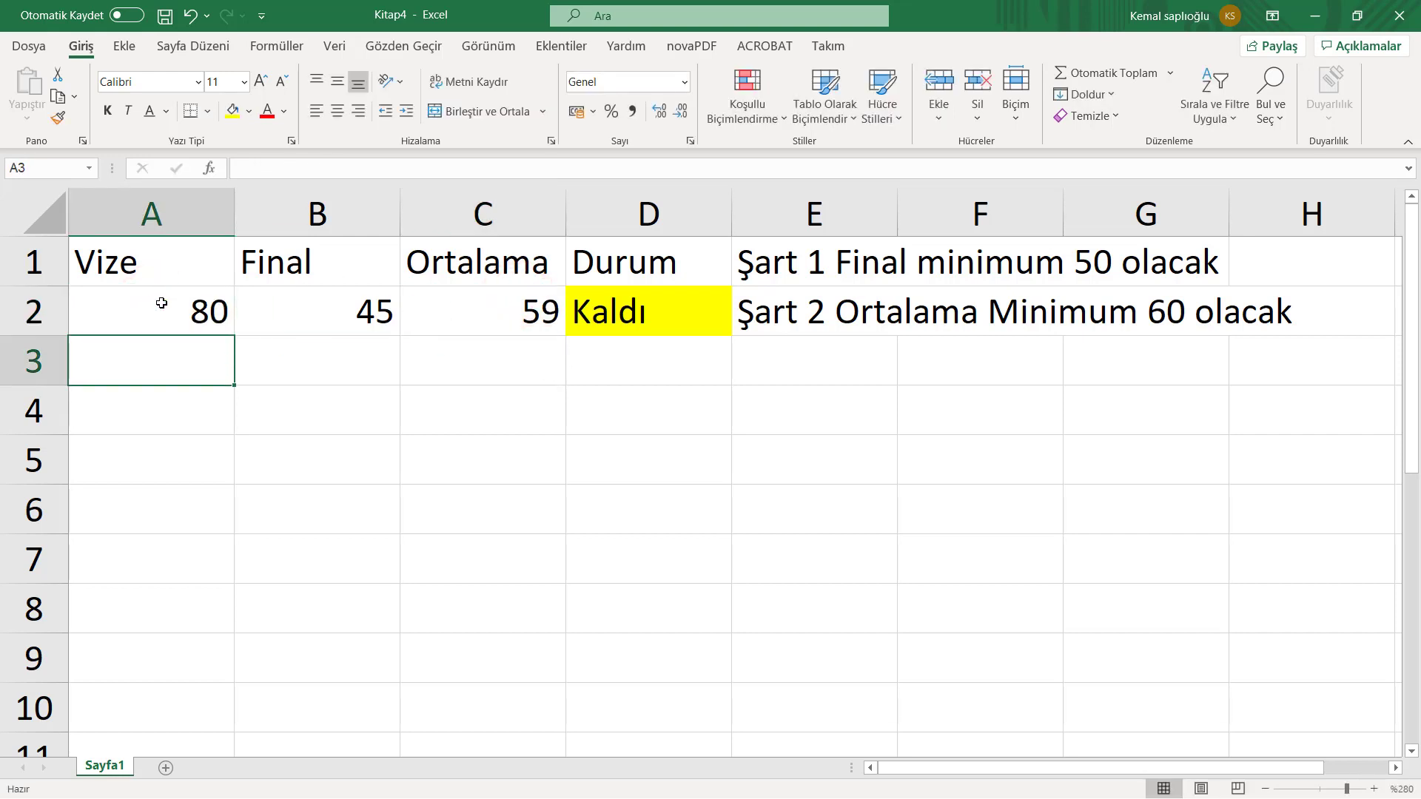
pyautogui.click(160, 303)
pyautogui.write('90')
pyautogui.press('Return')
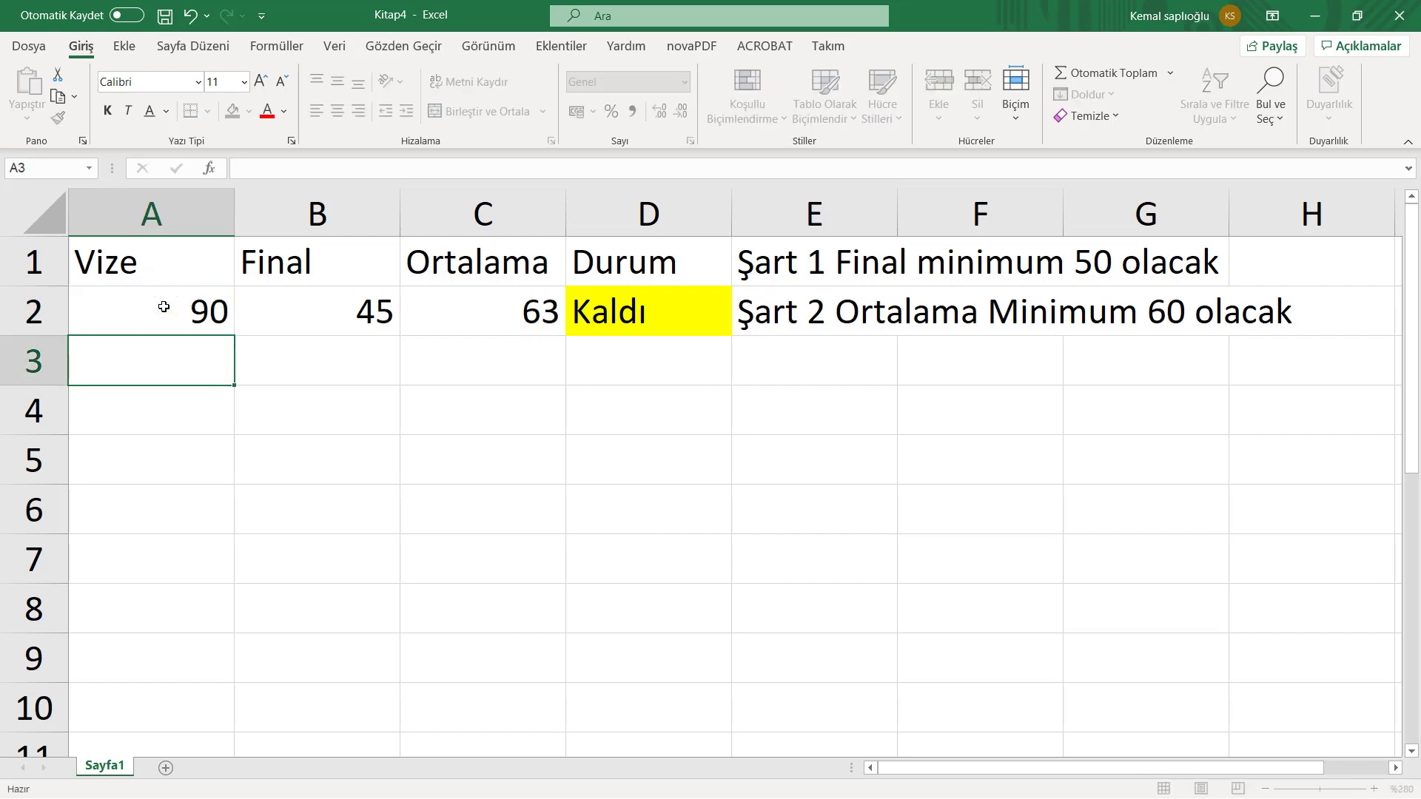
pyautogui.click(530, 319)
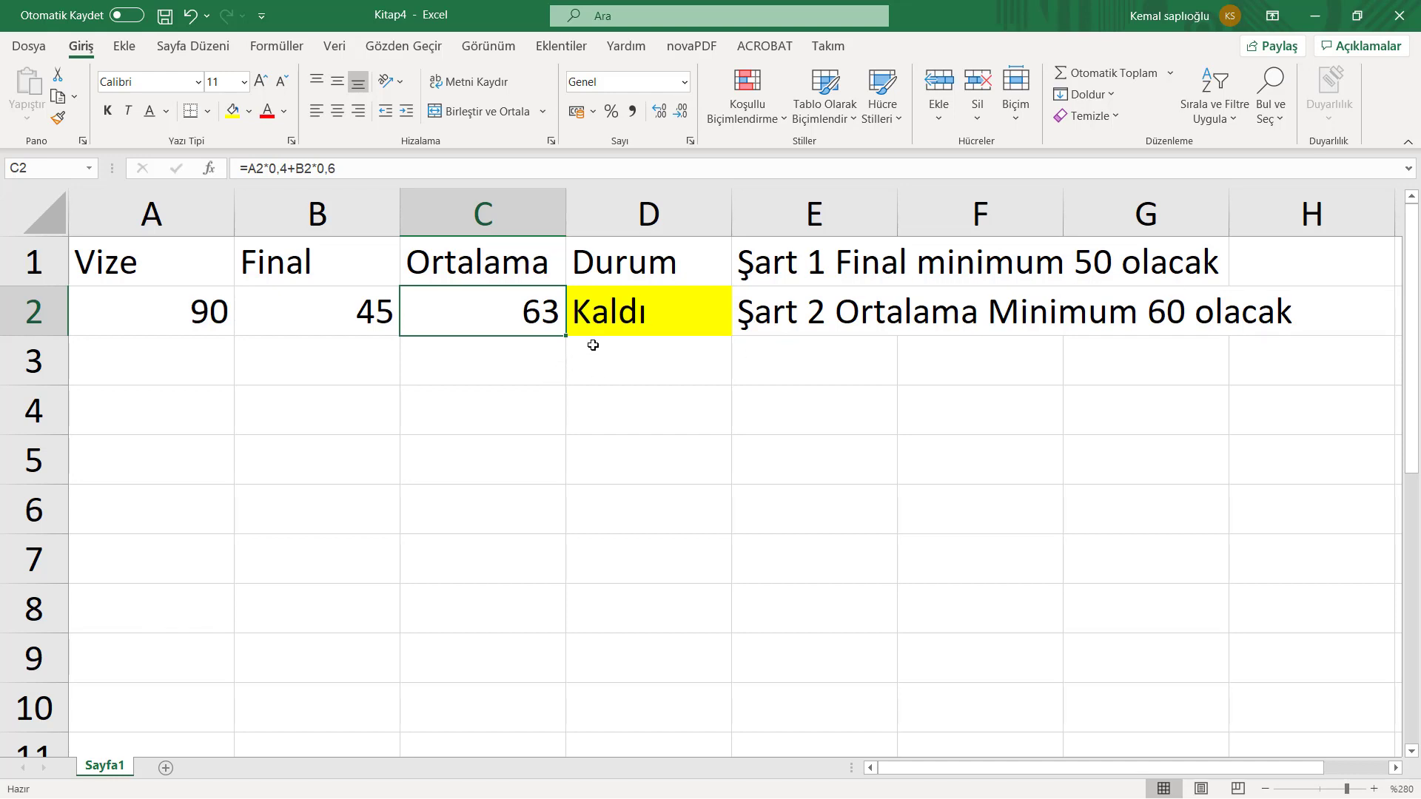
# Set the Final score in B2 to 55 so Ortalama is 69 and Durum shows Geçti.
pyautogui.click(368, 323)
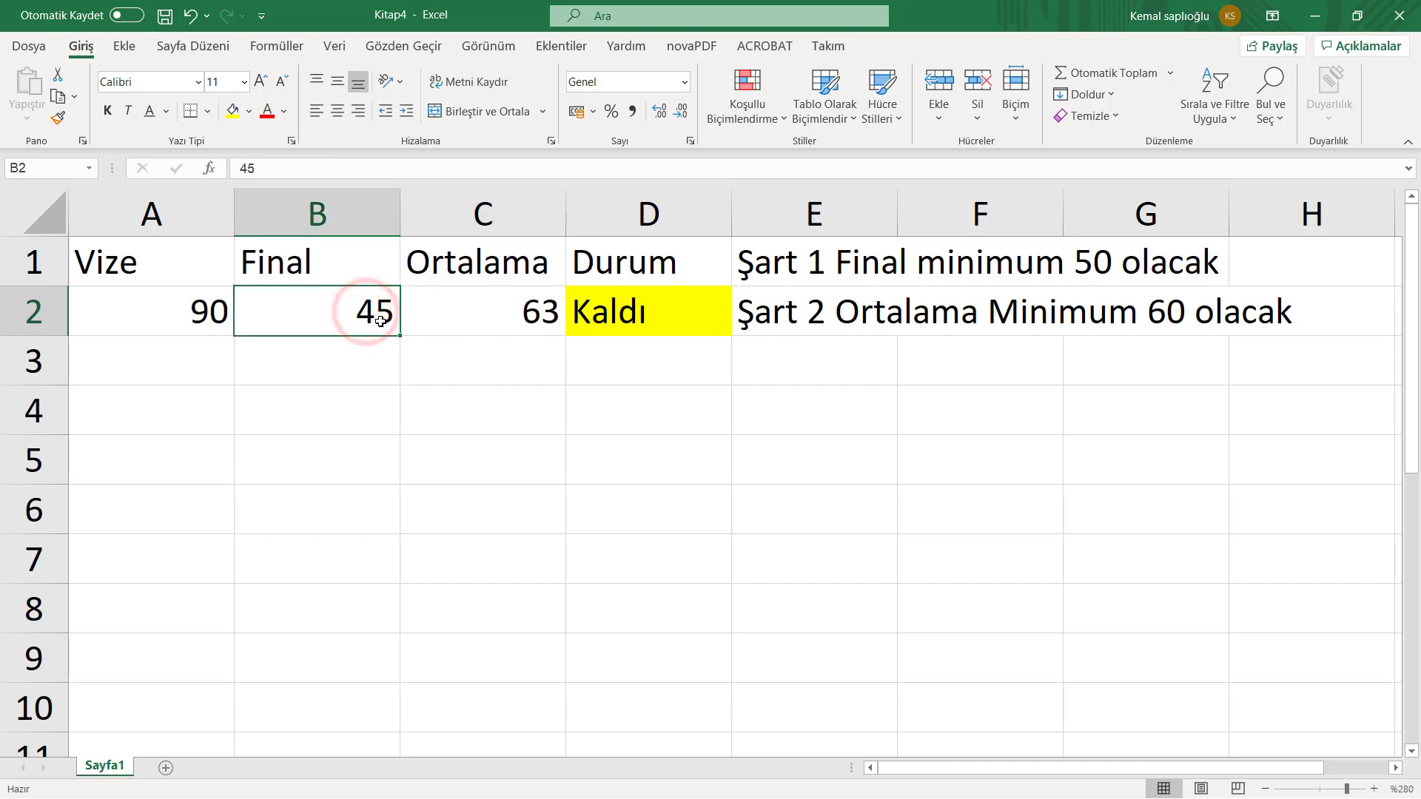
pyautogui.write('55')
pyautogui.press('Return')
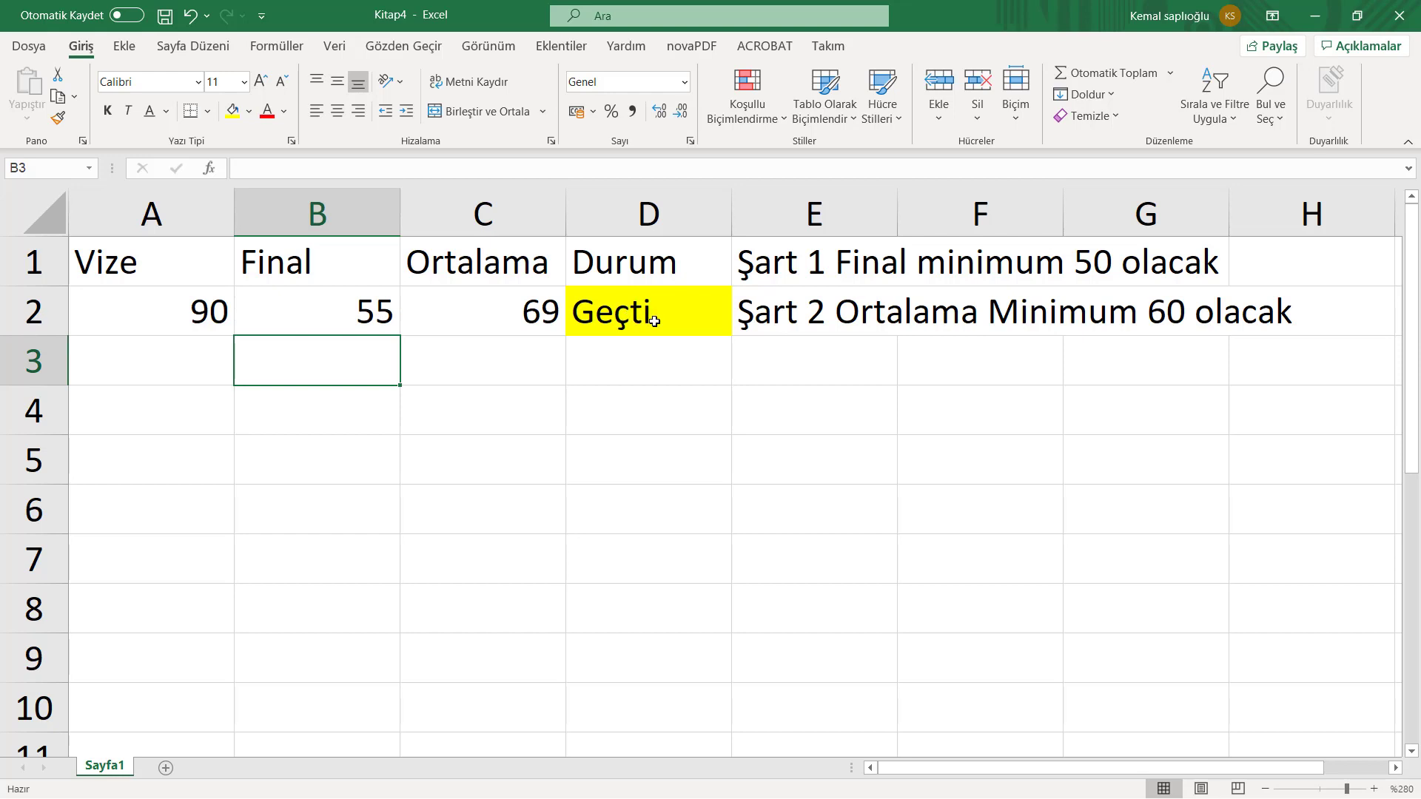
pyautogui.click(654, 320)
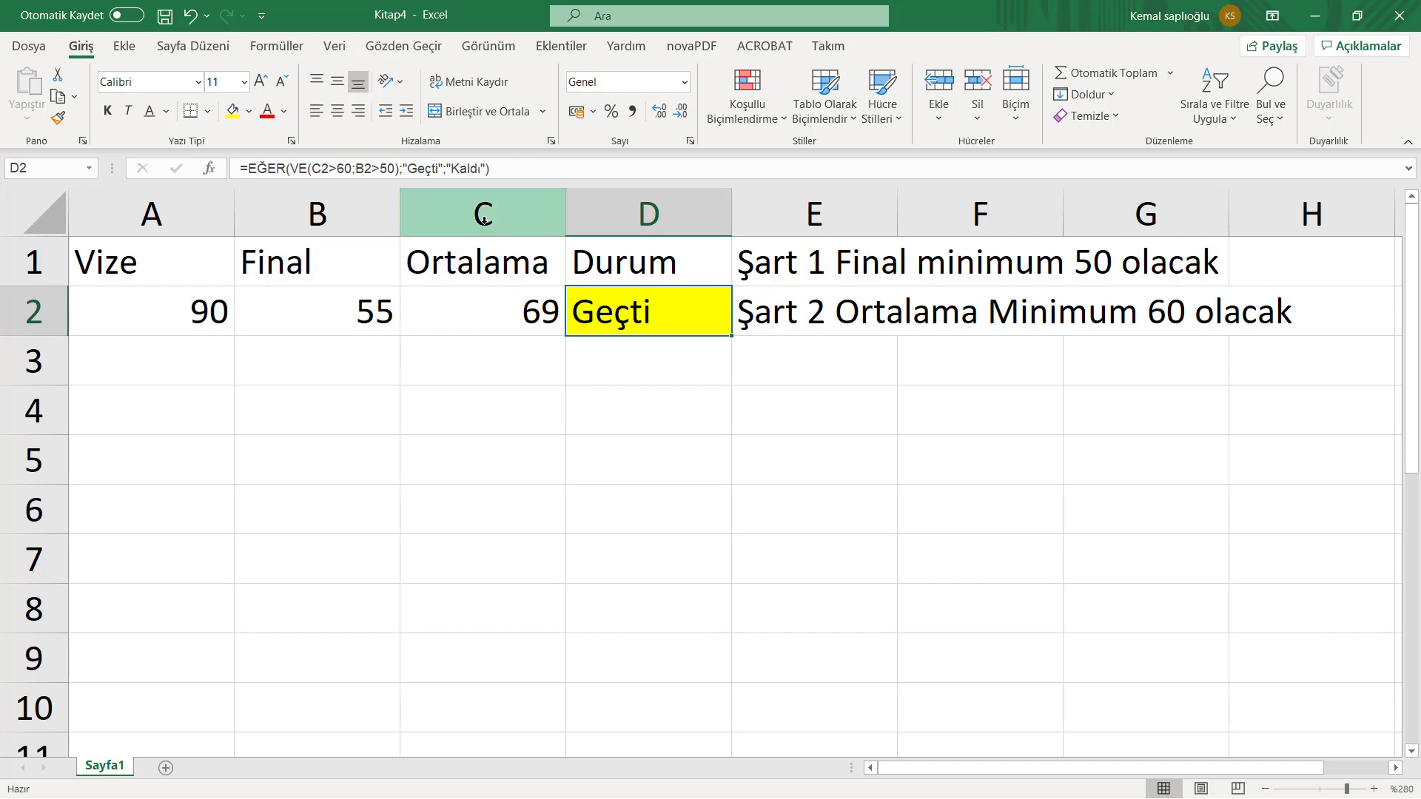
# Edit the D2 formula to test C2>=60 and B2>=50 instead of strict greater-than.
pyautogui.press('F2')
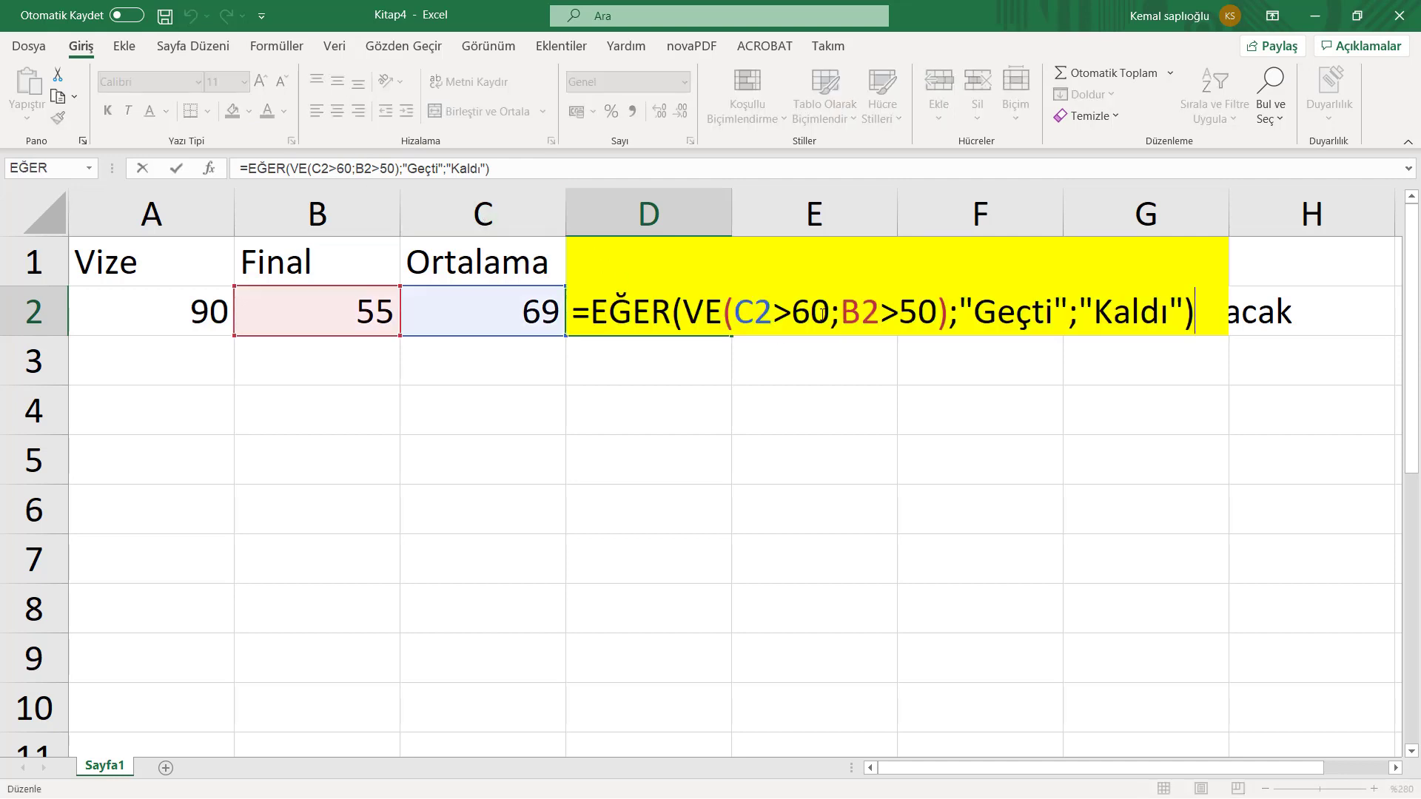
pyautogui.click(790, 310)
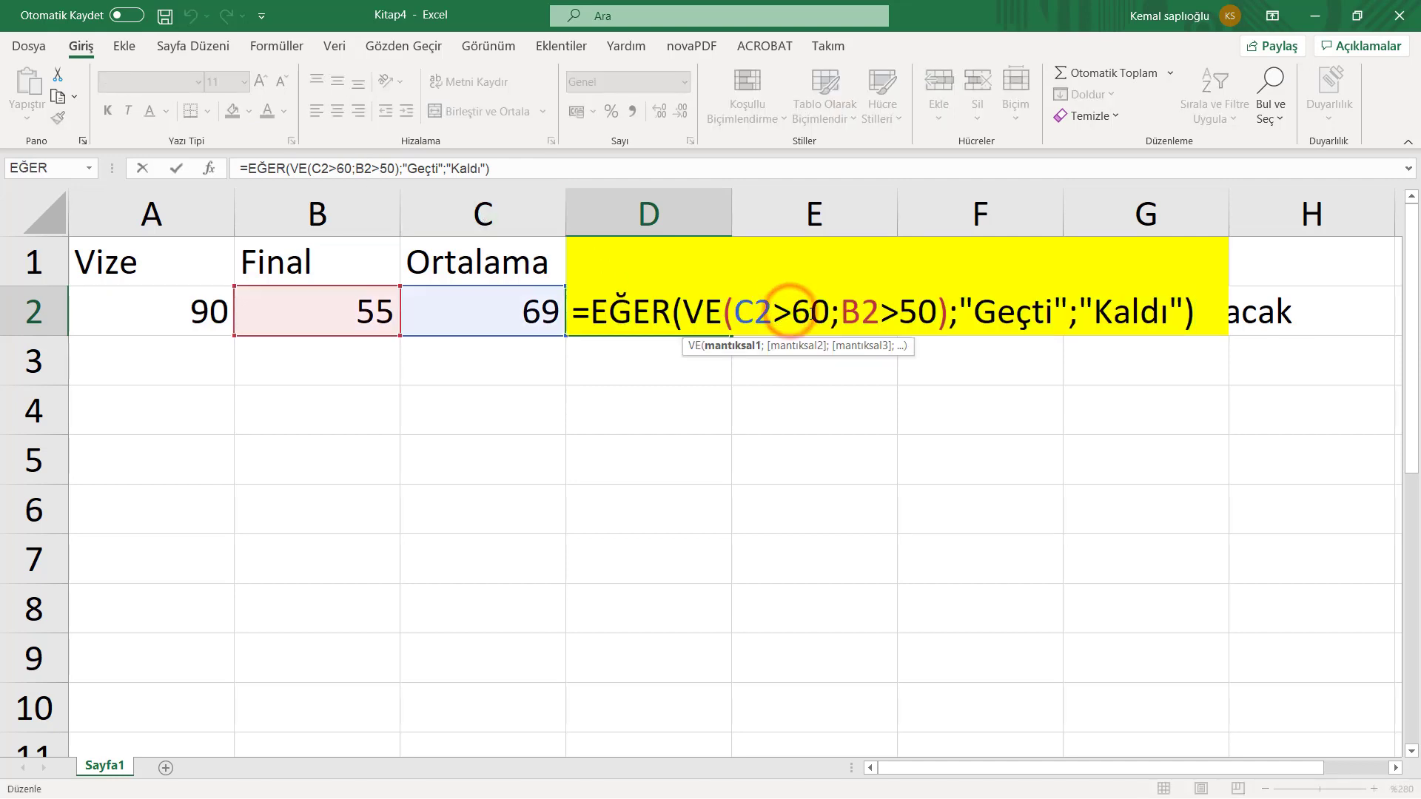
pyautogui.write('=')
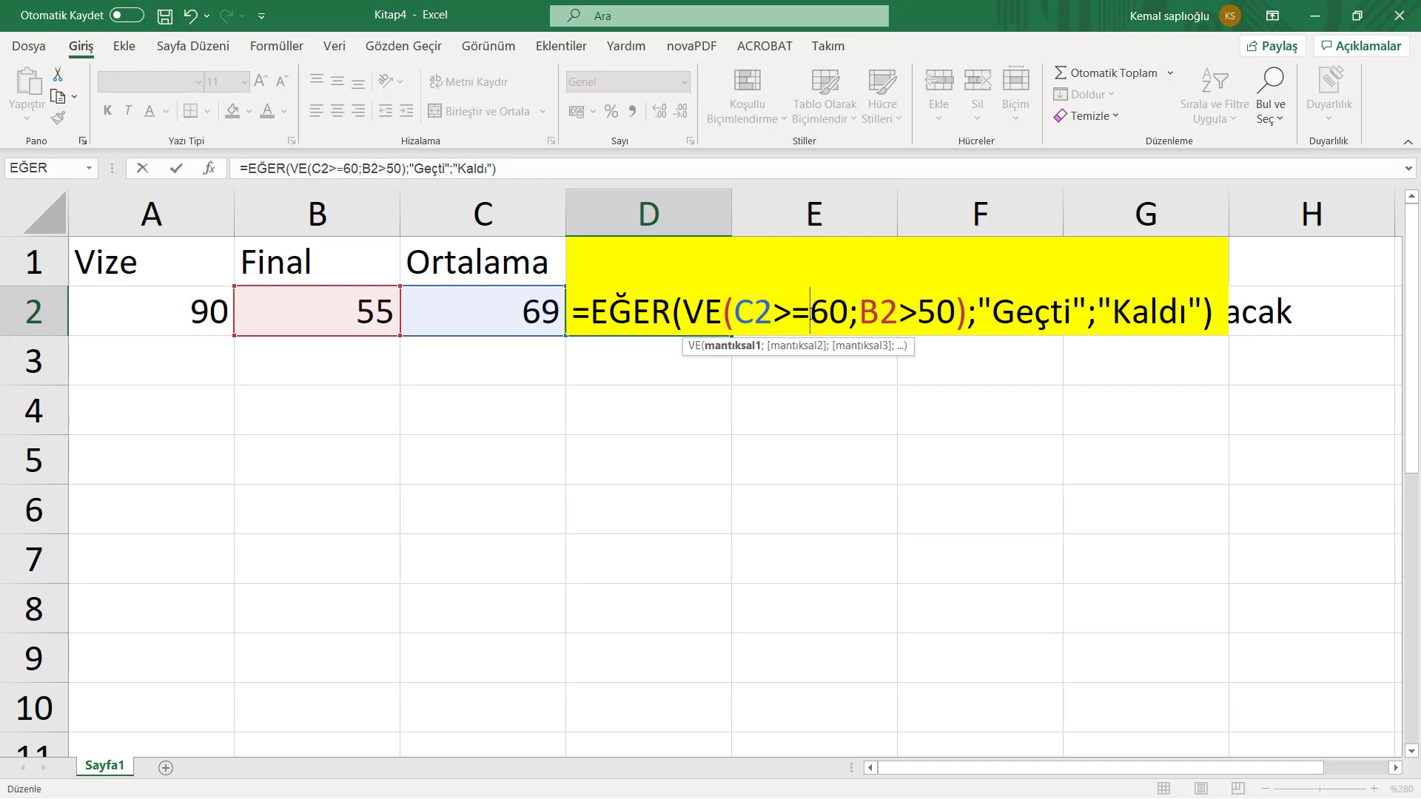
pyautogui.click(923, 312)
pyautogui.write('=')
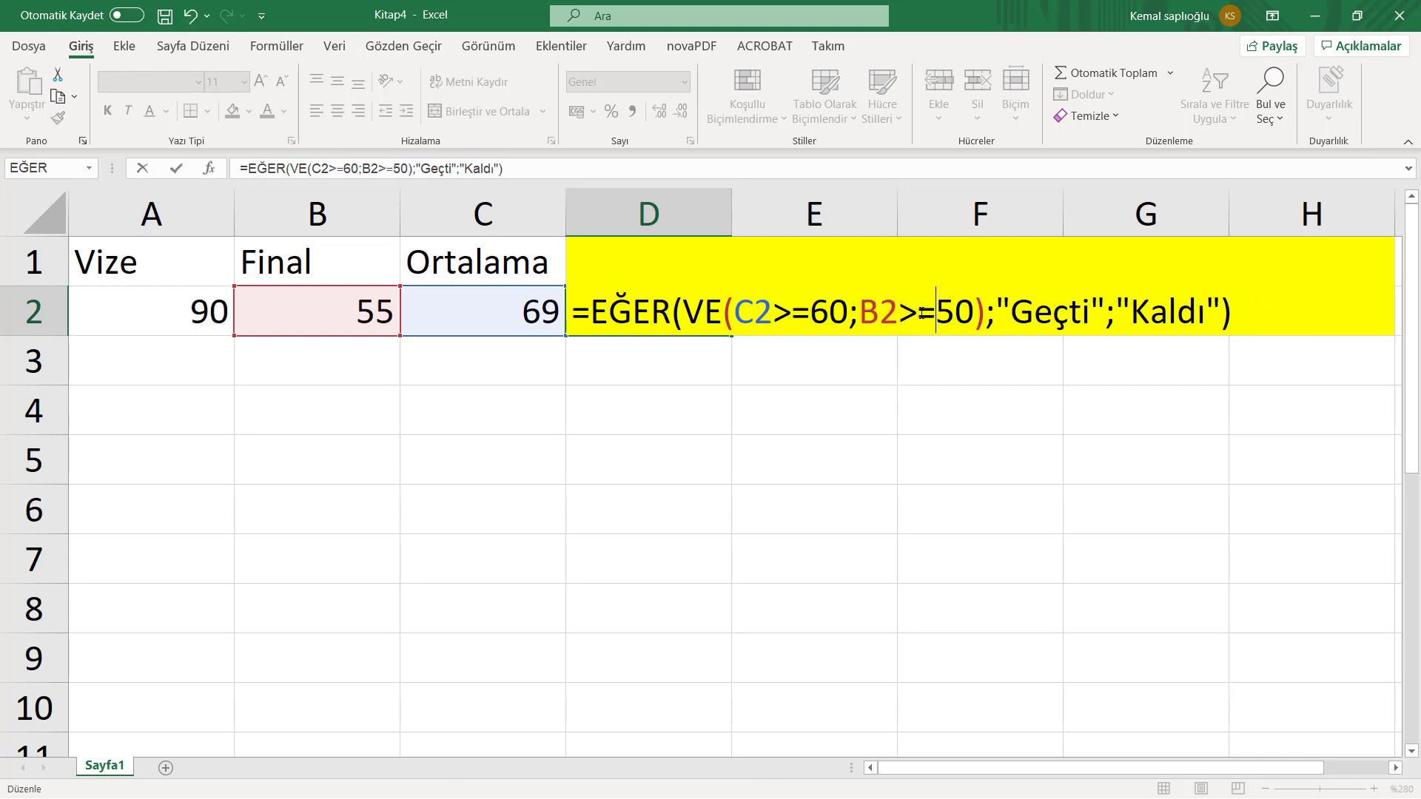
pyautogui.press('Return')
pyautogui.click(384, 306)
# Enter 50 for both Final (B2) and Vize (A2), giving an average of 50 and Kaldı.
pyautogui.write('50')
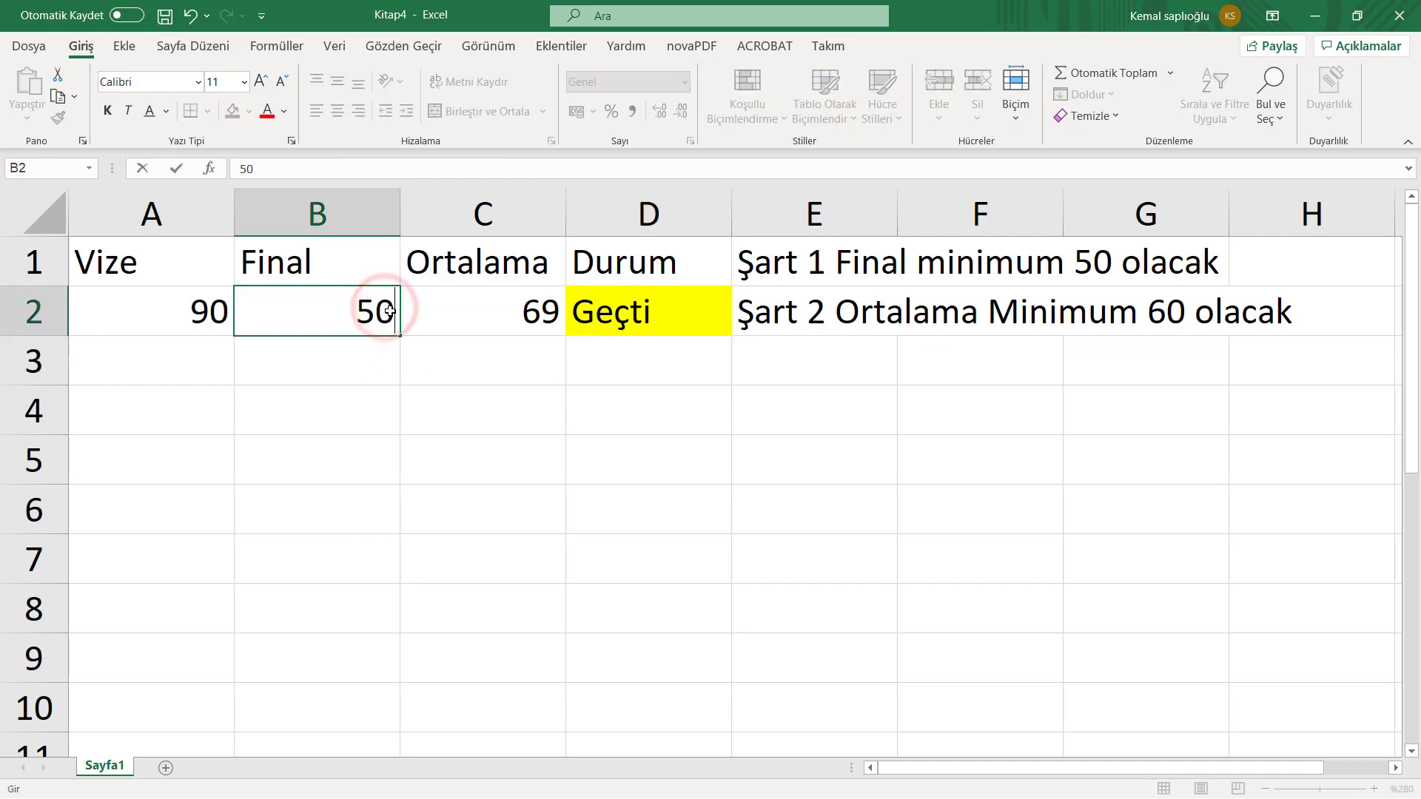
pyautogui.press('Return')
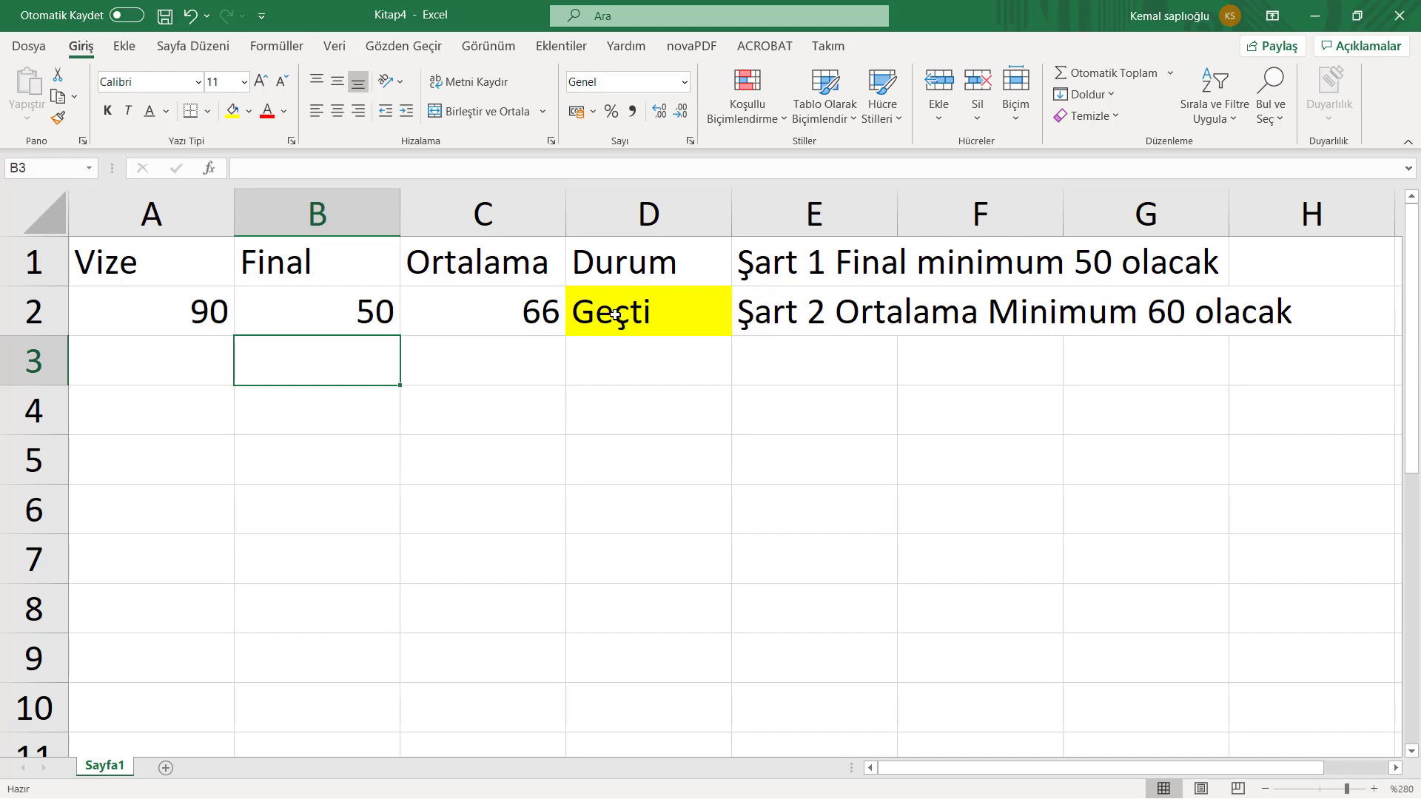
pyautogui.click(192, 318)
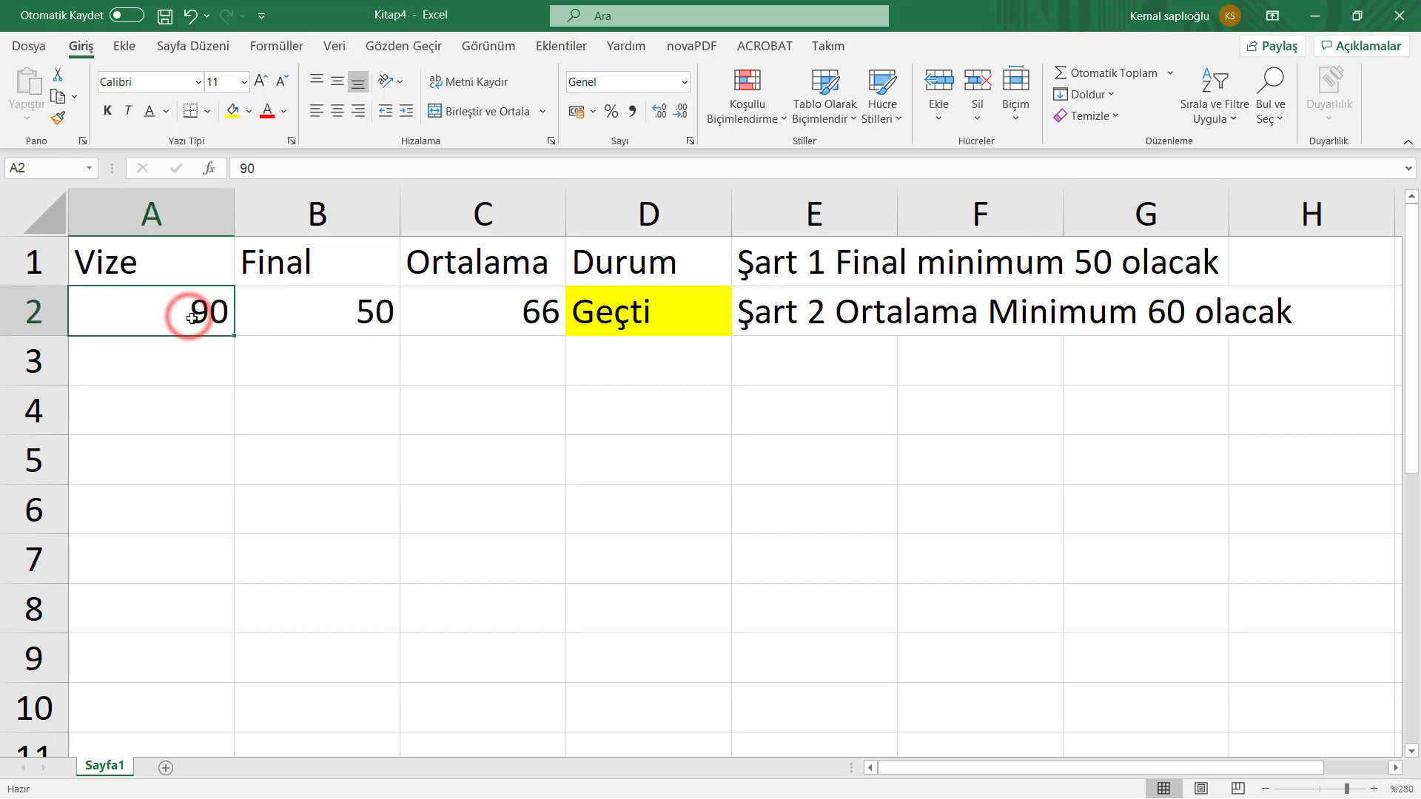
pyautogui.write('50')
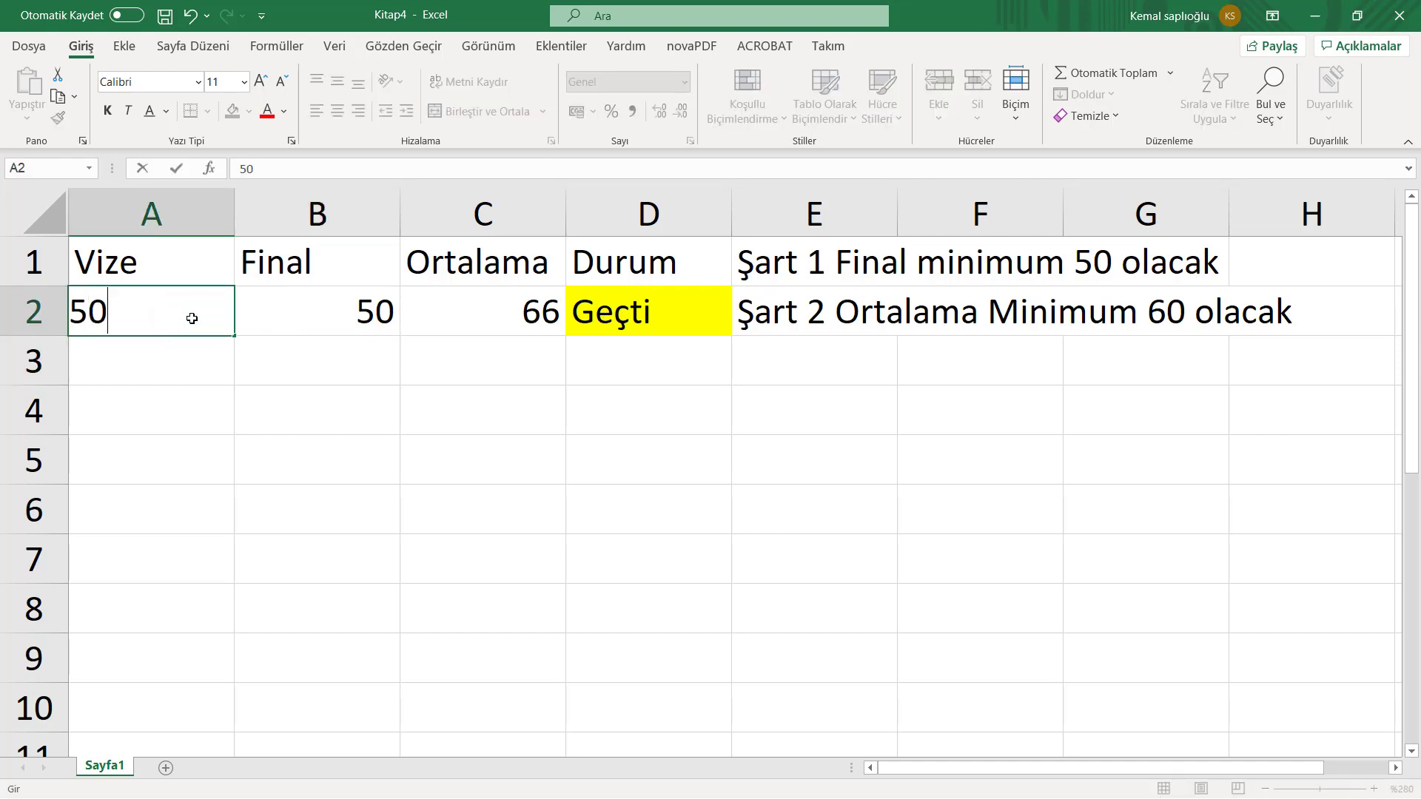
pyautogui.press('Return')
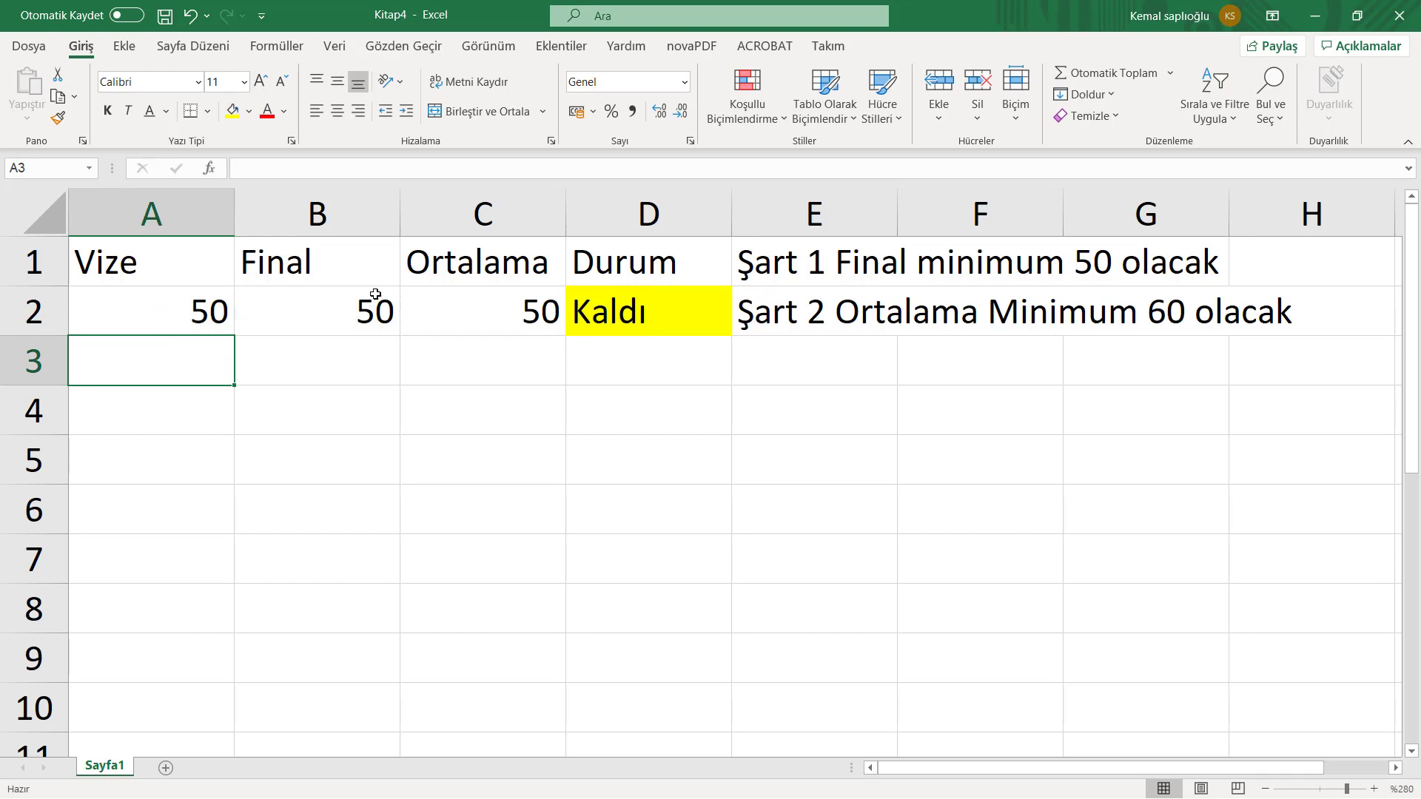
pyautogui.click(521, 313)
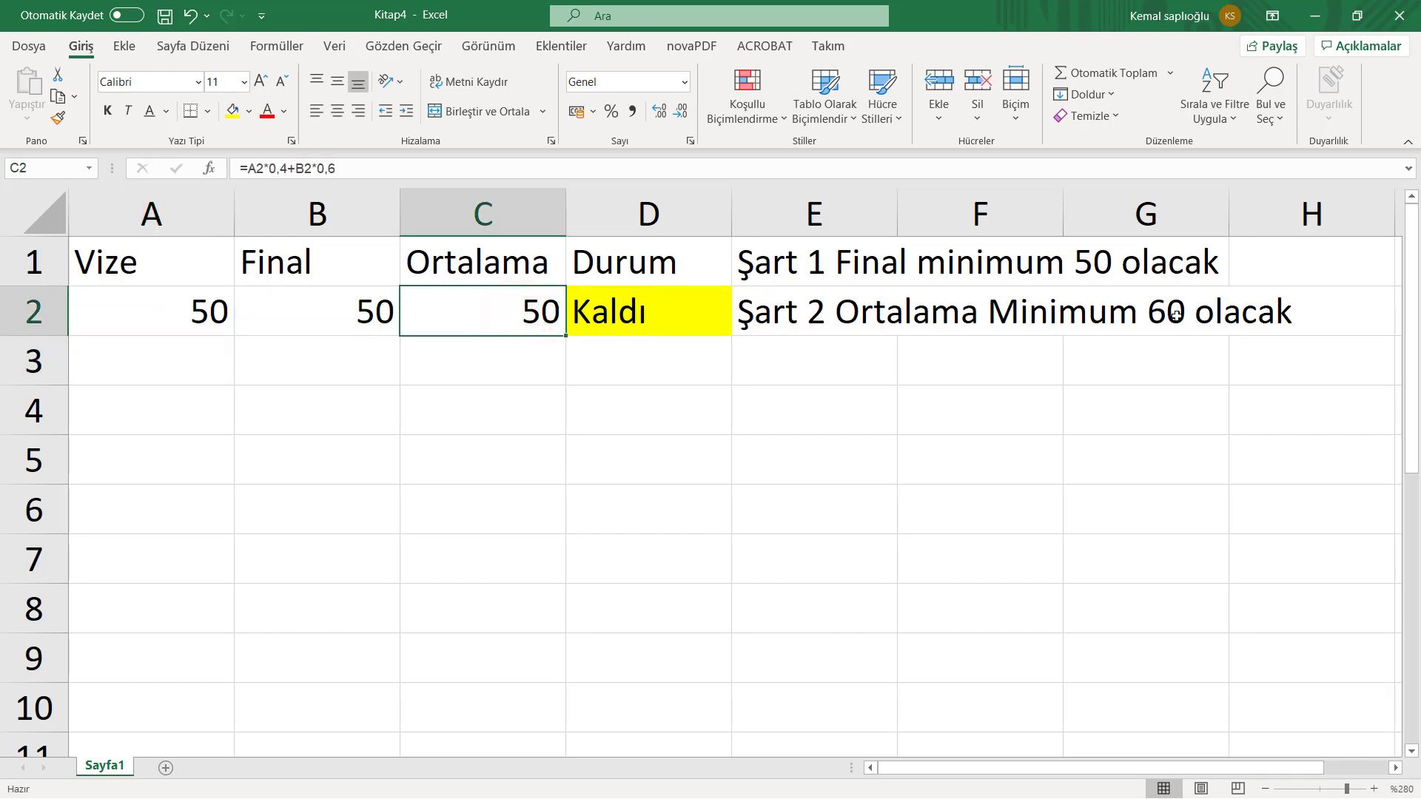
pyautogui.click(420, 370)
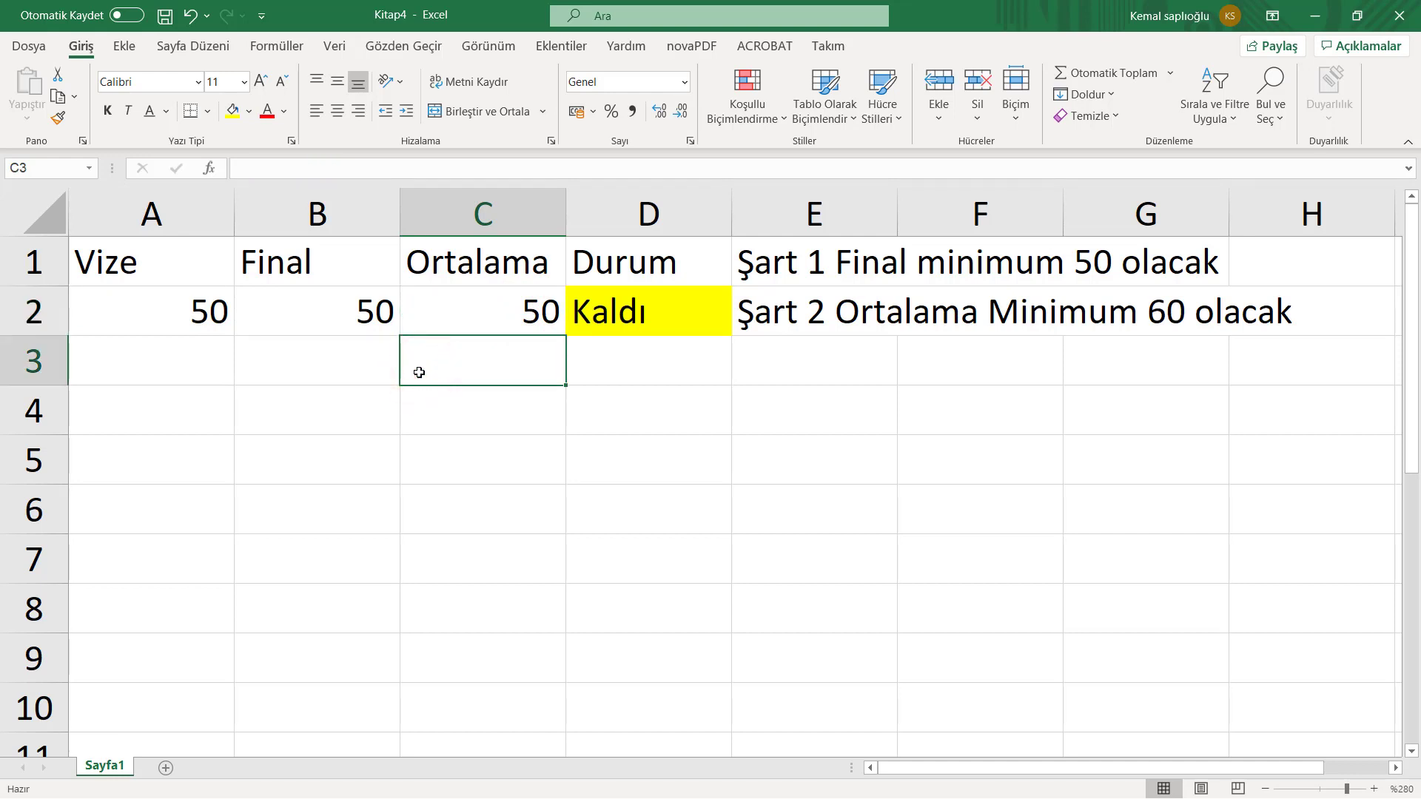
pyautogui.press('Right')
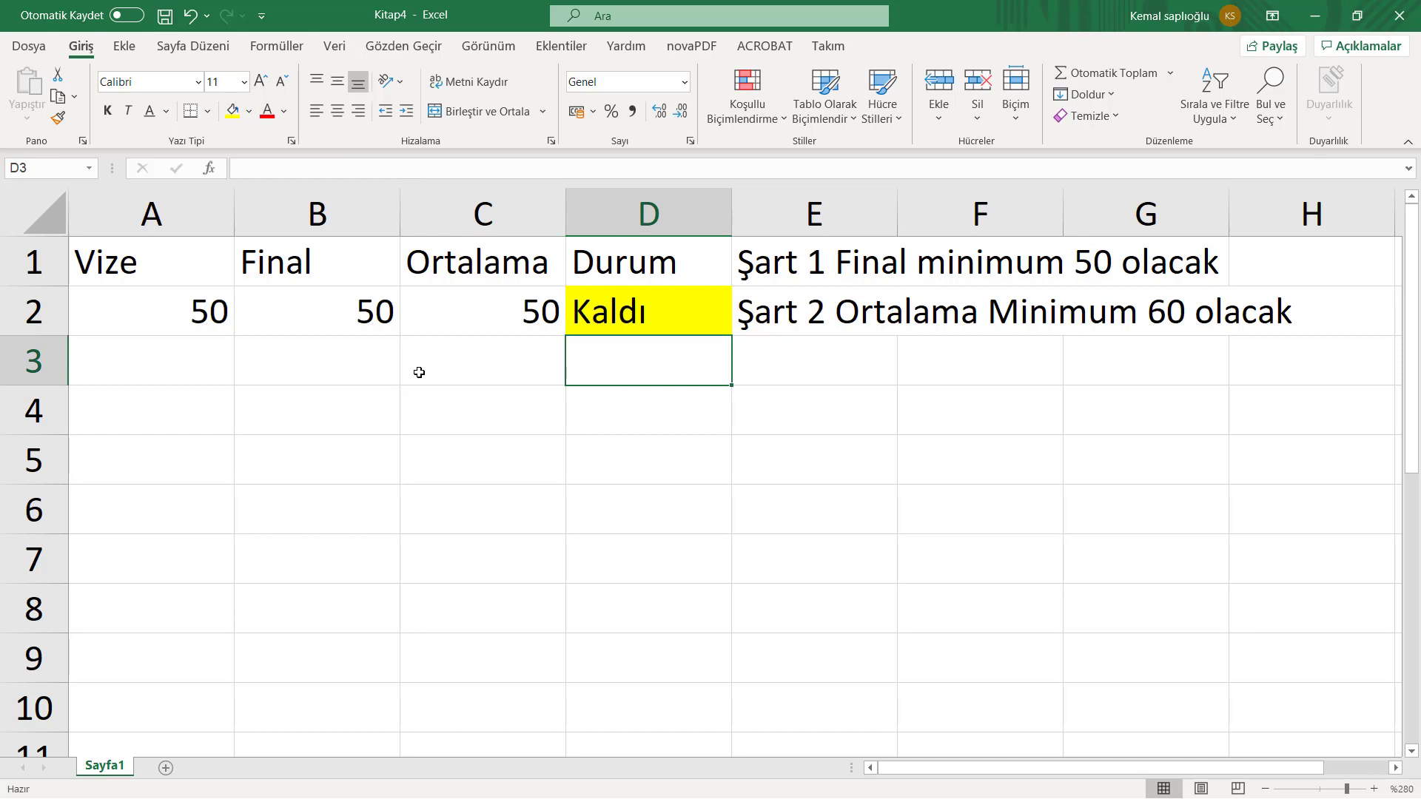
# Fill A2:C2 down to row 3, copying the 50, 50, 50 scores.
pyautogui.moveTo(130, 317)
pyautogui.mouseDown()
pyautogui.moveTo(557, 322)
pyautogui.moveTo(663, 378)
pyautogui.mouseUp()
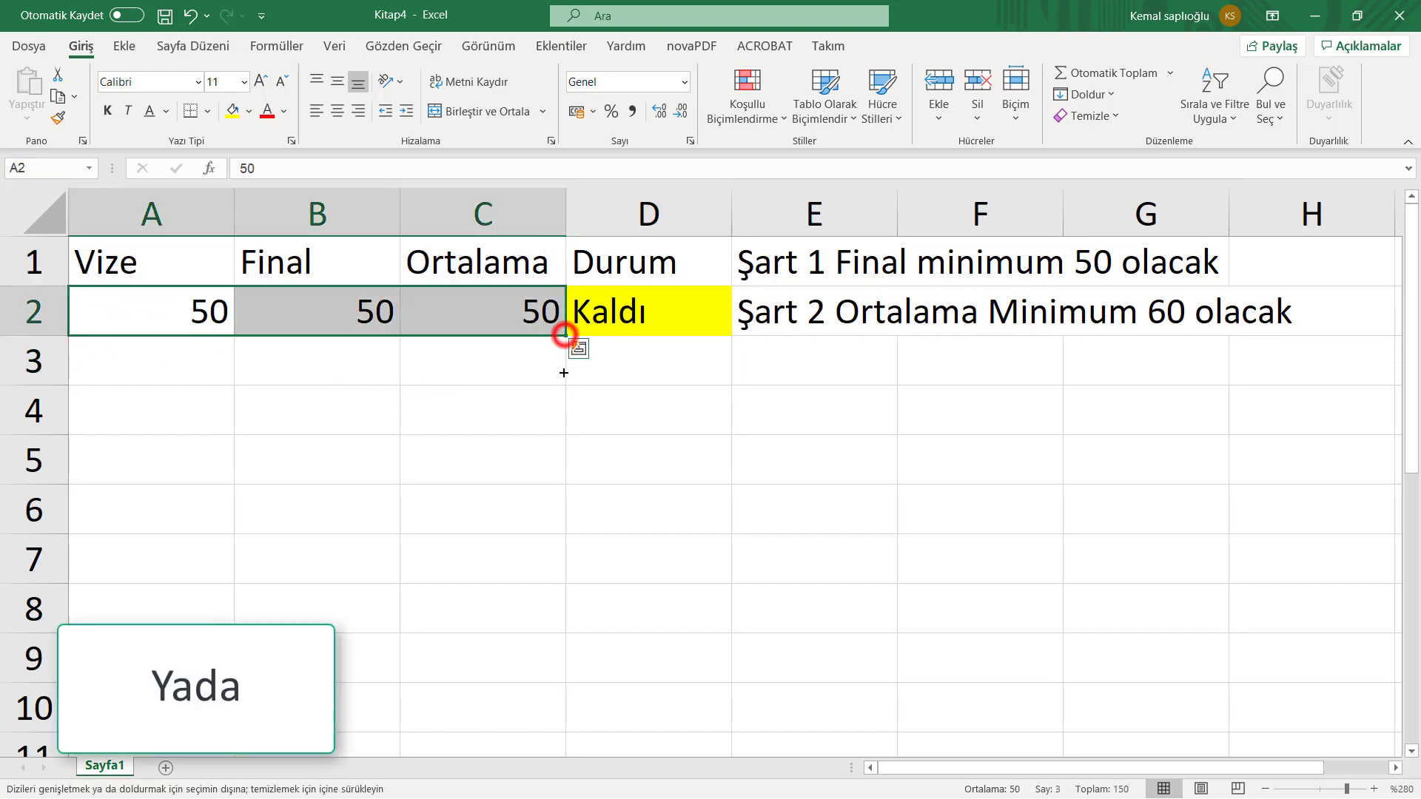
pyautogui.click(661, 370)
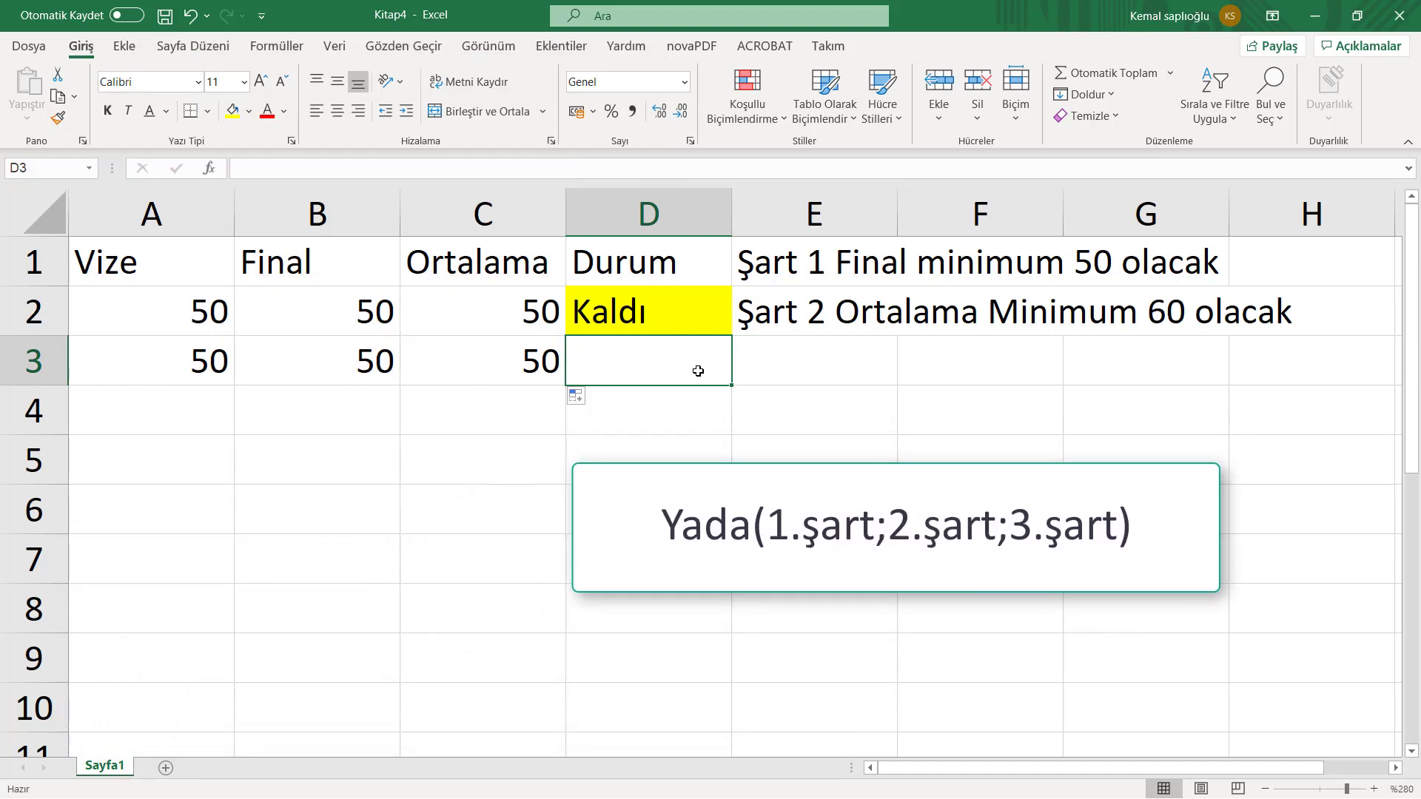
# Type =eğer(yada(A3>=60;B3>=60;C3>=60);"Geçti";"Kaldı") into D3.
pyautogui.write('=')
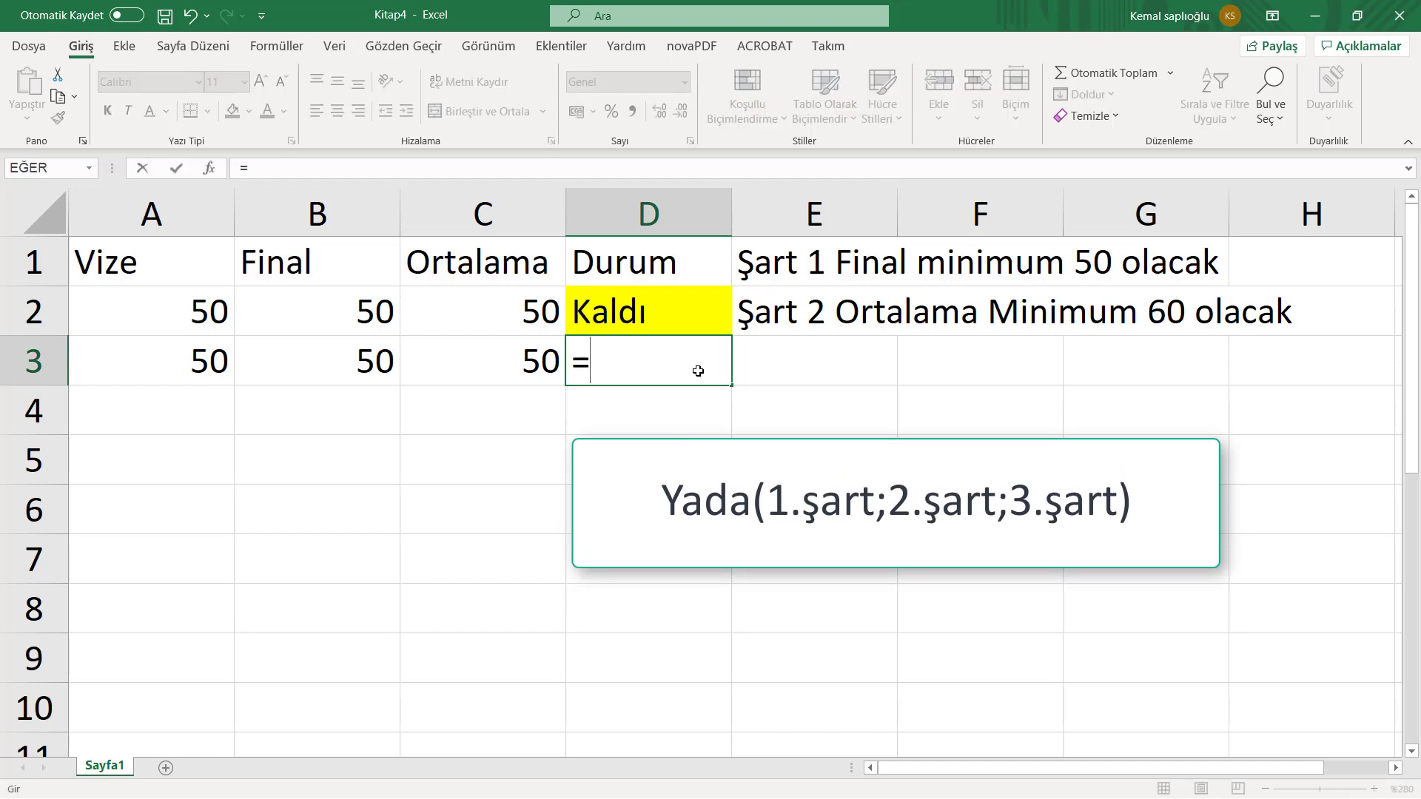
pyautogui.write('eğe')
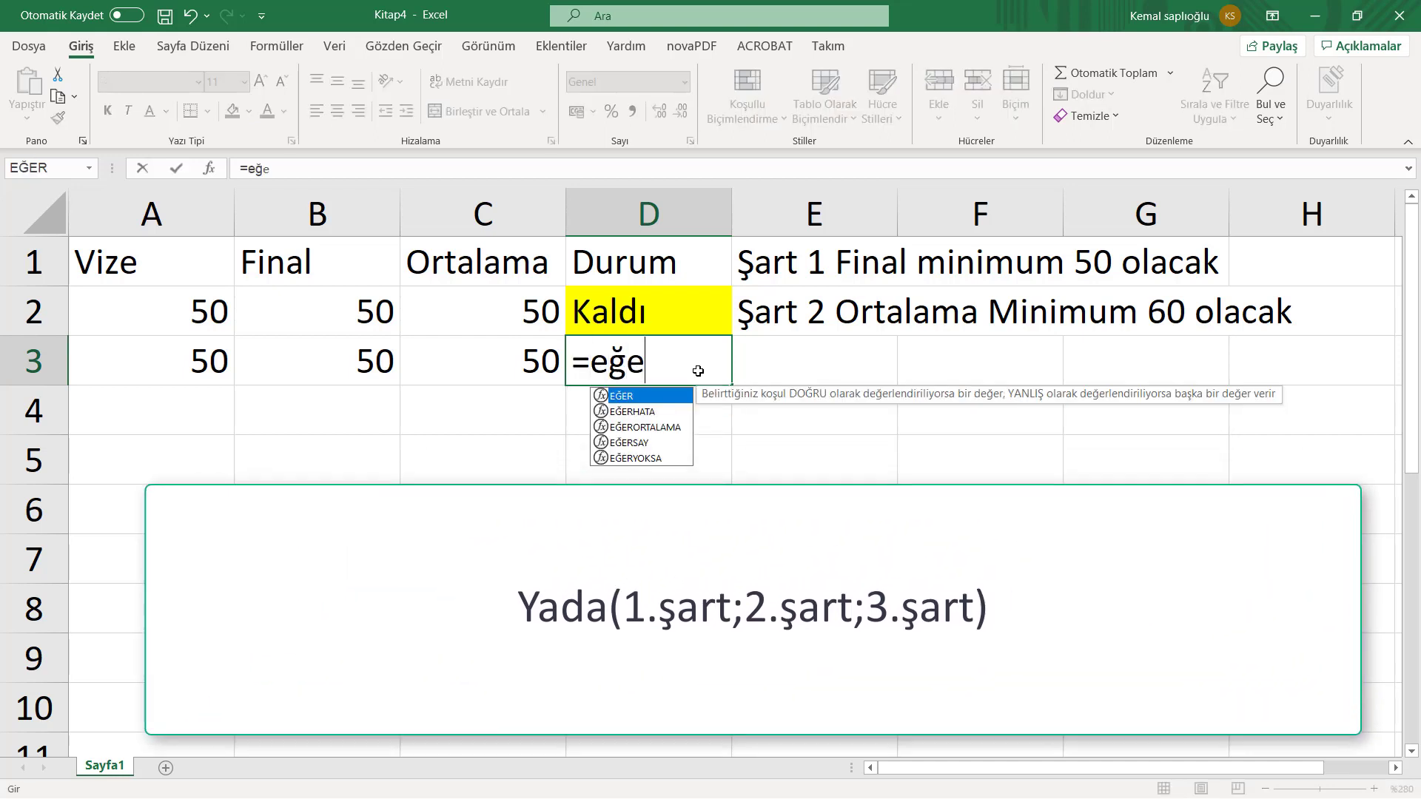
pyautogui.write('r (')
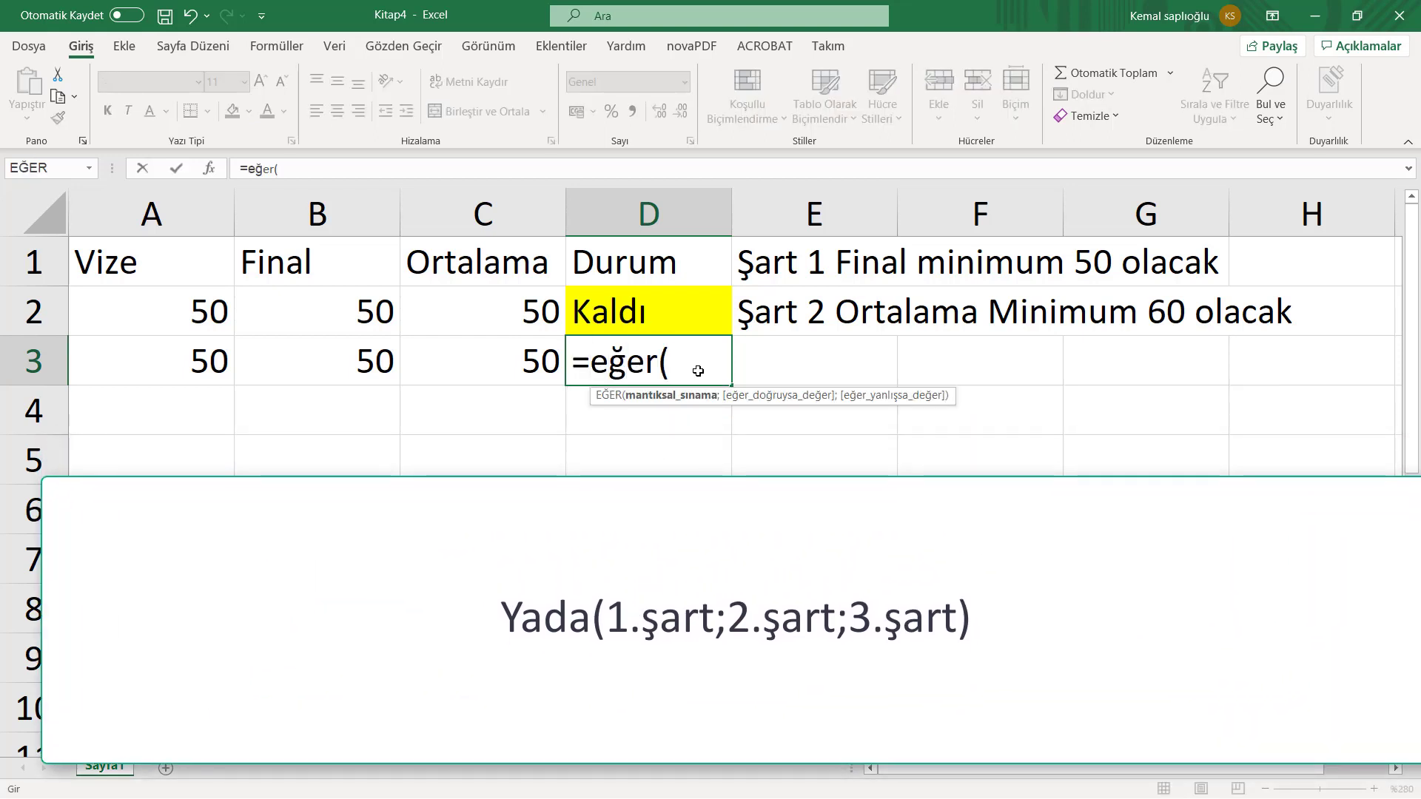
pyautogui.write('yada')
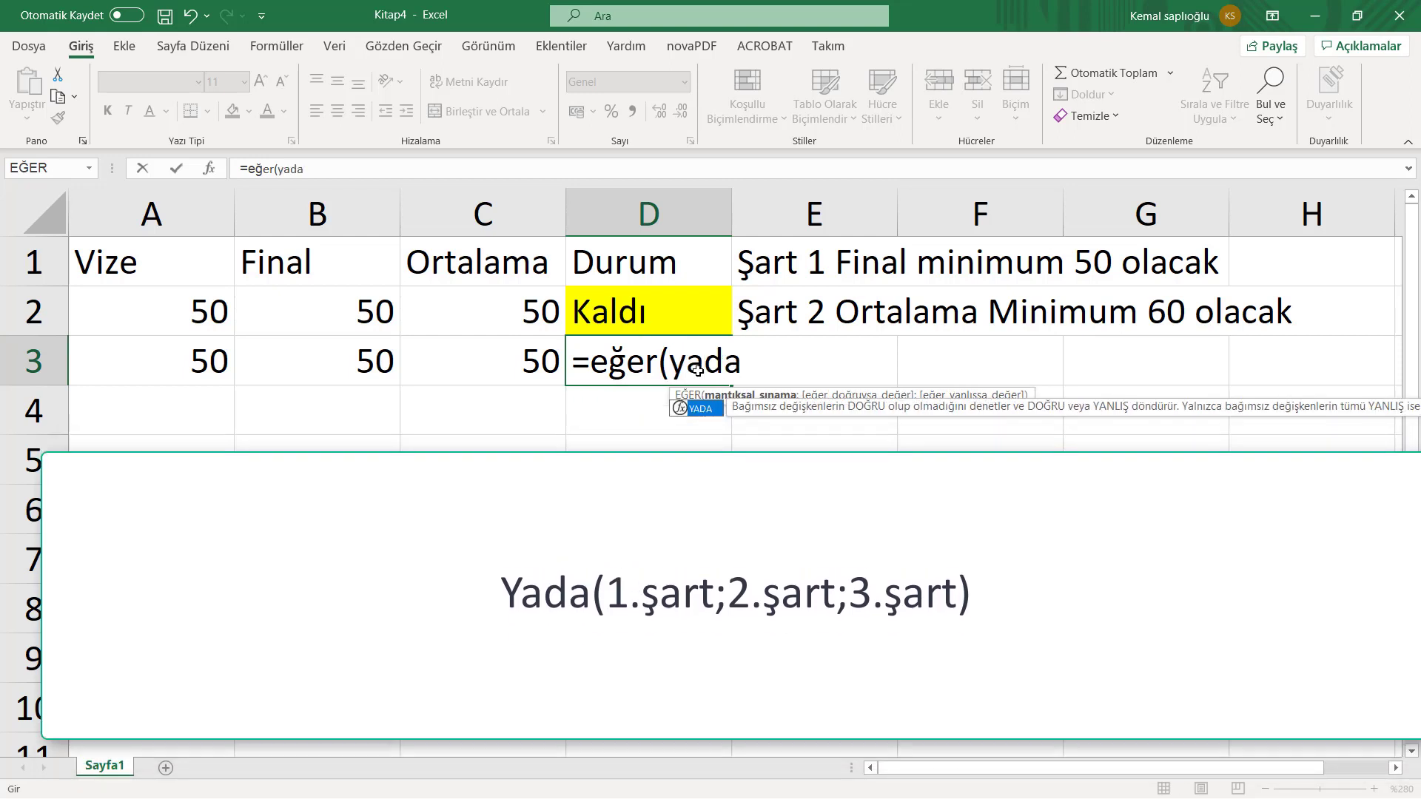
pyautogui.write('(')
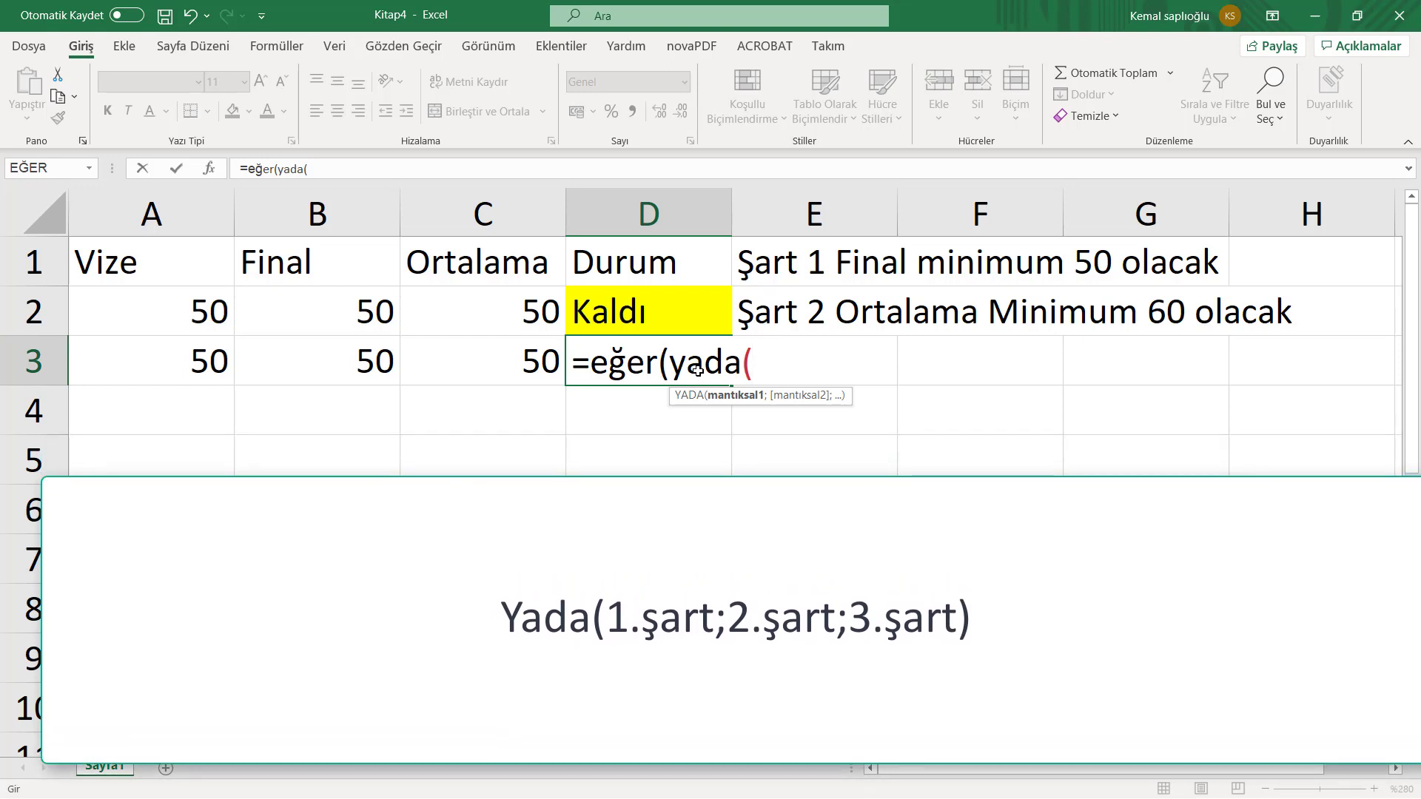
pyautogui.click(188, 369)
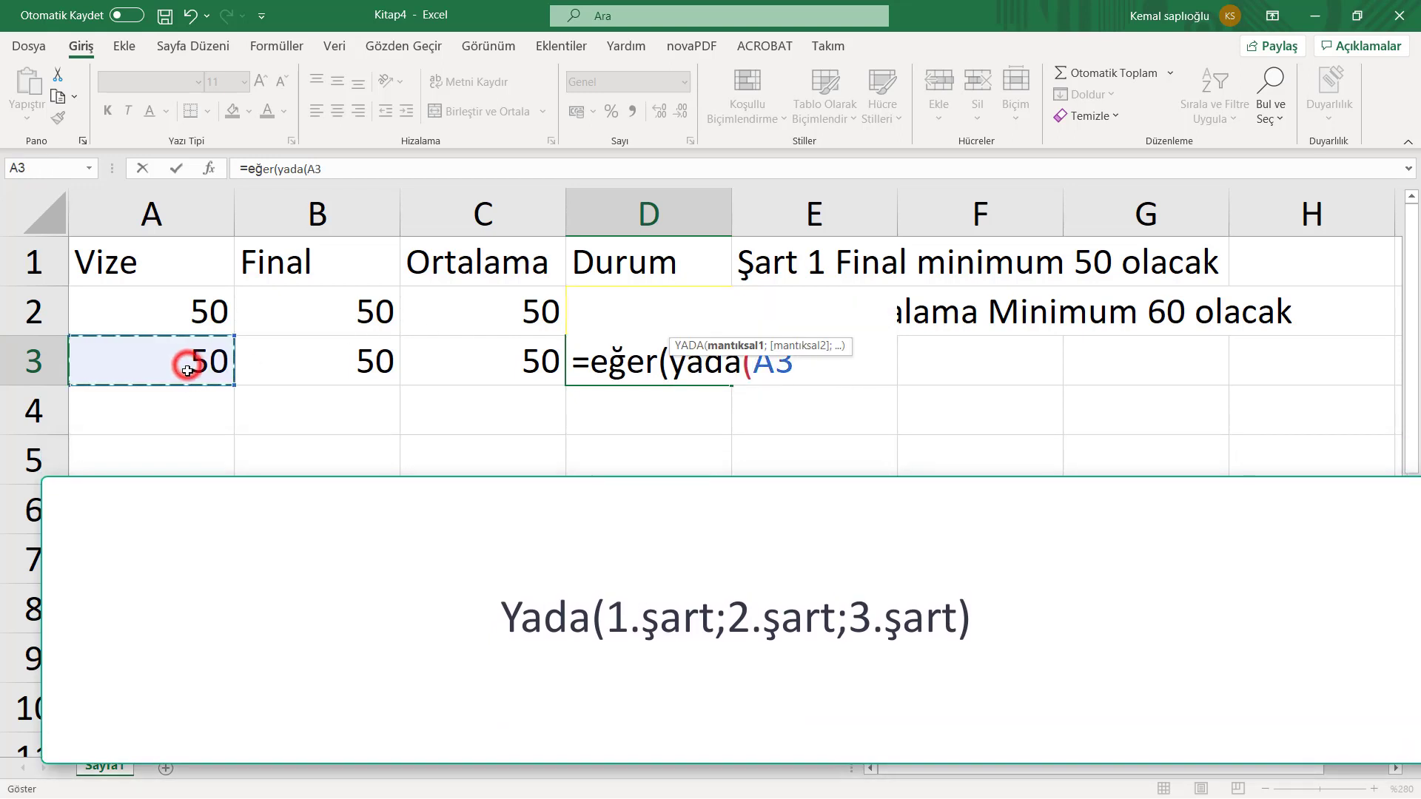
pyautogui.write('>')
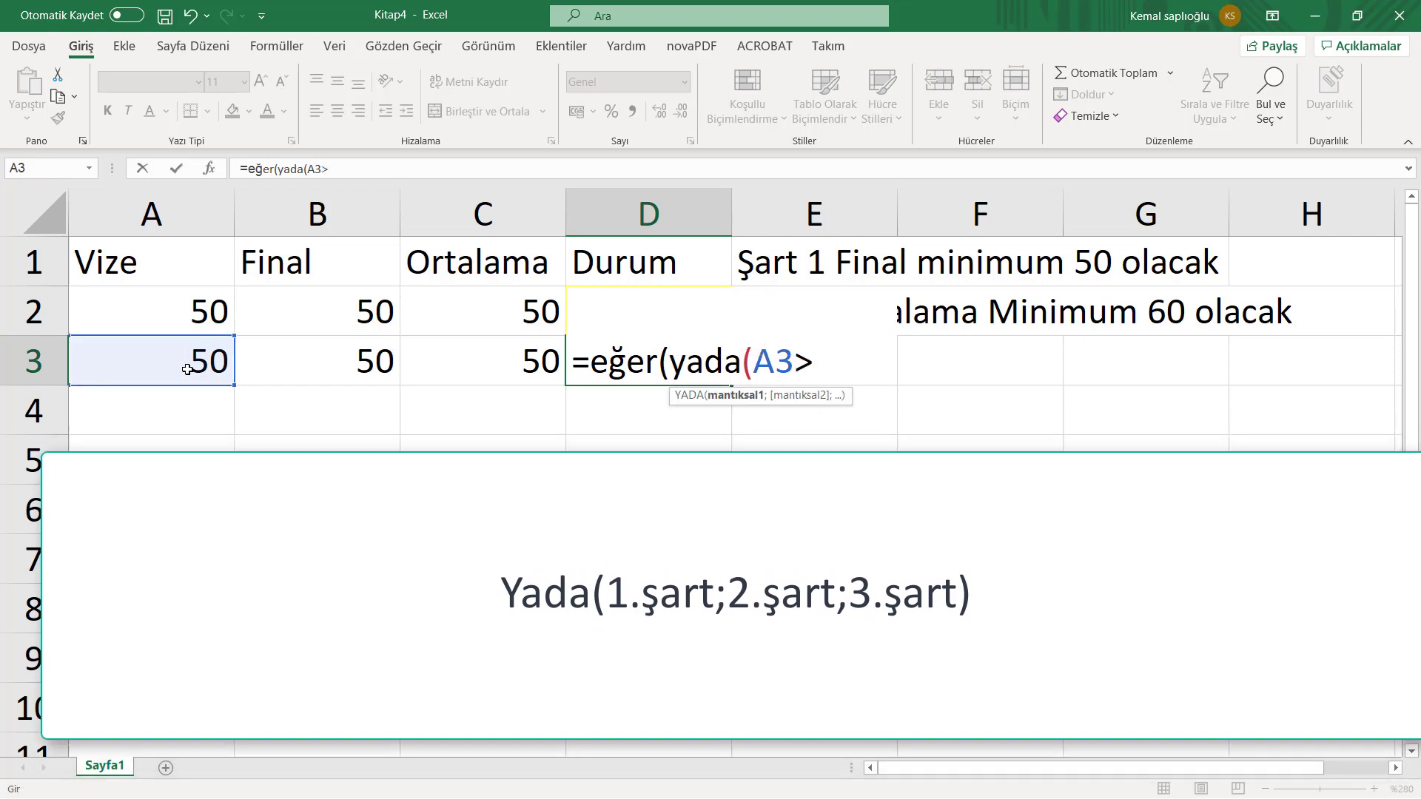
pyautogui.write('=')
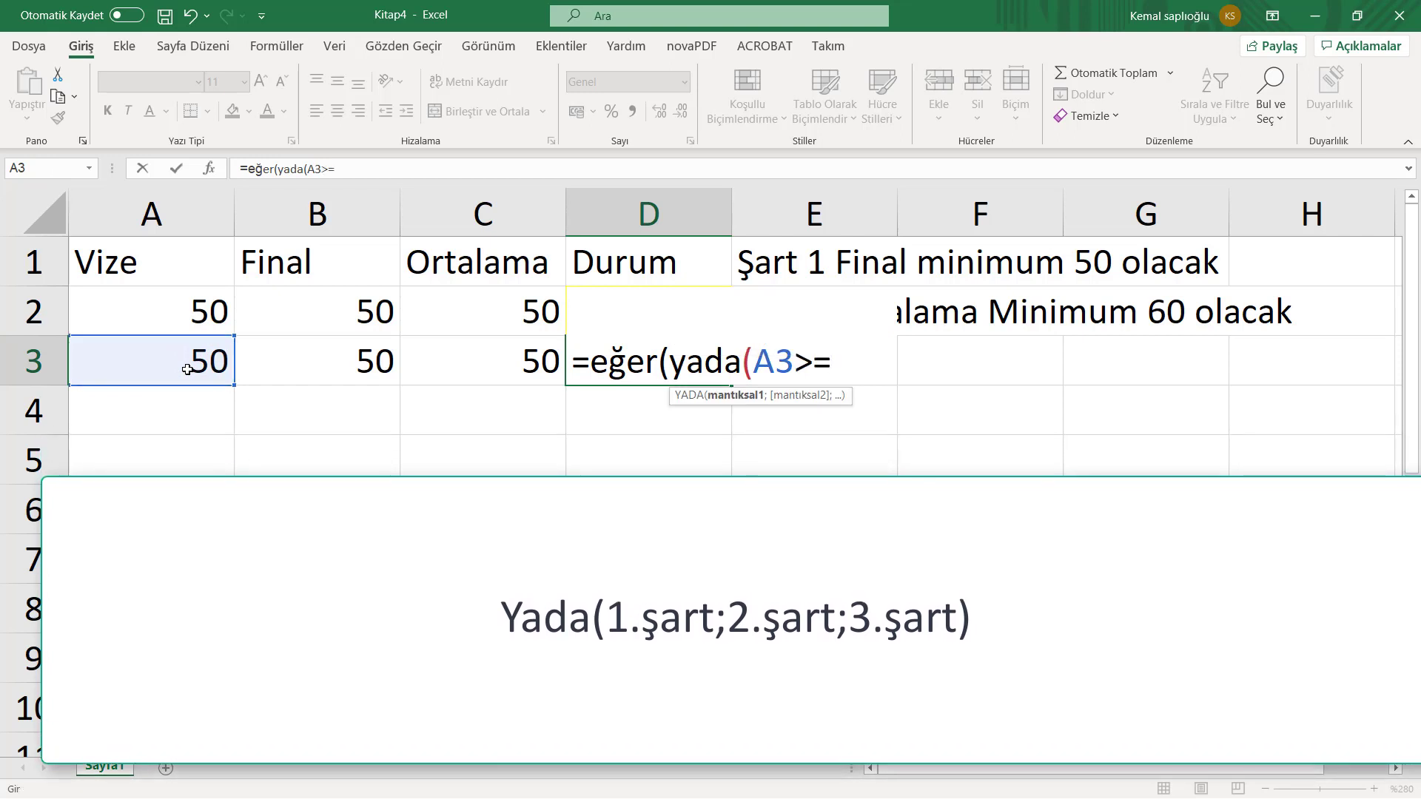
pyautogui.write('60')
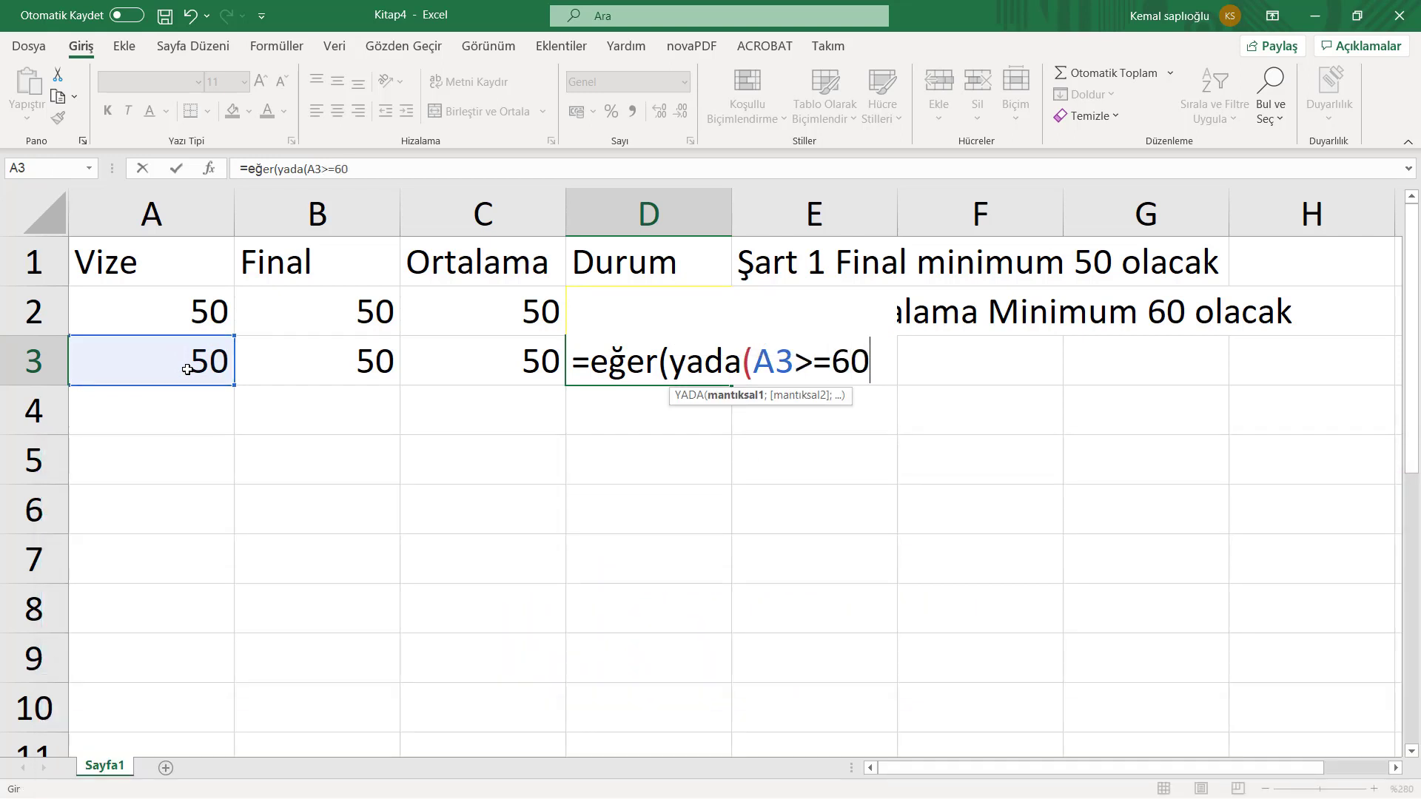
pyautogui.write(';')
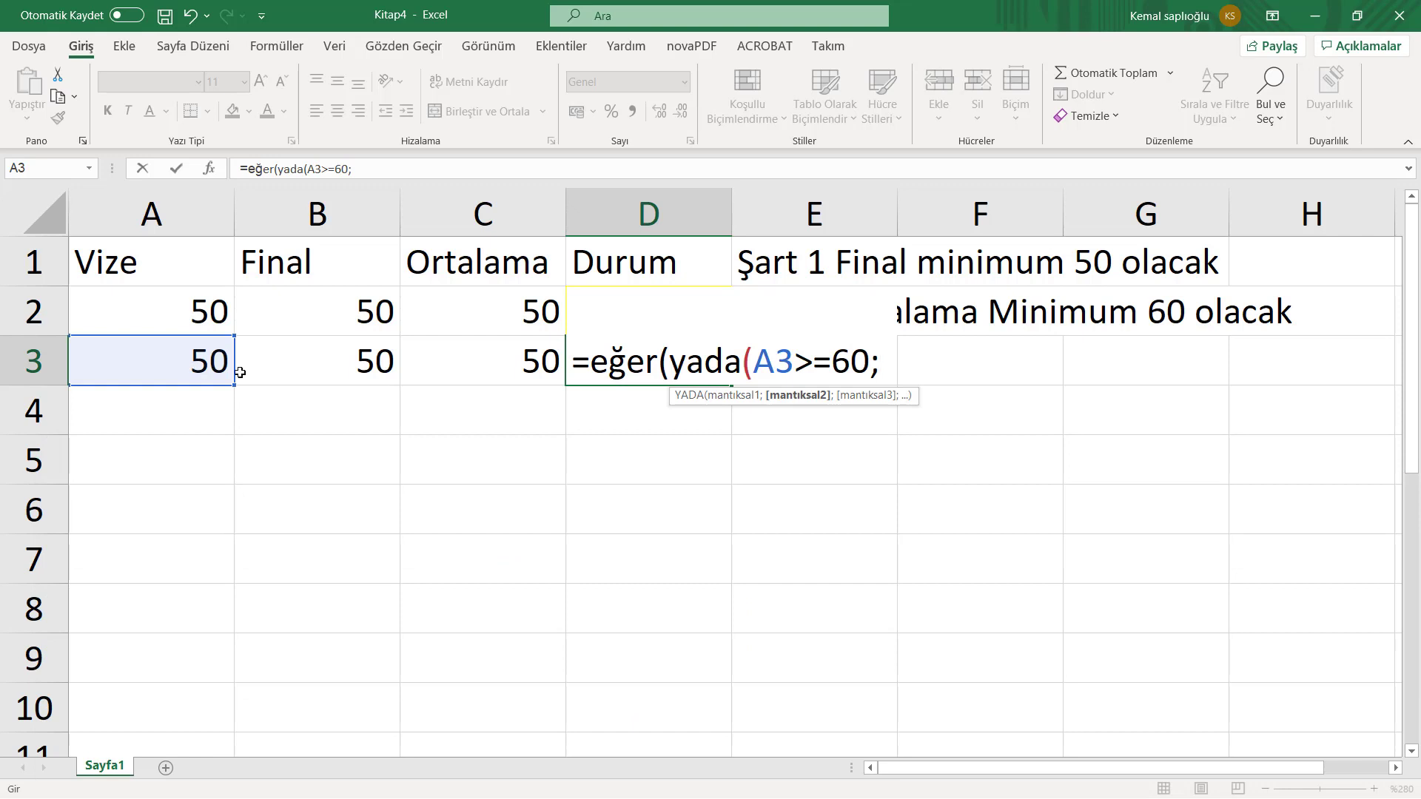
pyautogui.click(293, 362)
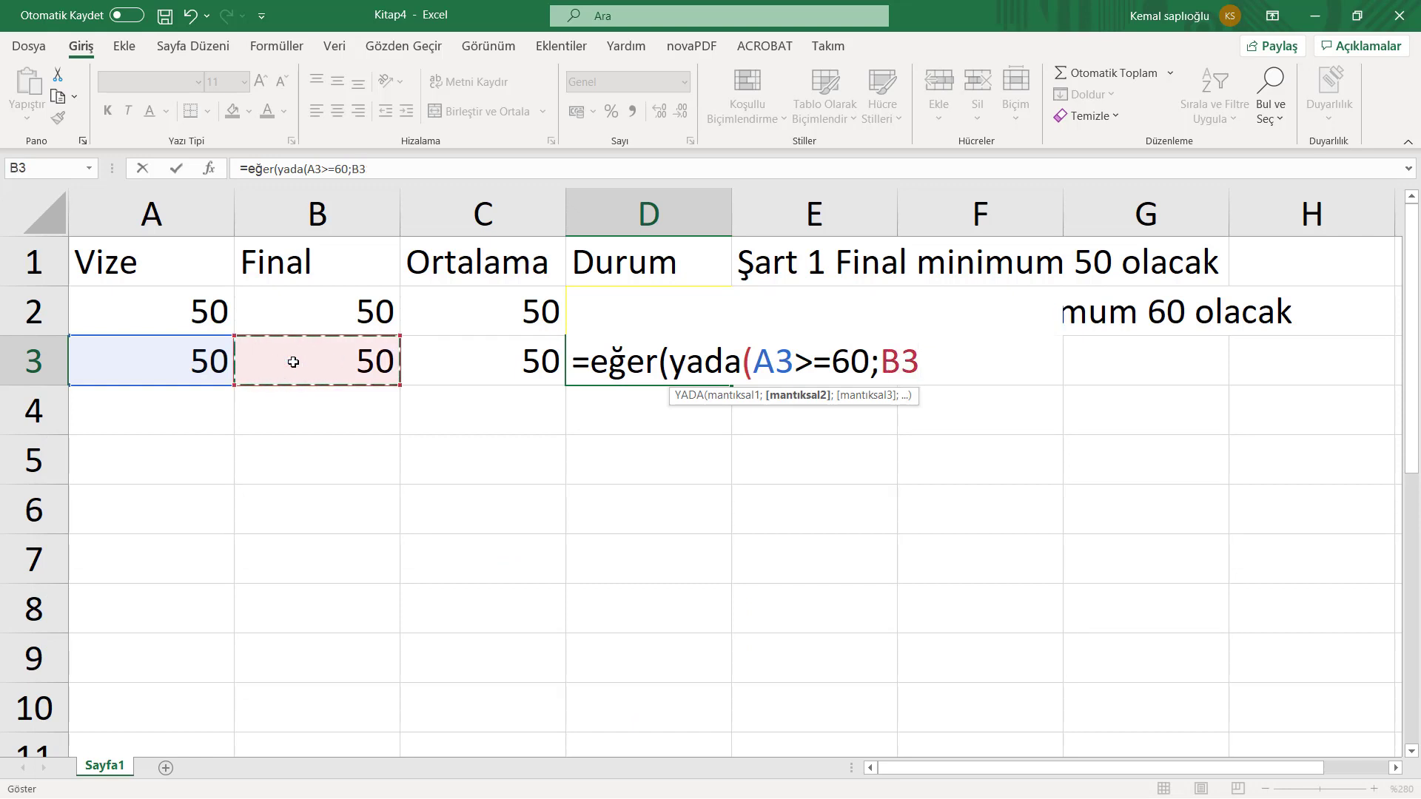
pyautogui.write('>=6')
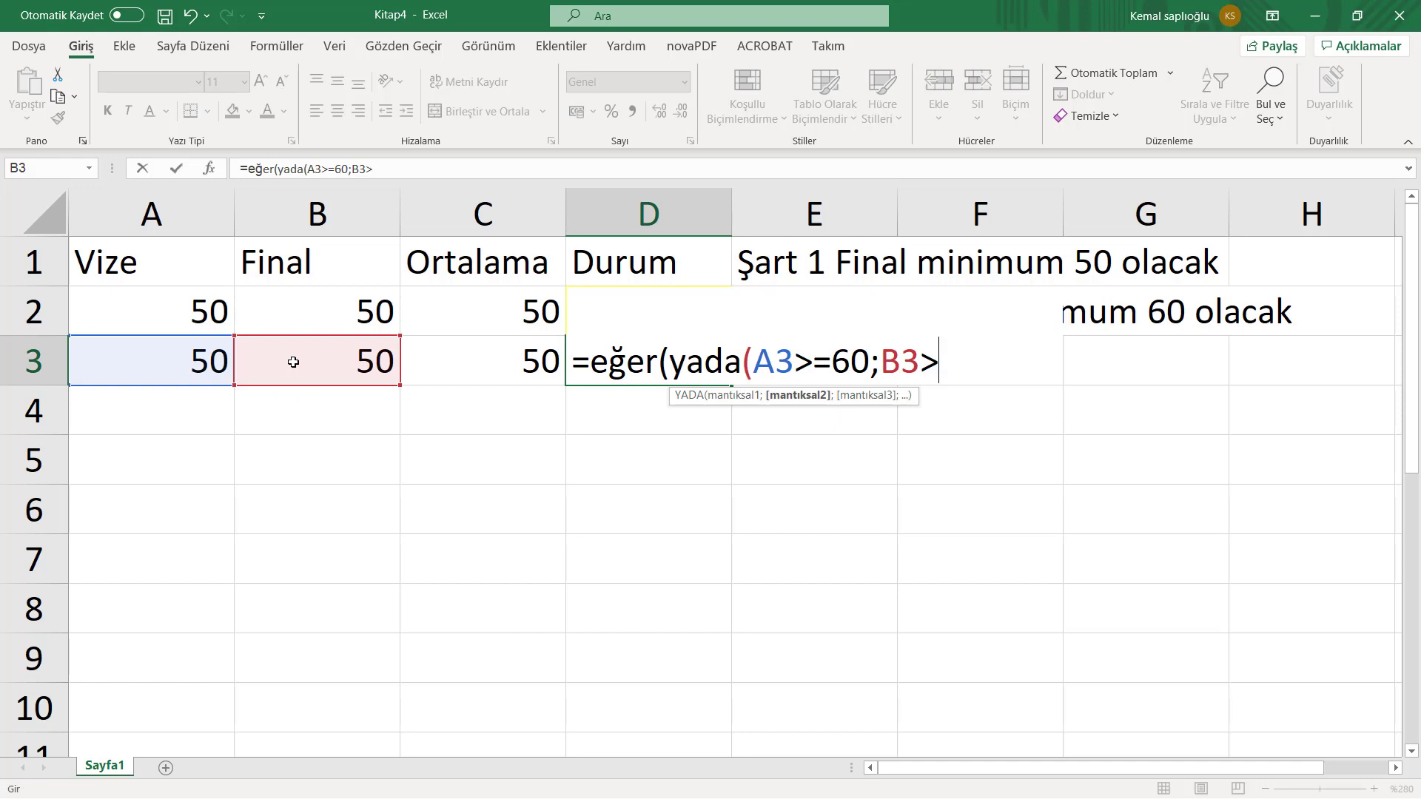
pyautogui.write('0')
pyautogui.press('BackSpace')
pyautogui.write('=')
pyautogui.write('60;')
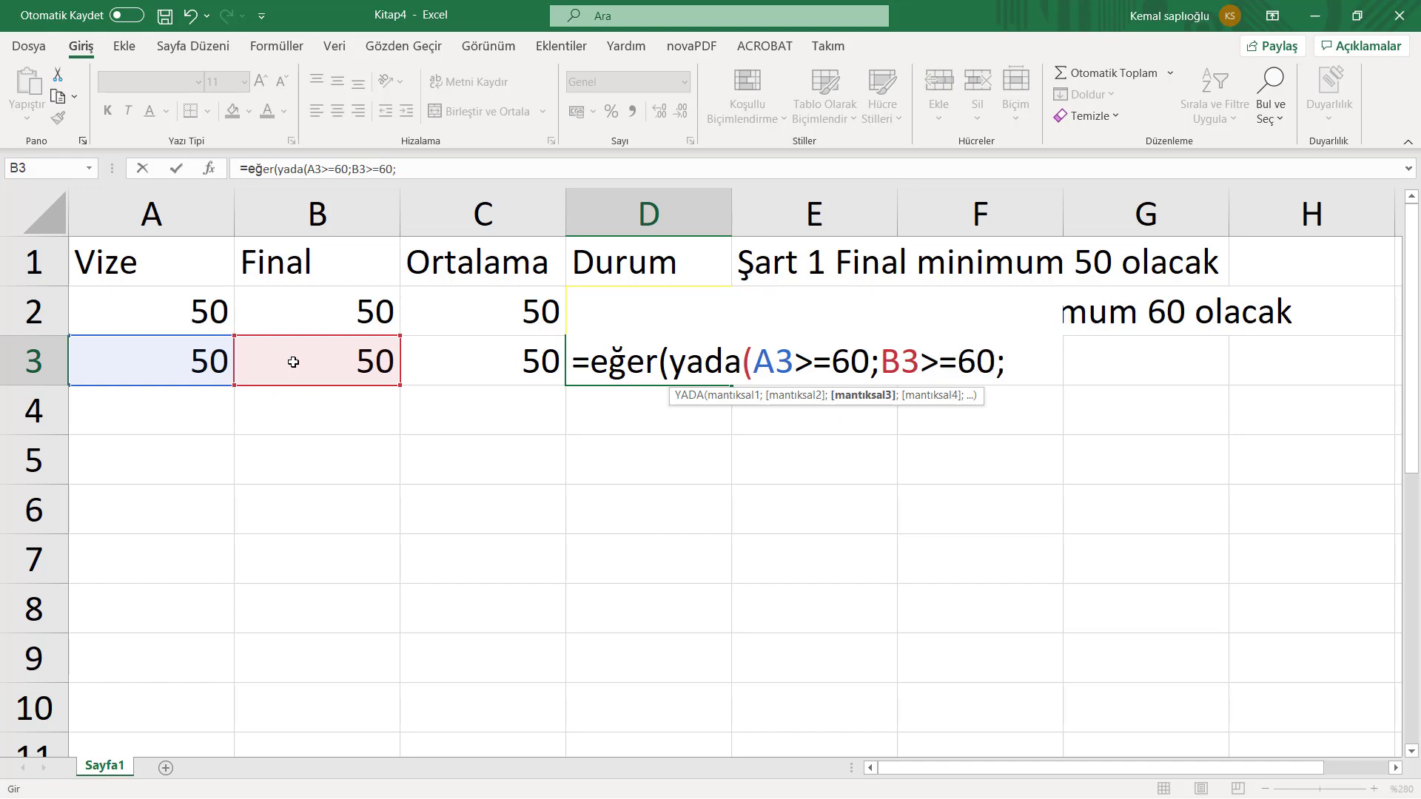
pyautogui.click(492, 349)
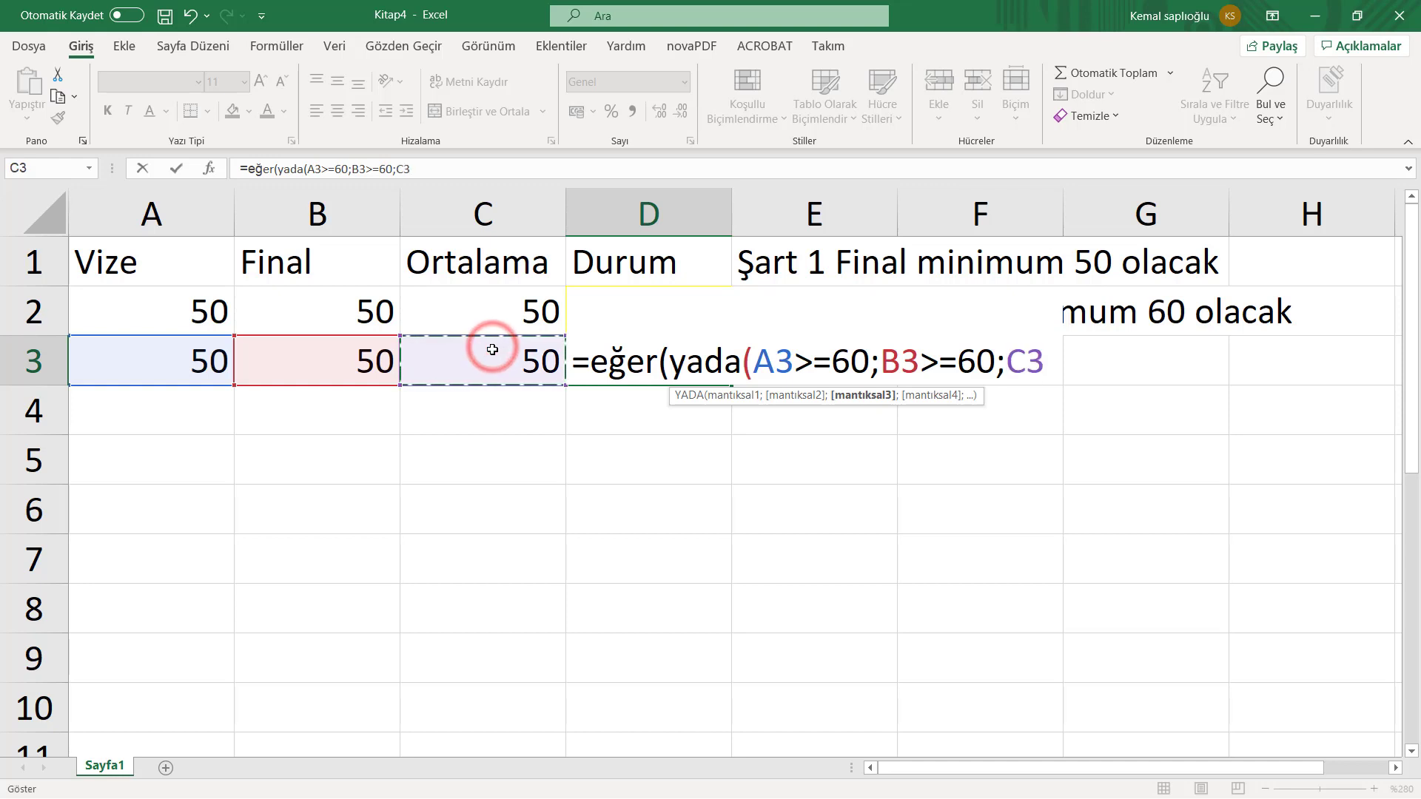
pyautogui.write('>')
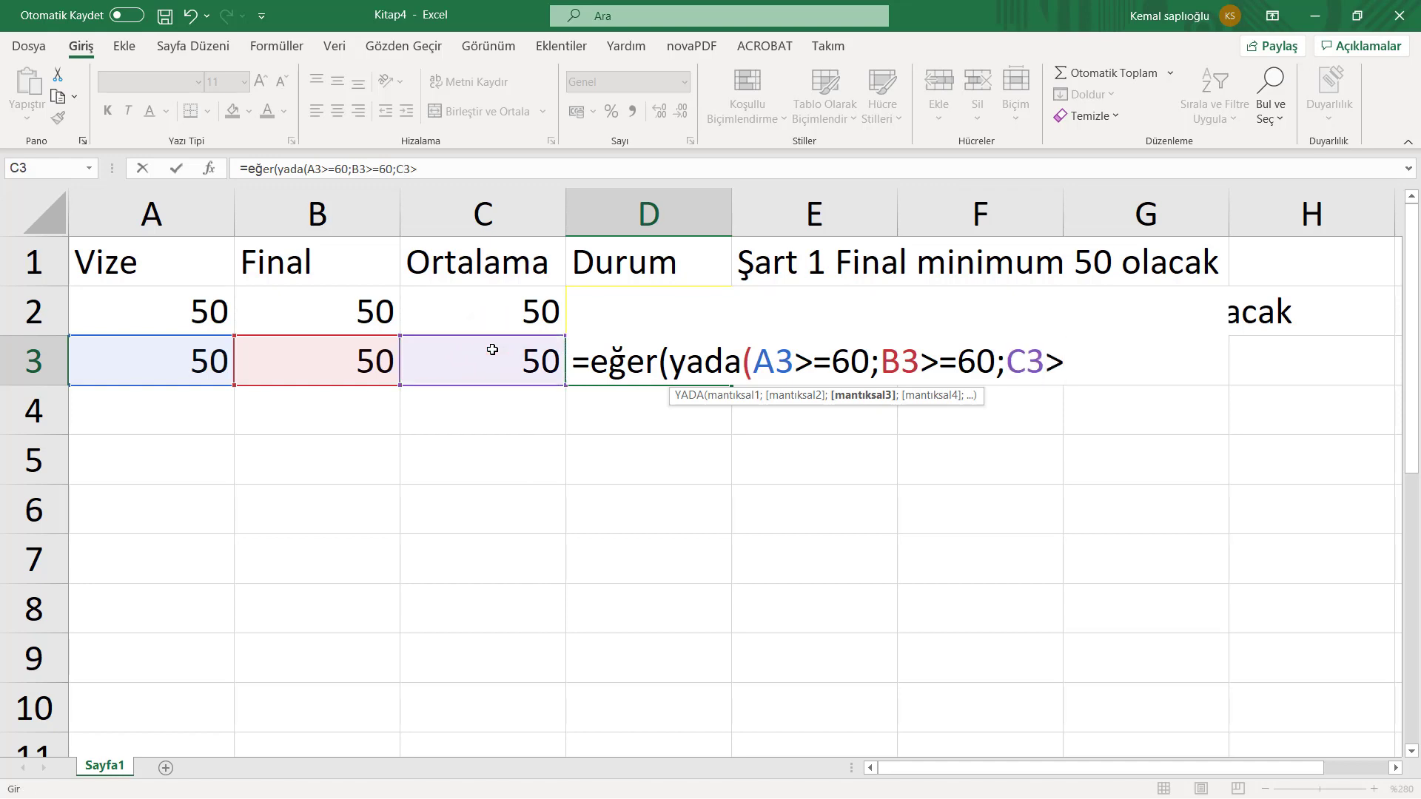
pyautogui.write('=60')
pyautogui.write(')')
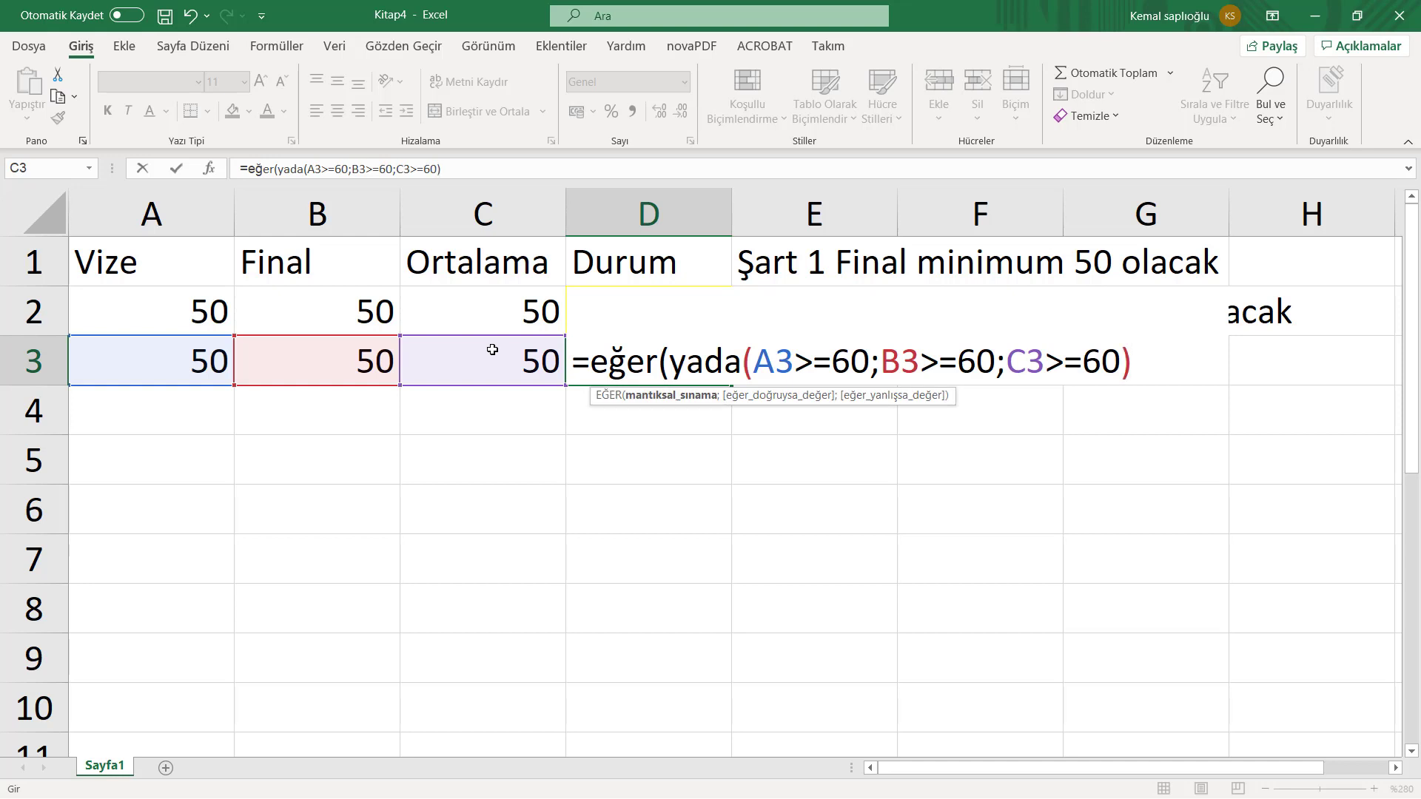
pyautogui.write(';')
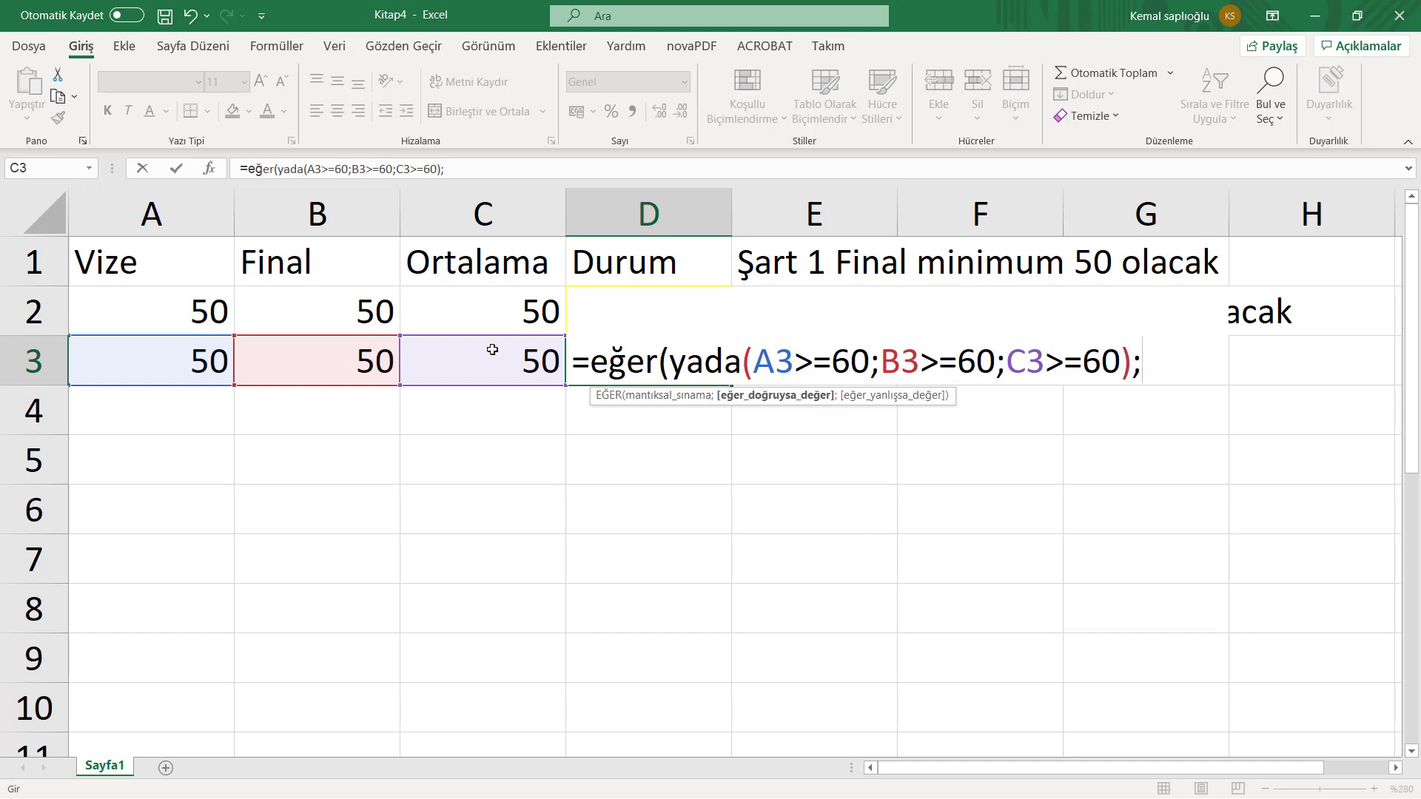
pyautogui.write('"')
pyautogui.write('Geçt')
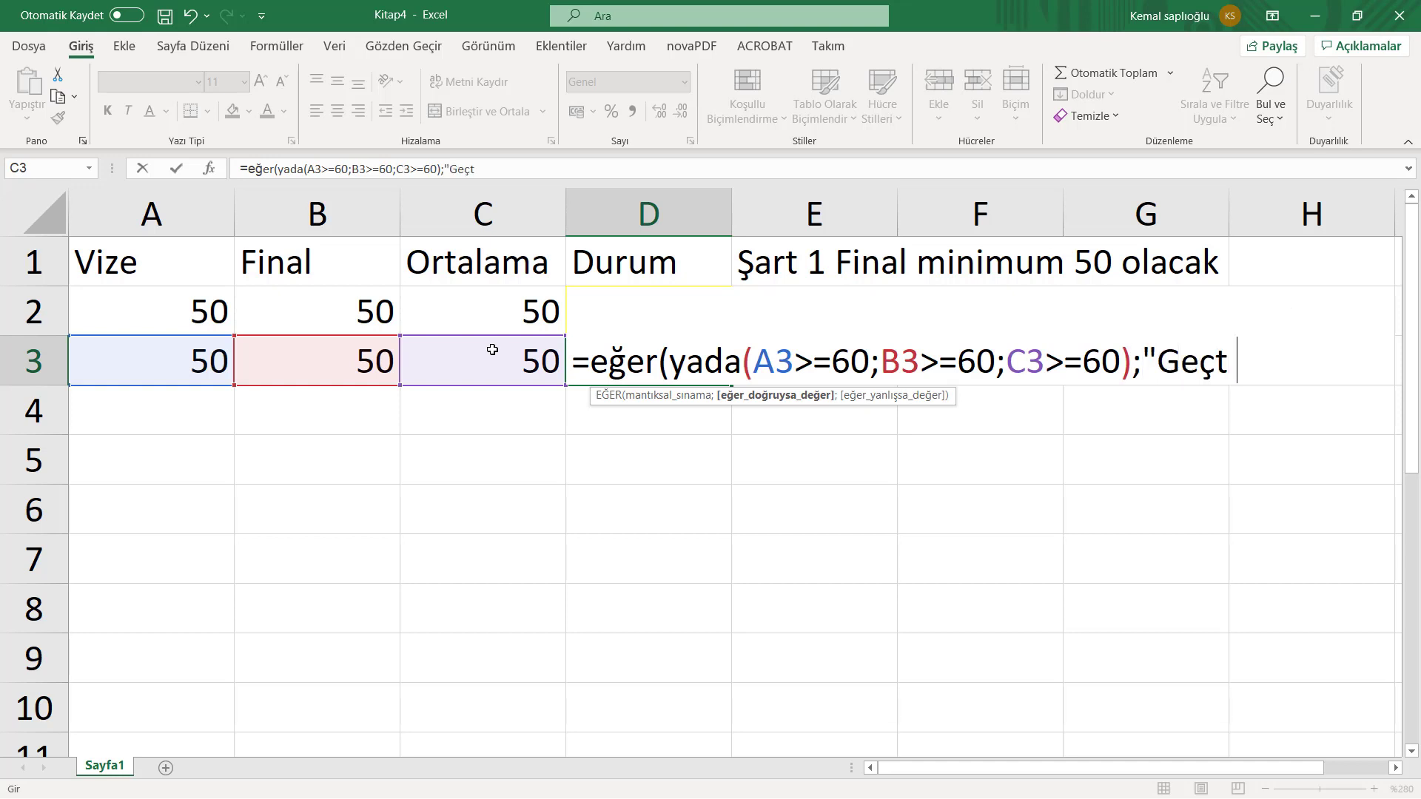
pyautogui.write('i"')
pyautogui.write(';')
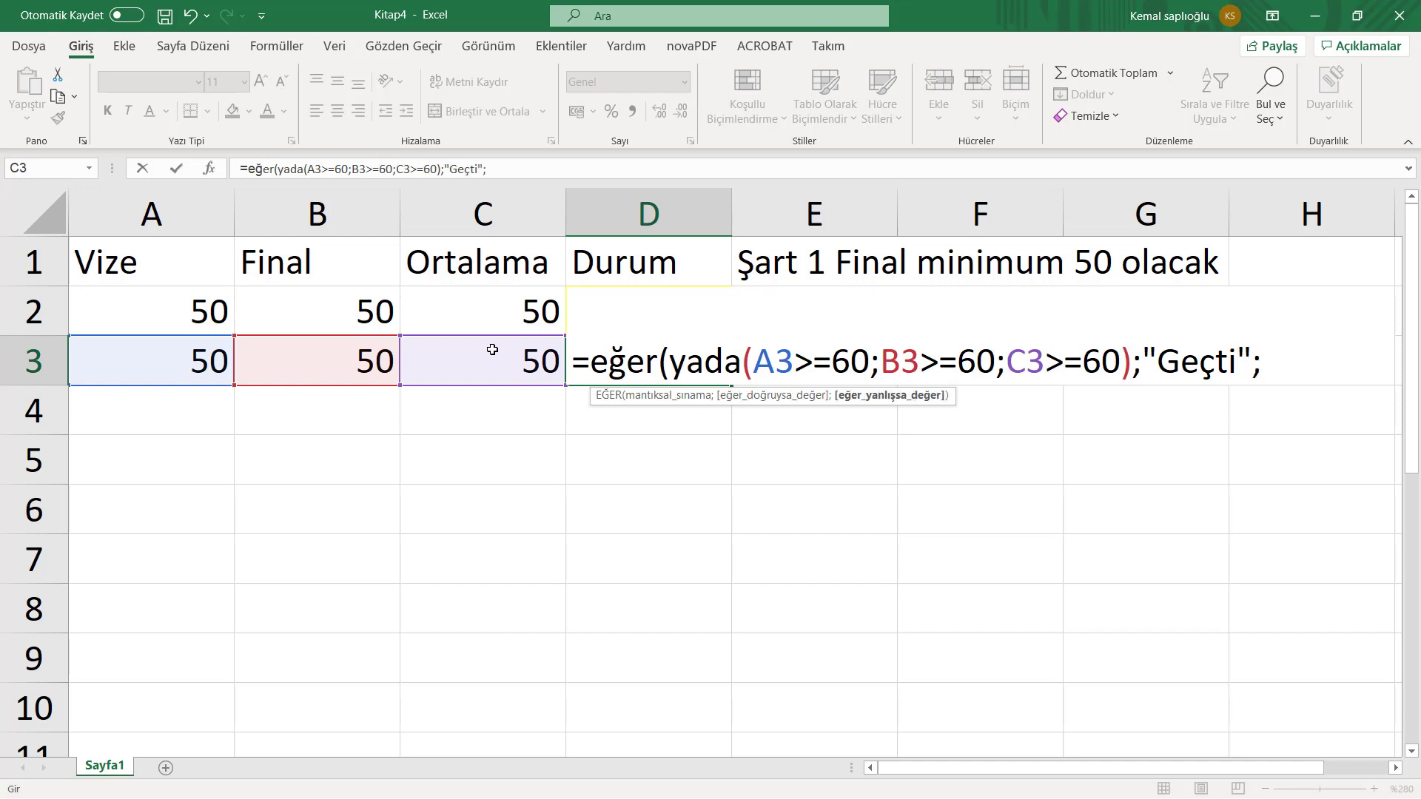
pyautogui.write('"K')
pyautogui.write('aldı"')
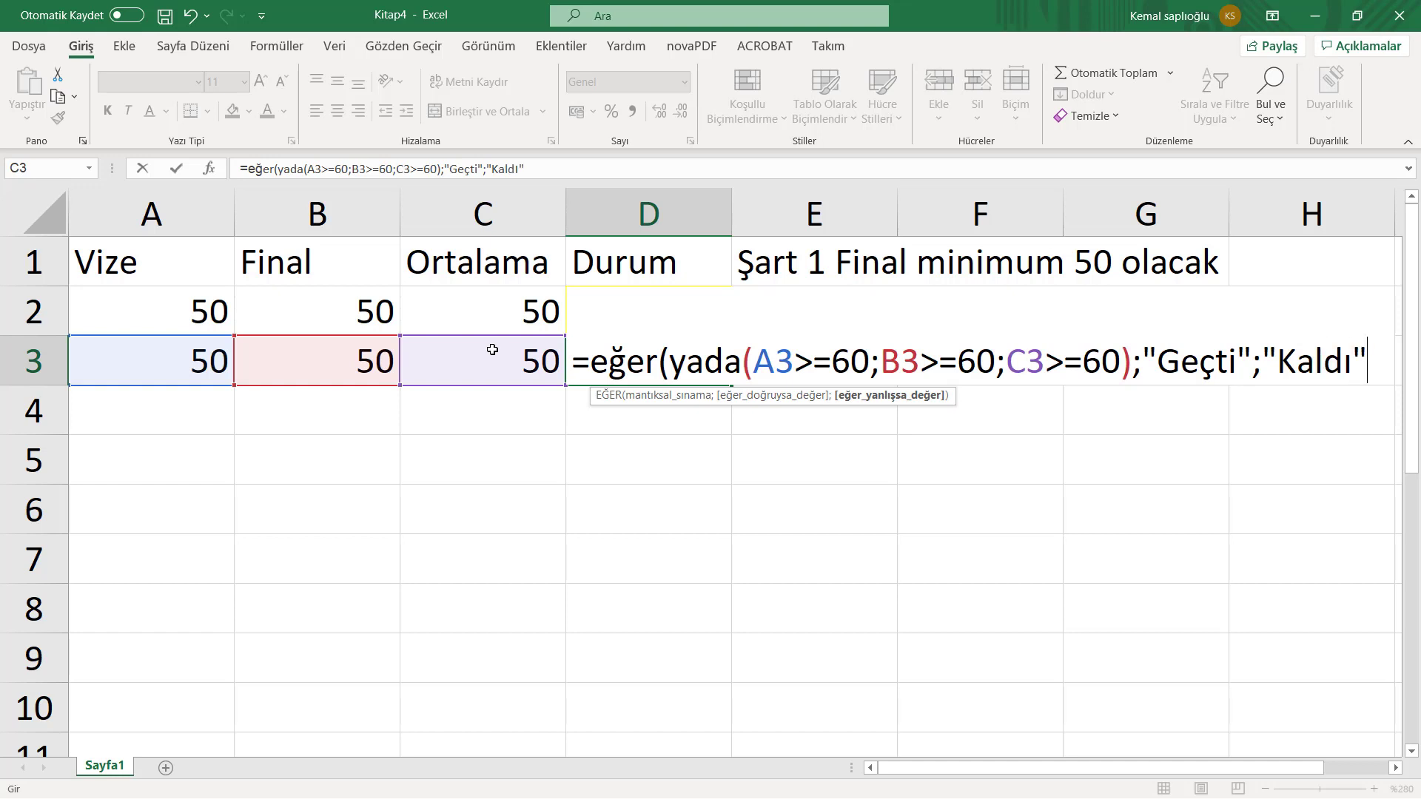
pyautogui.write(')')
# Commit the D3 OR formula and set the Vize score in A3 to 60.
pyautogui.press('Return')
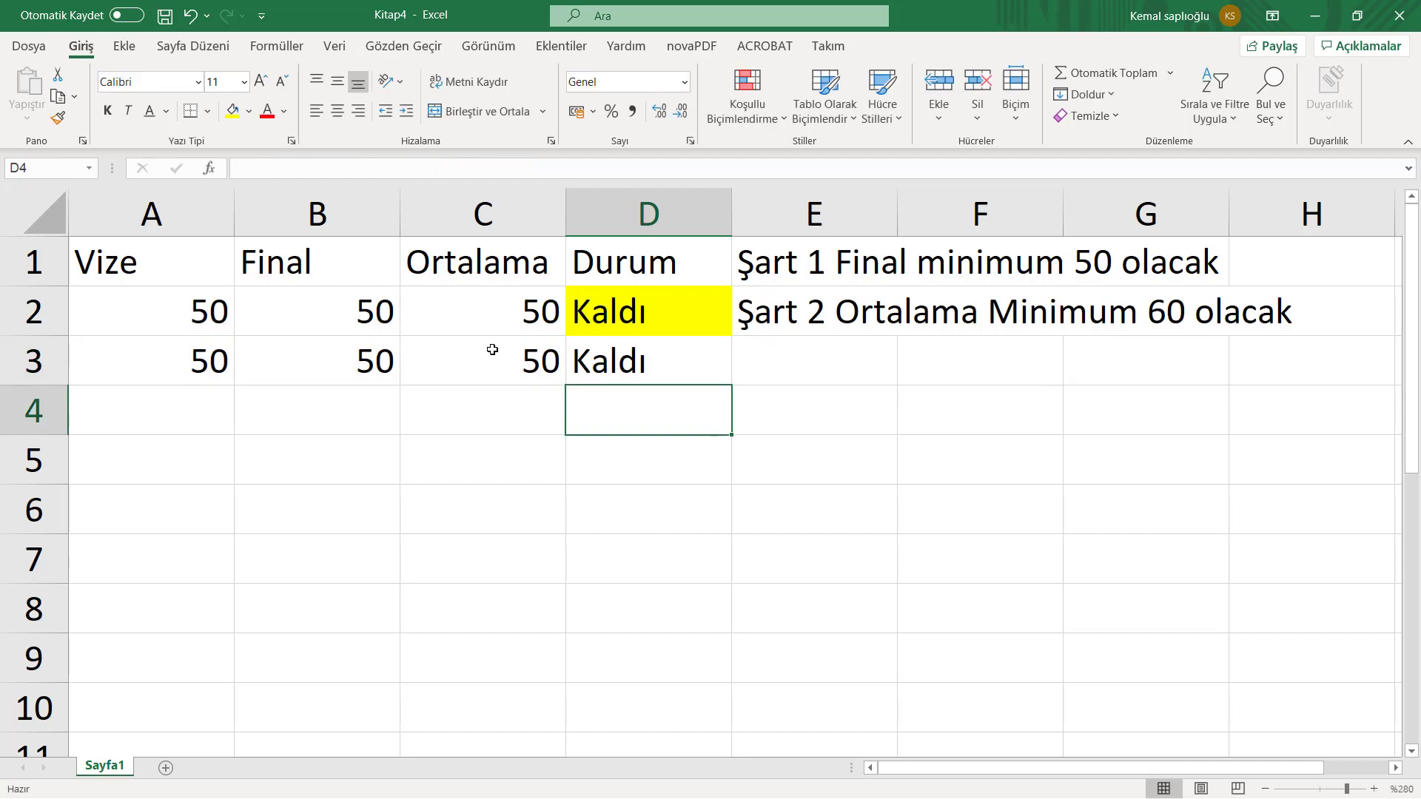
pyautogui.click(651, 347)
pyautogui.click(163, 370)
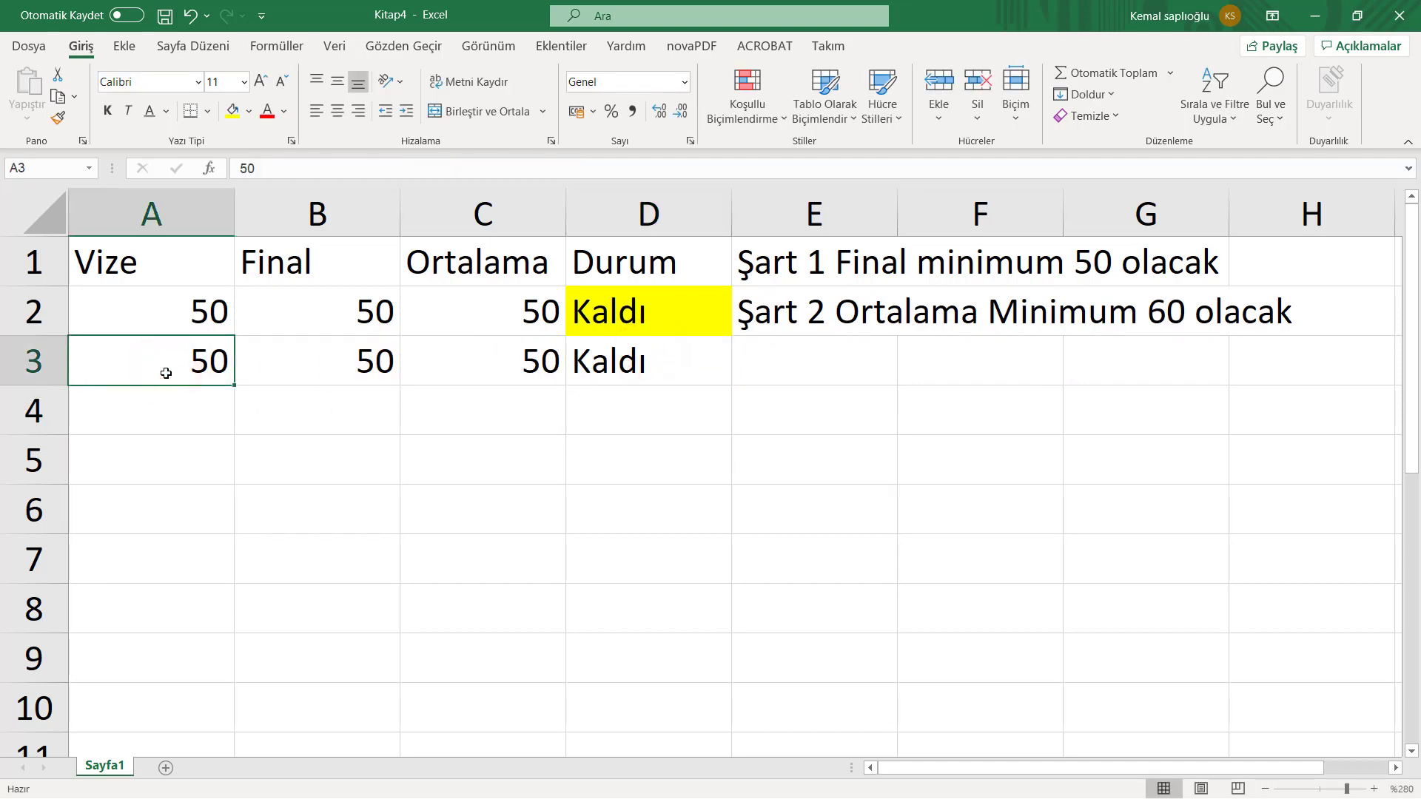
pyautogui.write('60')
pyautogui.press('Return')
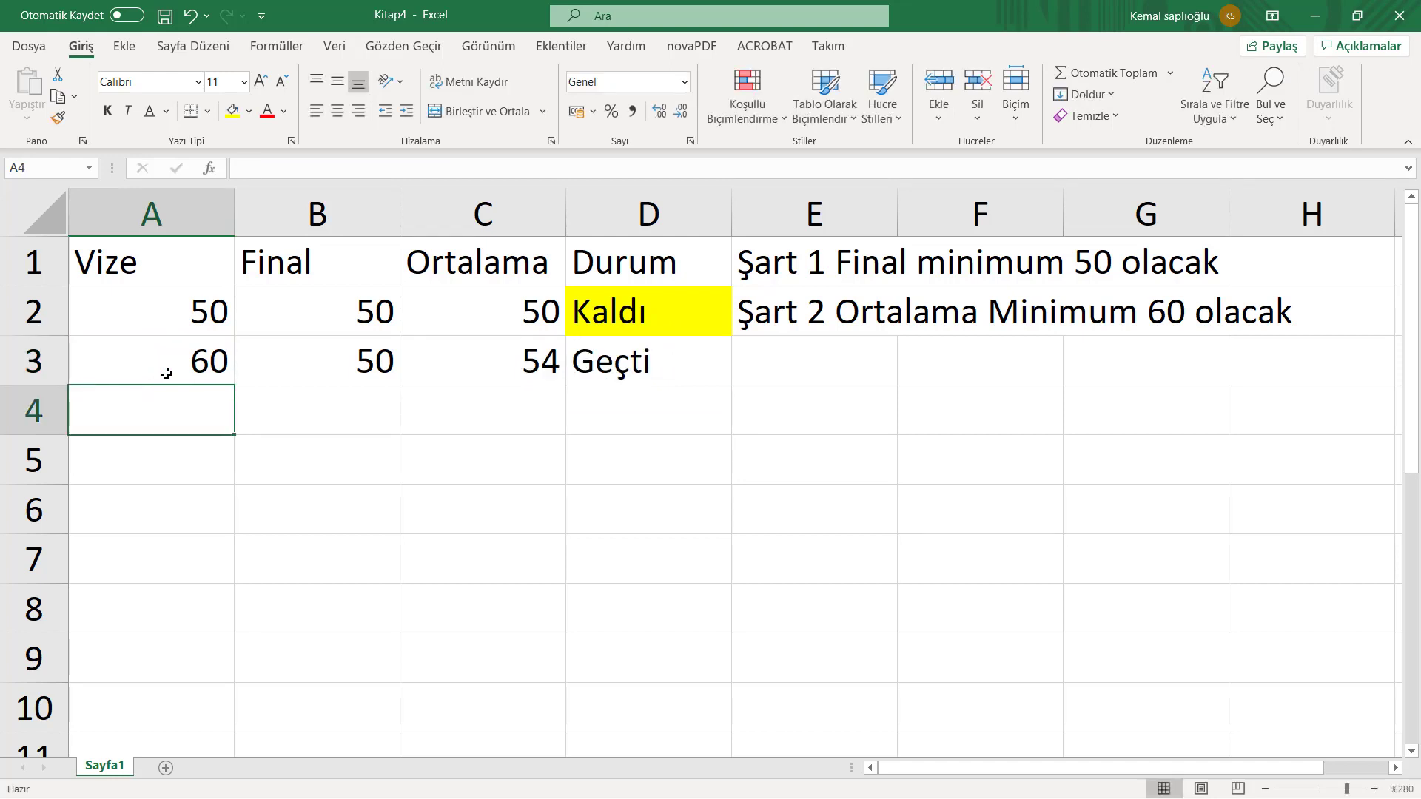
# Check the row 3 formulas: Ortalama 54 in C3 and Geçti in D3.
pyautogui.click(318, 363)
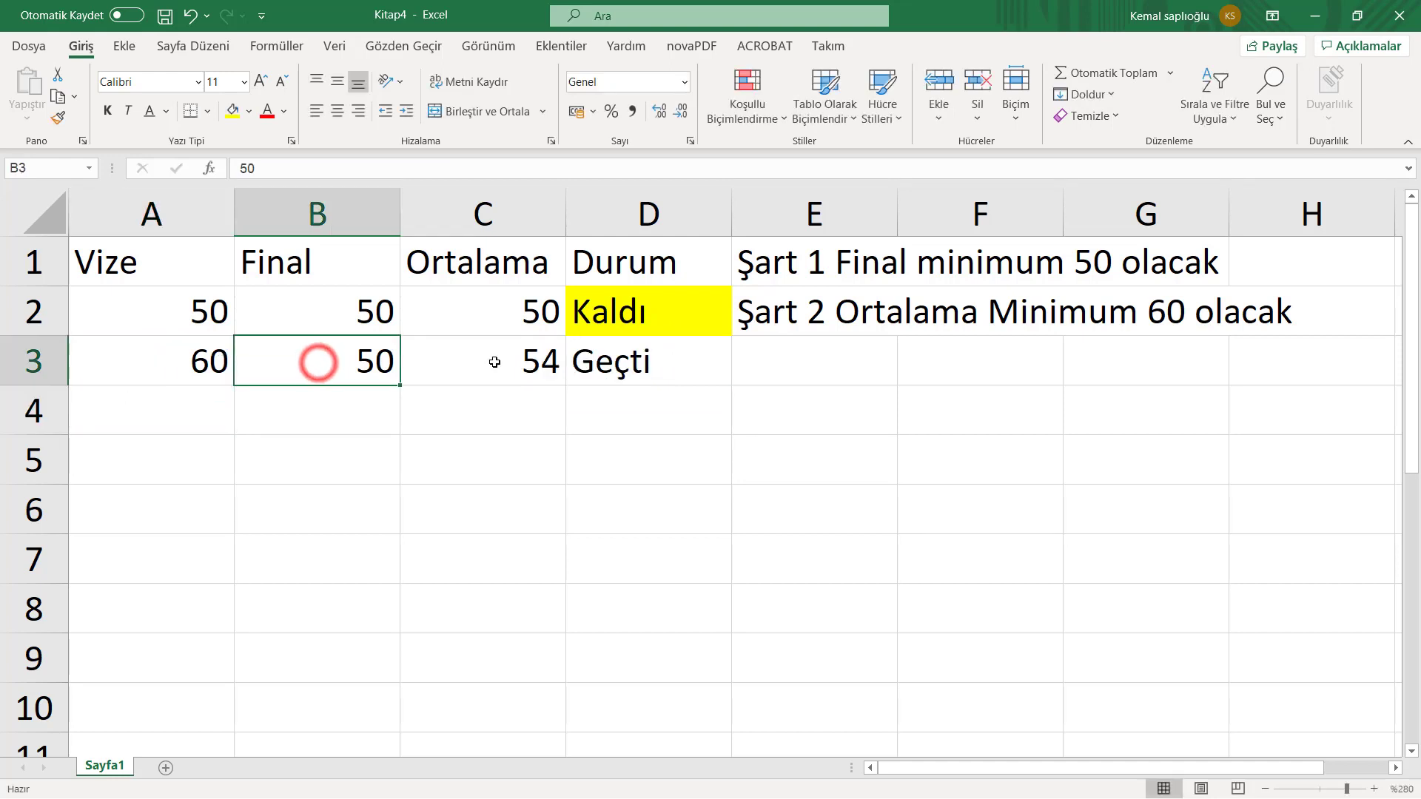
pyautogui.click(528, 370)
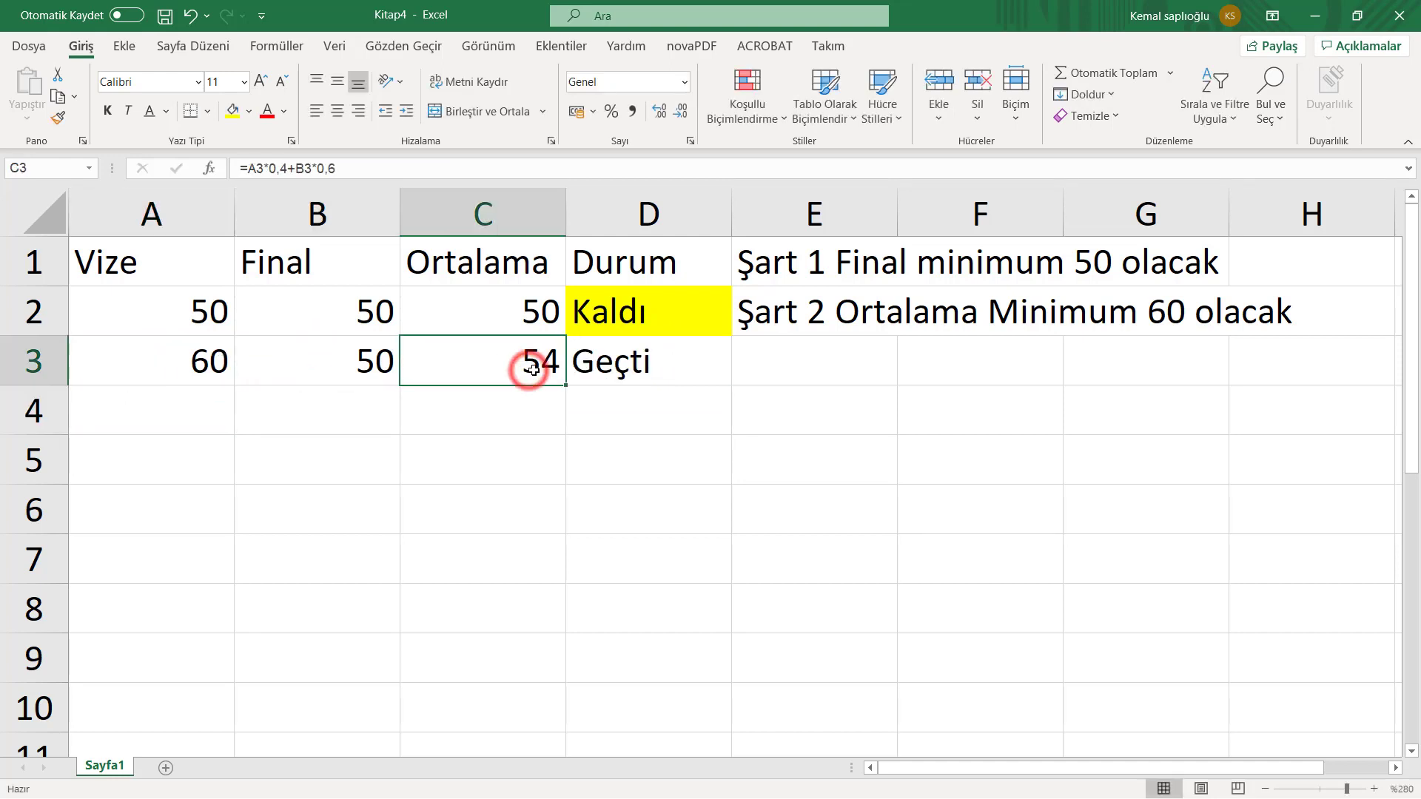
pyautogui.click(176, 361)
pyautogui.click(614, 353)
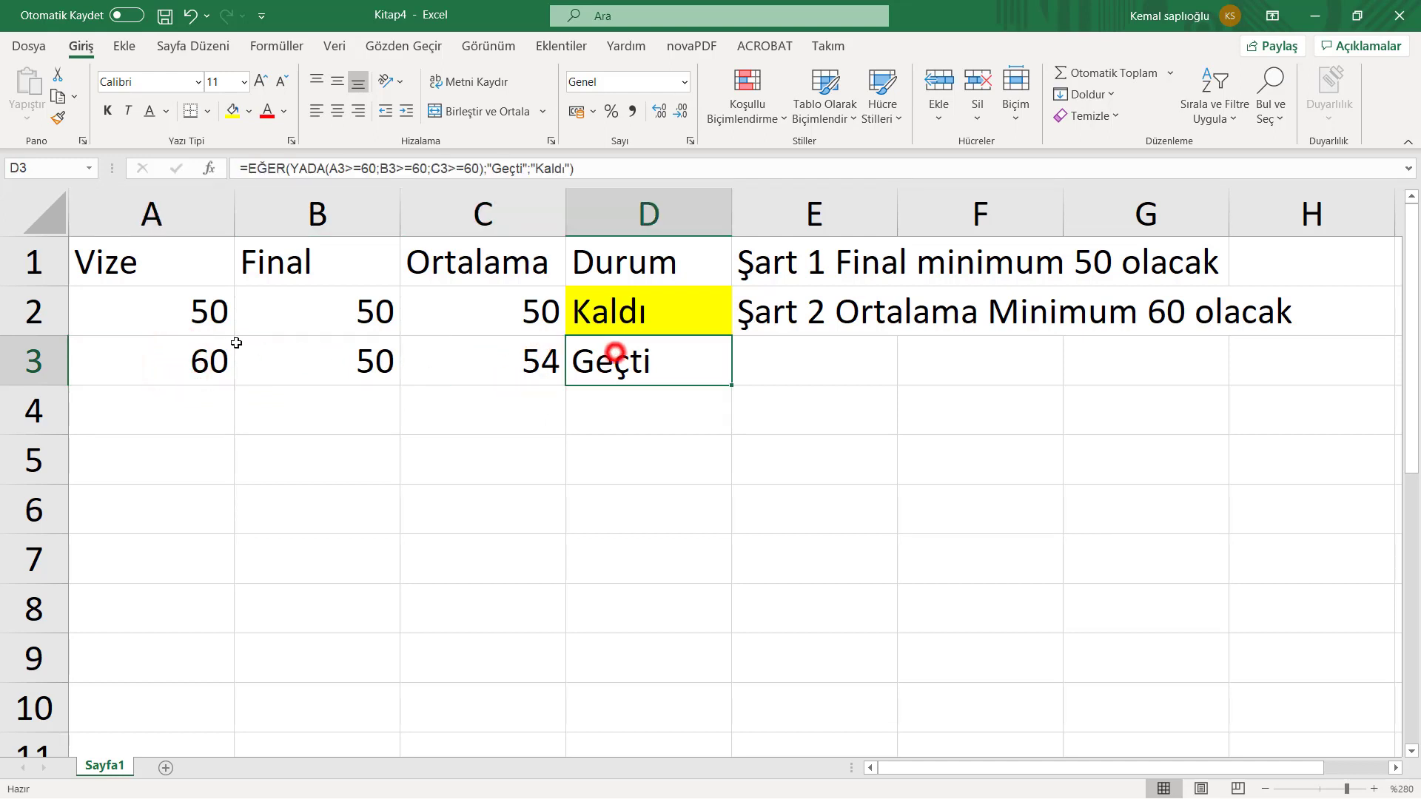
pyautogui.click(187, 353)
pyautogui.click(552, 370)
pyautogui.moveTo(189, 360); pyautogui.dragTo(636, 363)
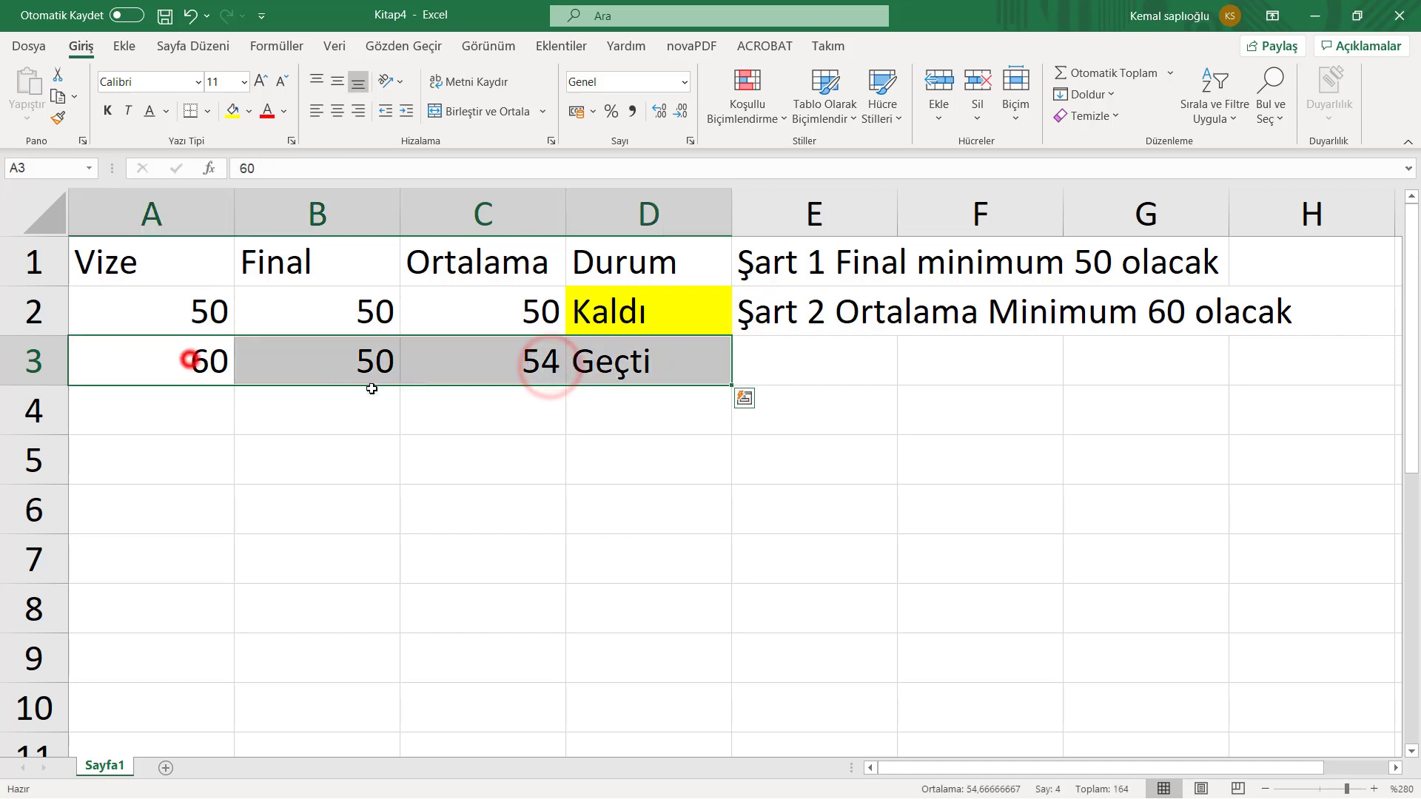
pyautogui.click(178, 366)
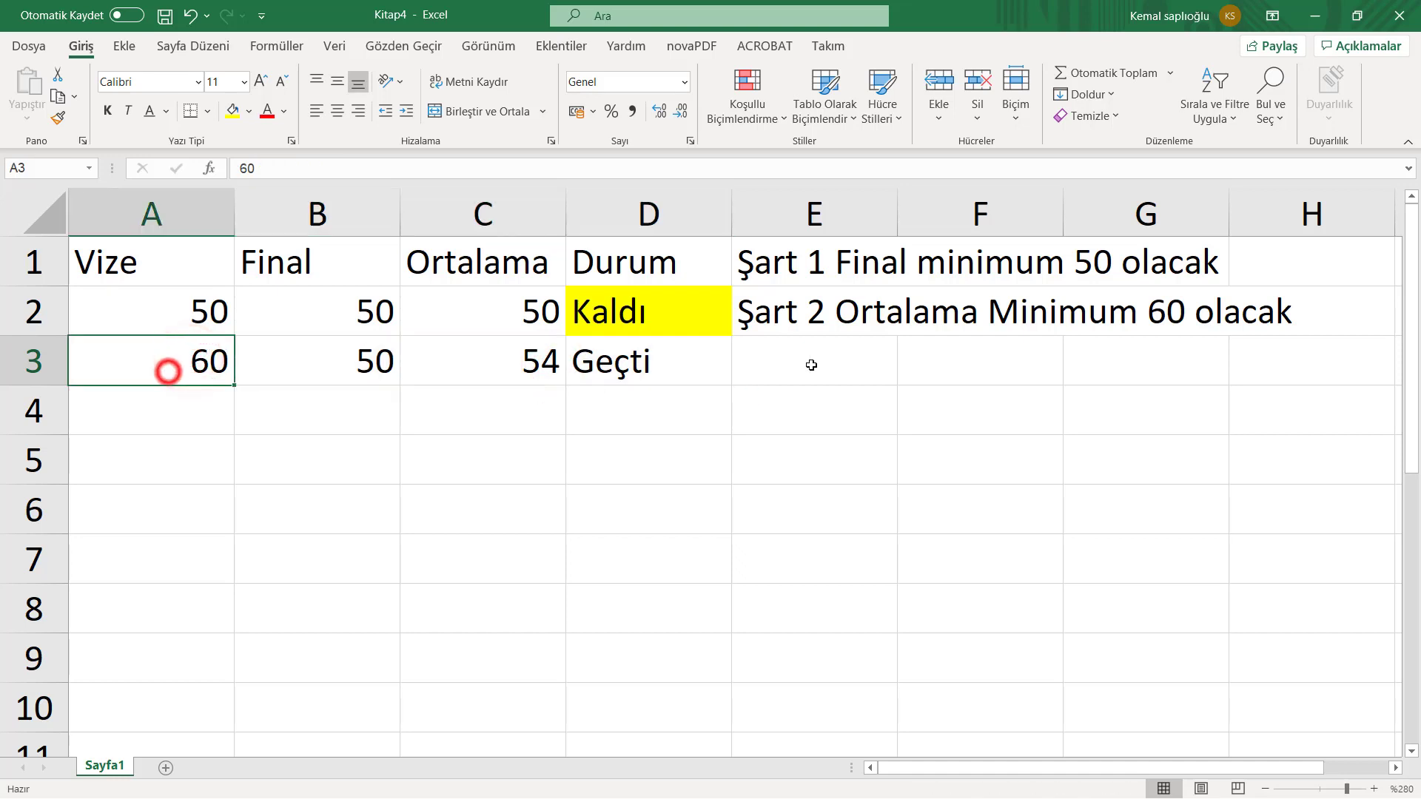
# Enter the note '3 nottan biri 60 üzeri olsun' in E3.
pyautogui.click(765, 360)
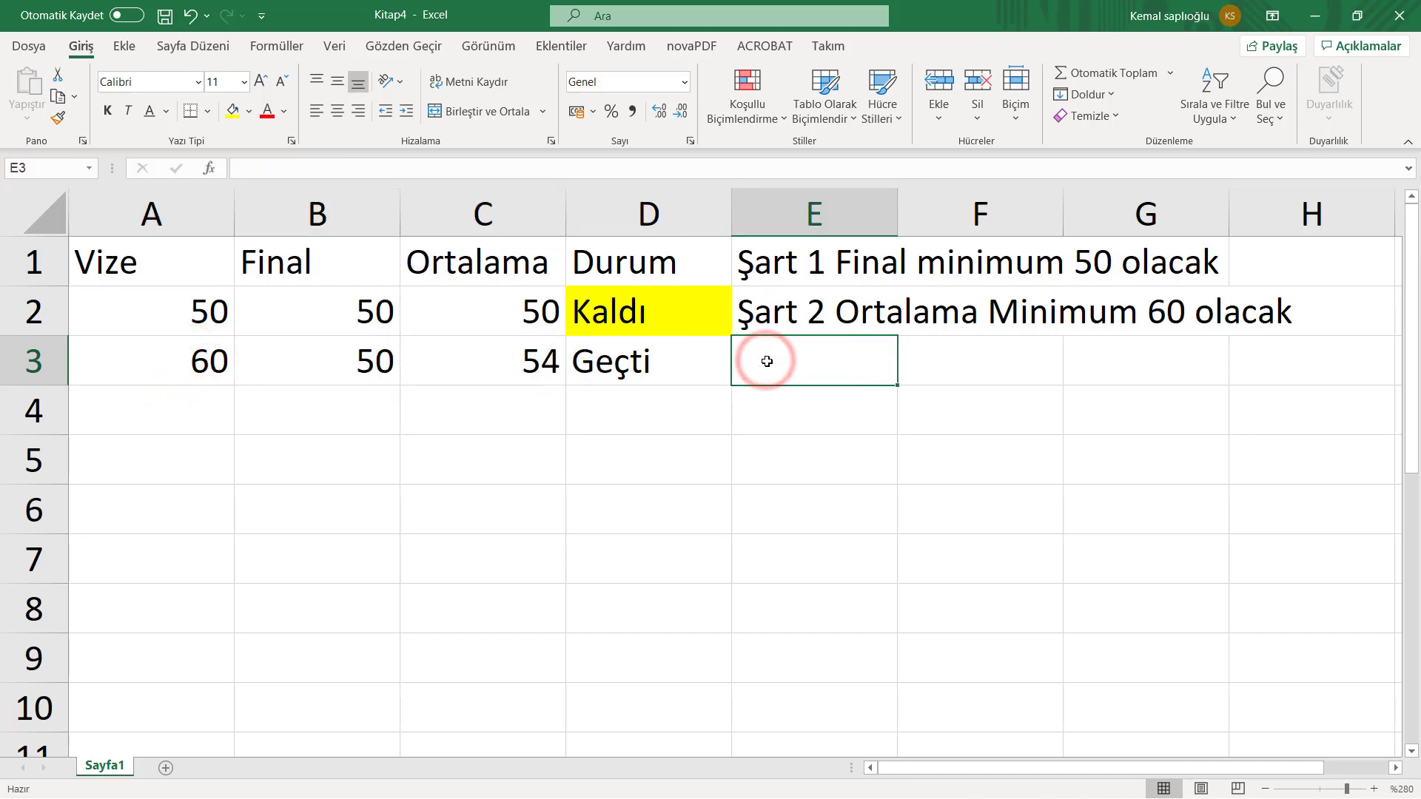
pyautogui.write('3')
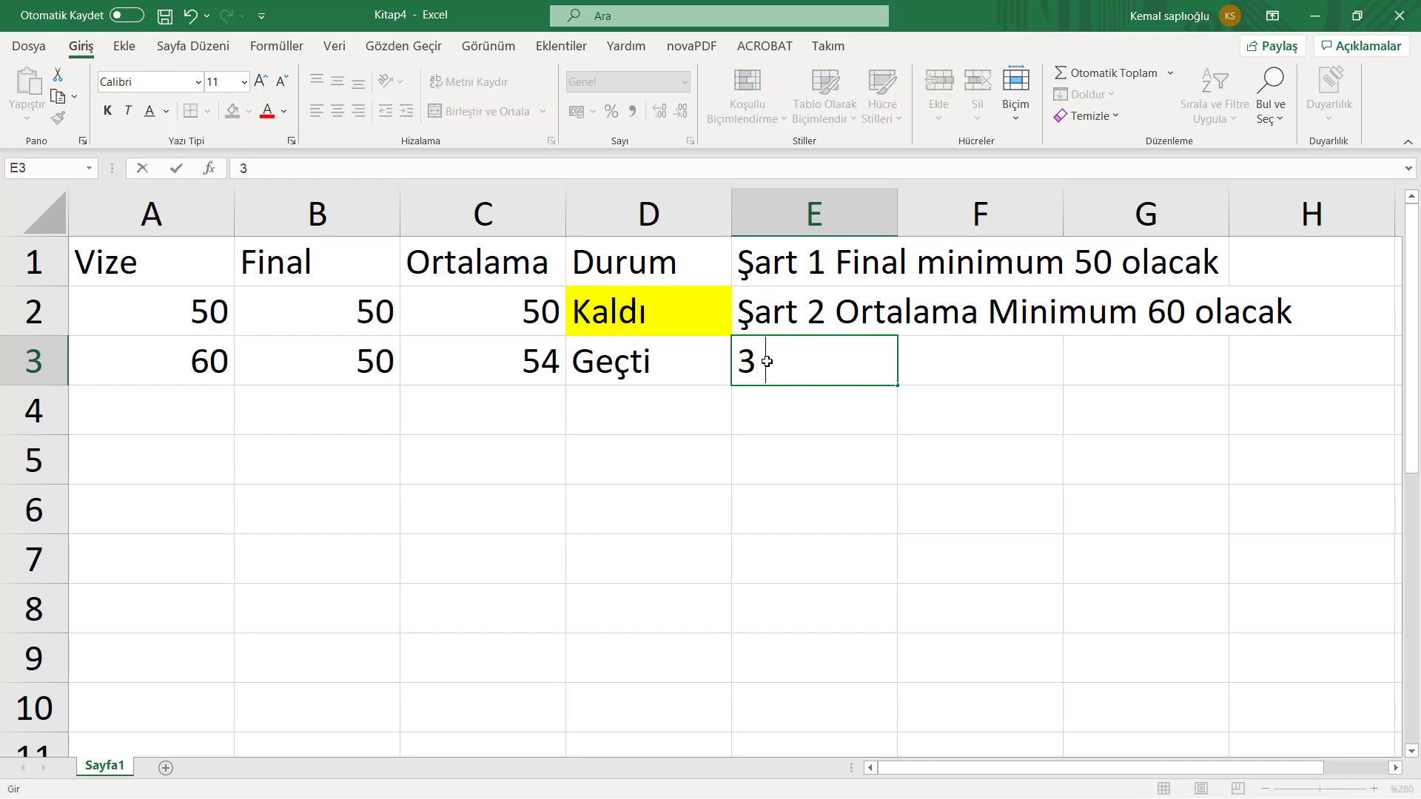
pyautogui.write(' nottam')
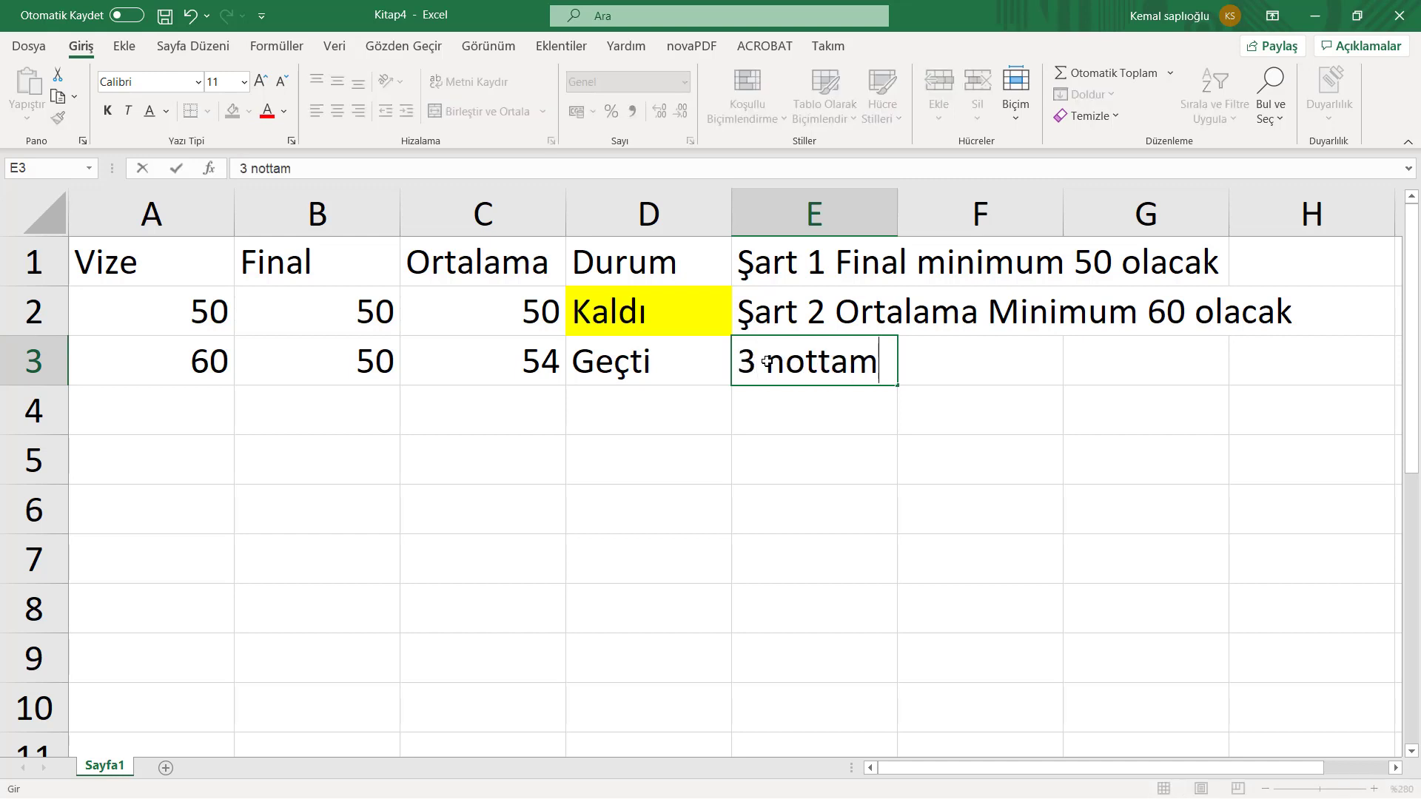
pyautogui.press('BackSpace')
pyautogui.write('n biri ')
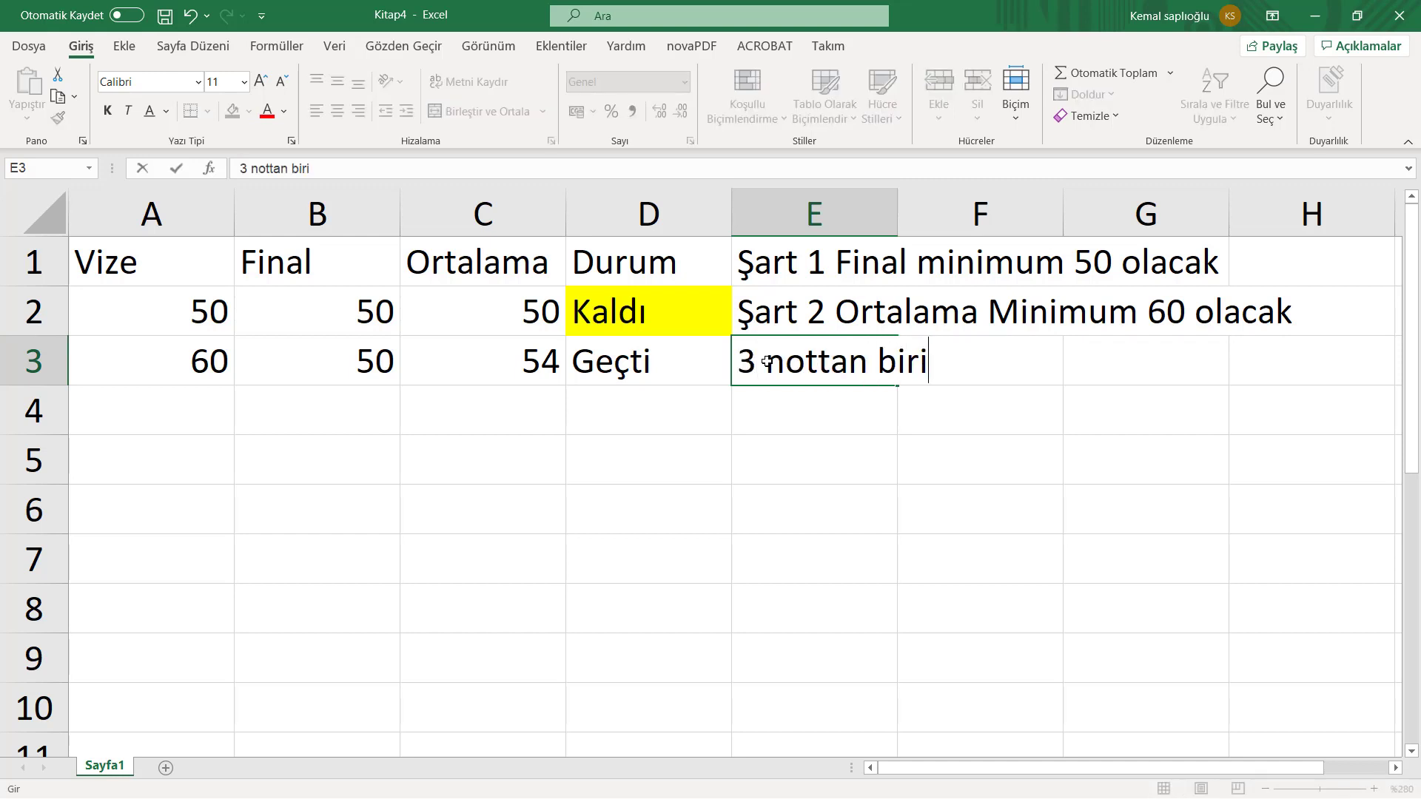
pyautogui.write('60 üz')
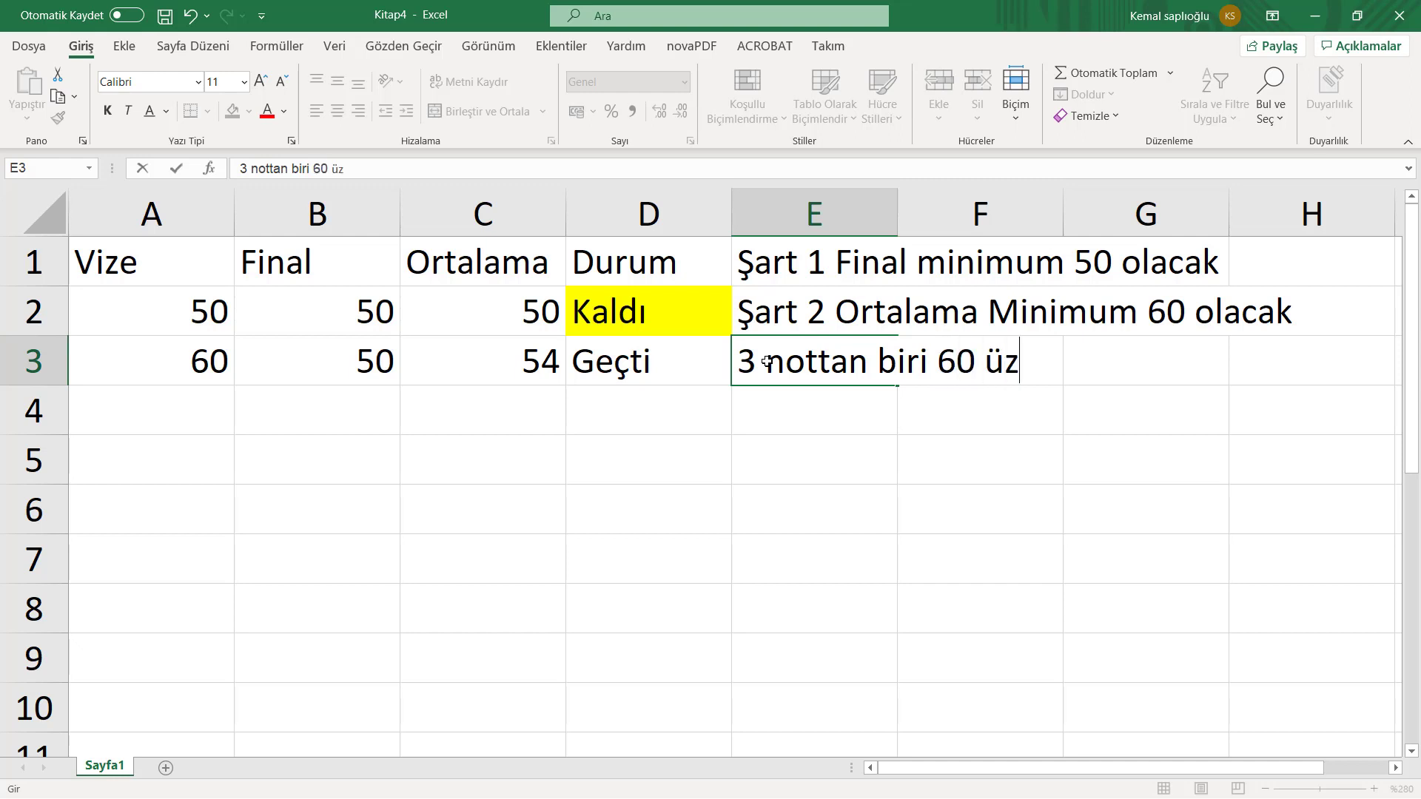
pyautogui.write('eri olsu')
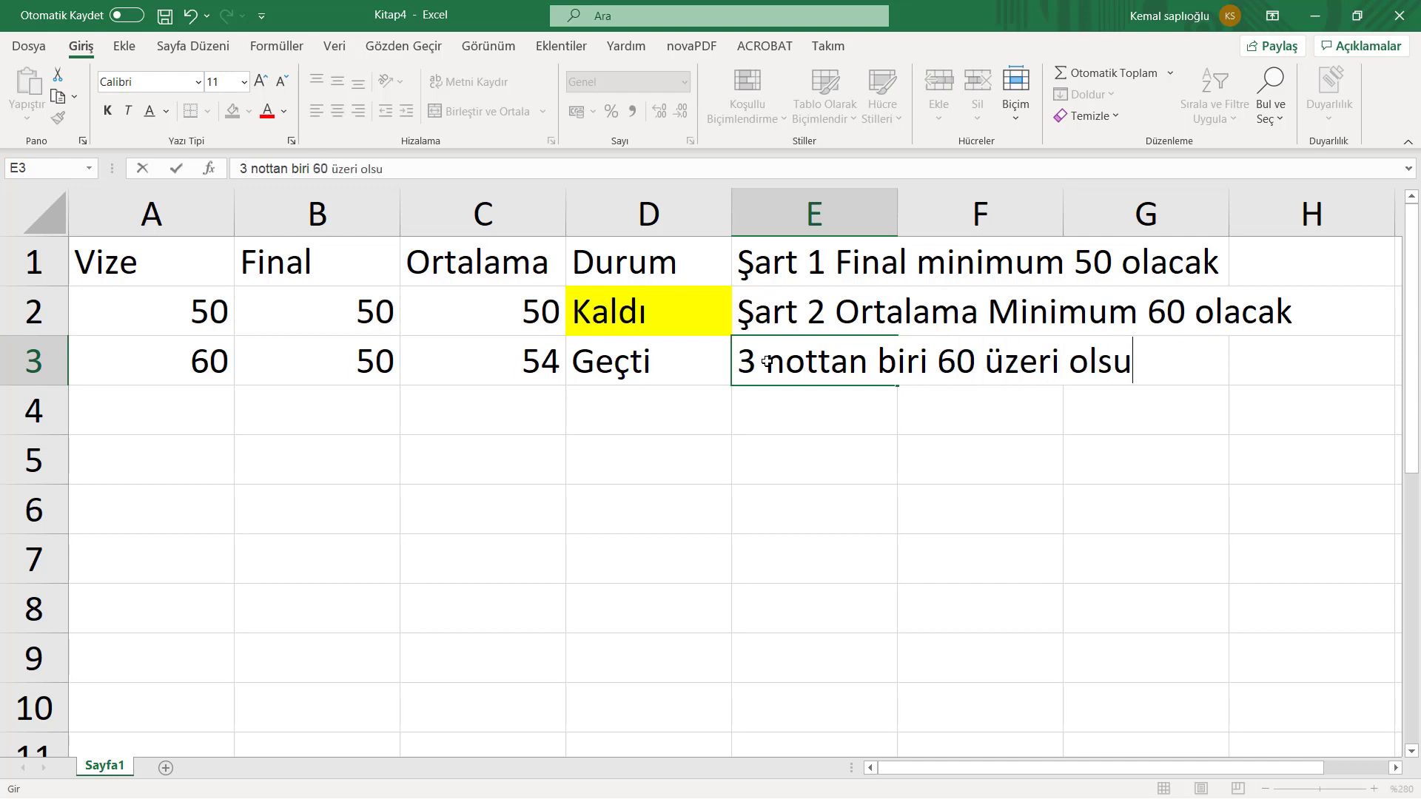
pyautogui.write('n')
pyautogui.press('Return')
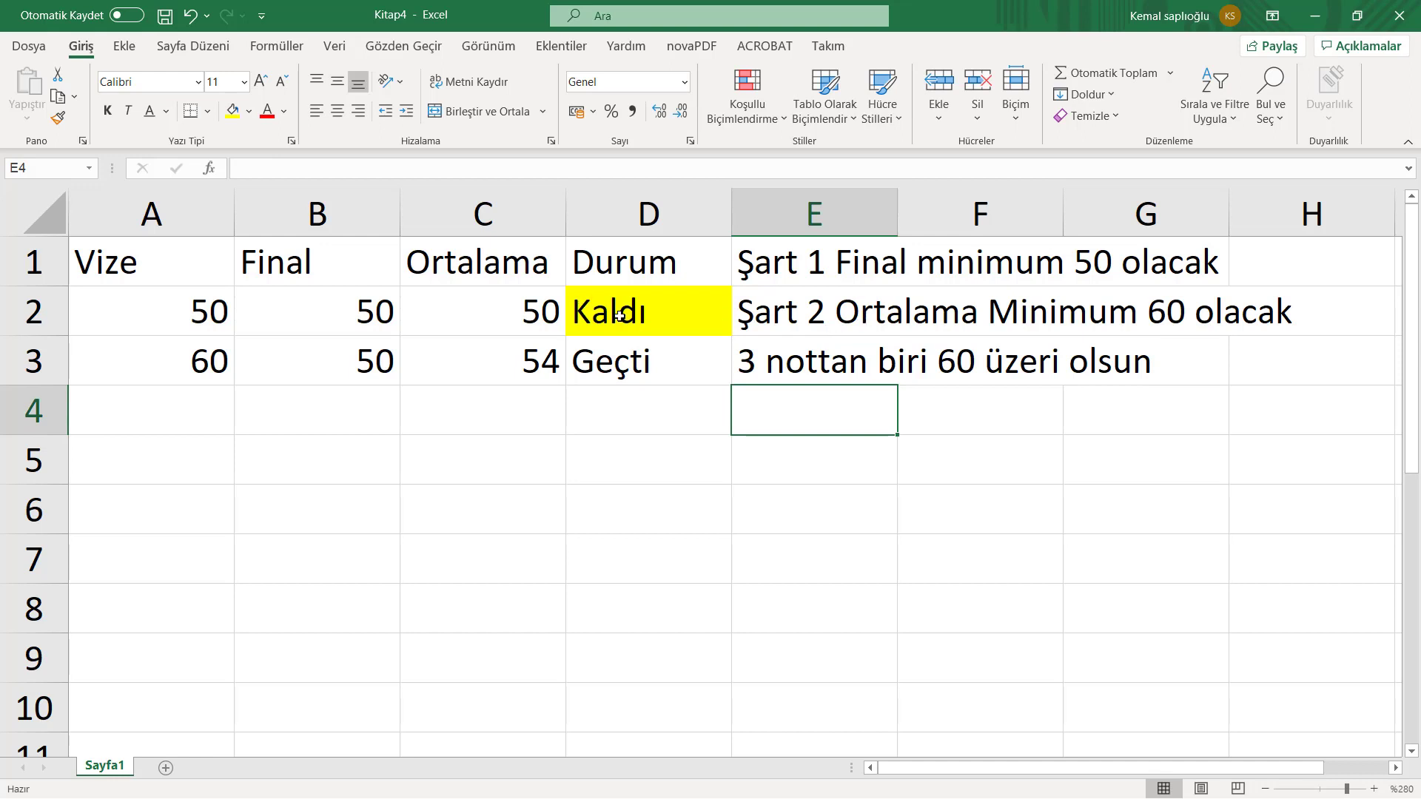
pyautogui.click(620, 316)
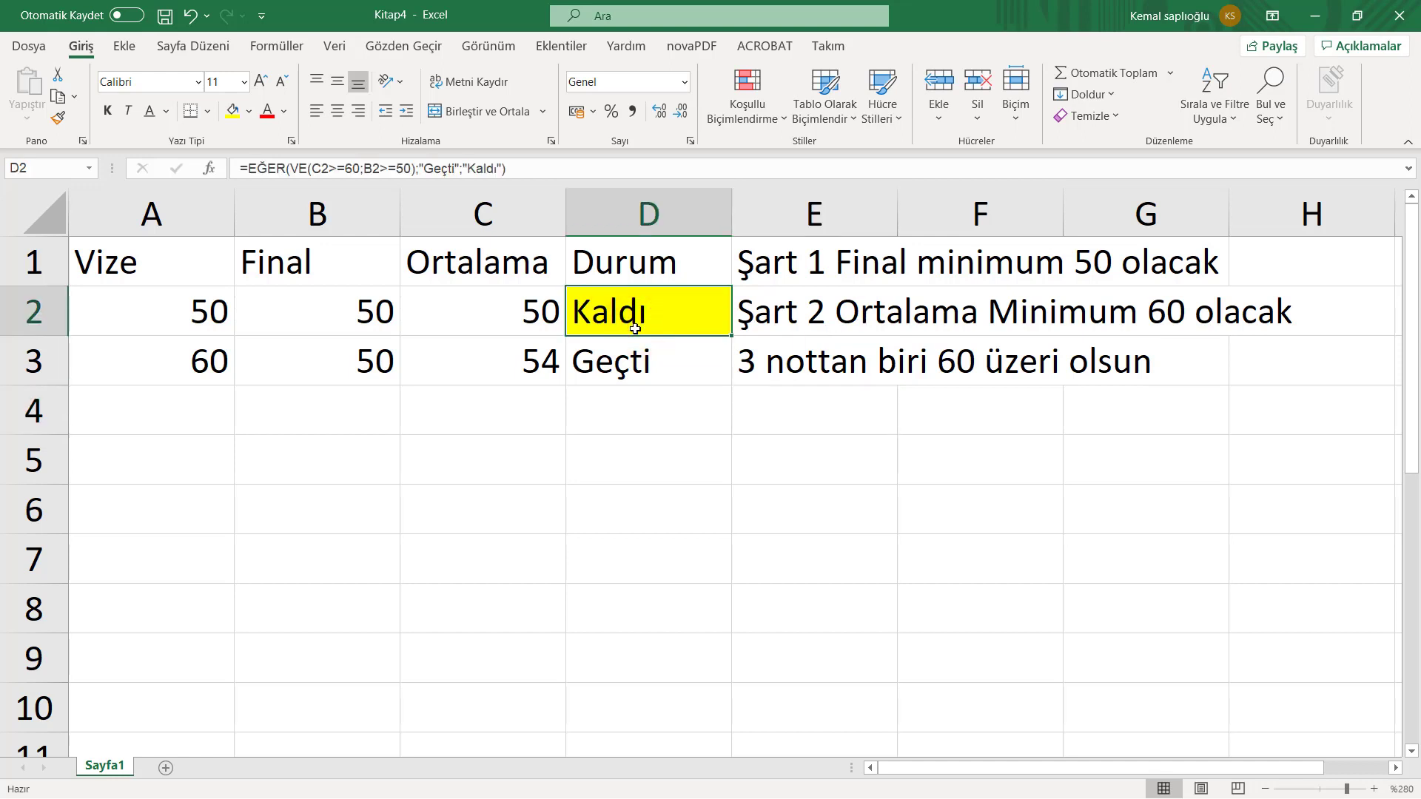
pyautogui.doubleClick(635, 329)
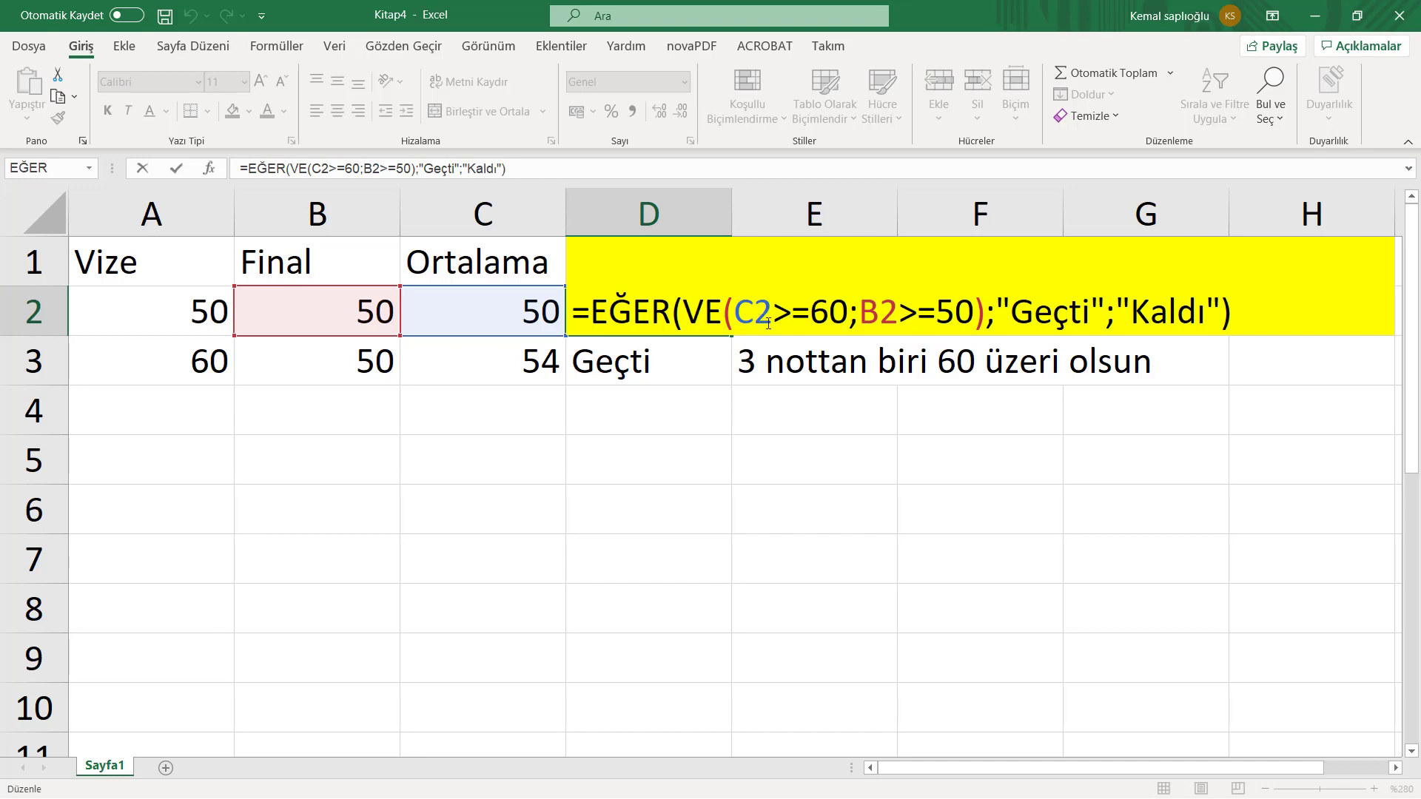
pyautogui.press('Return')
pyautogui.click(629, 373)
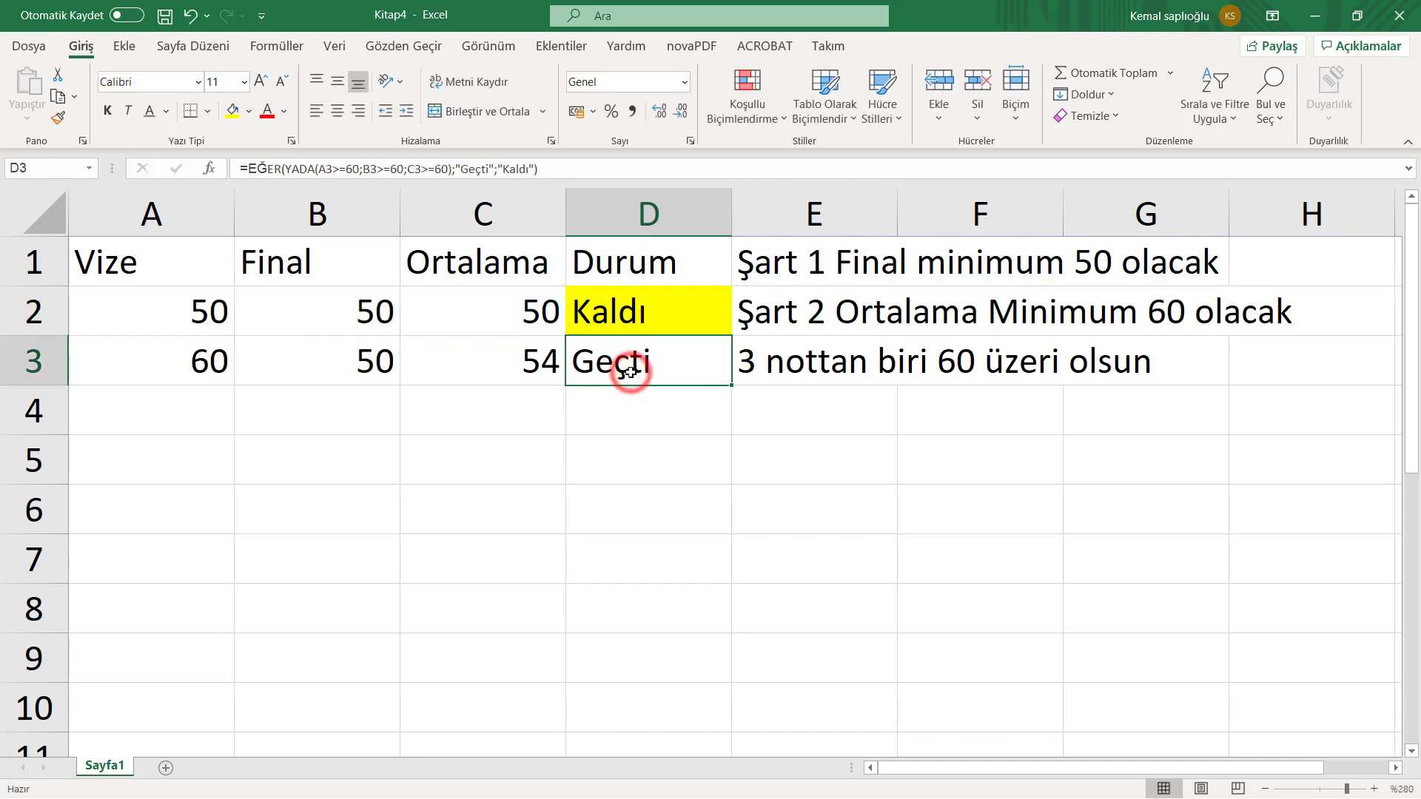
pyautogui.doubleClick(629, 372)
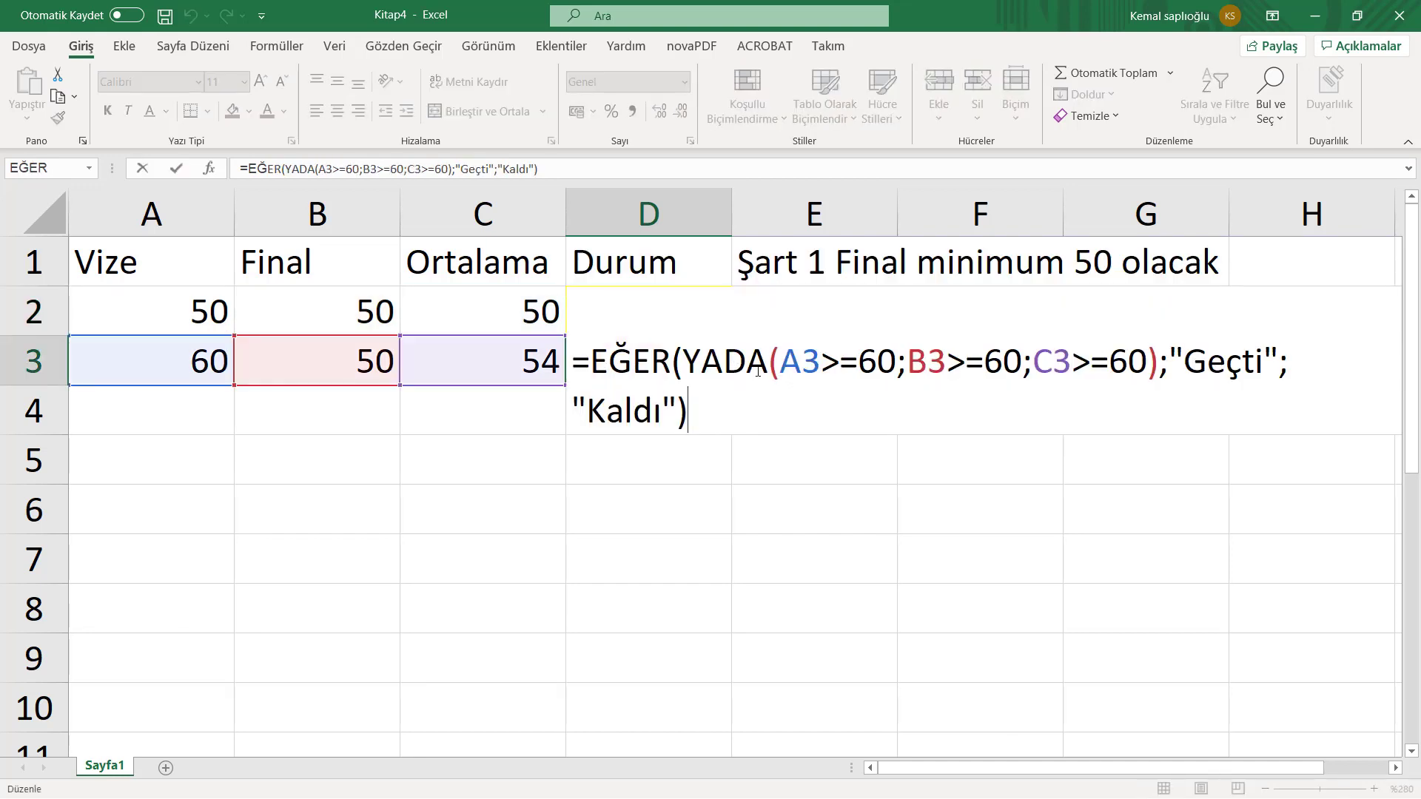
pyautogui.click(637, 476)
pyautogui.click(627, 468)
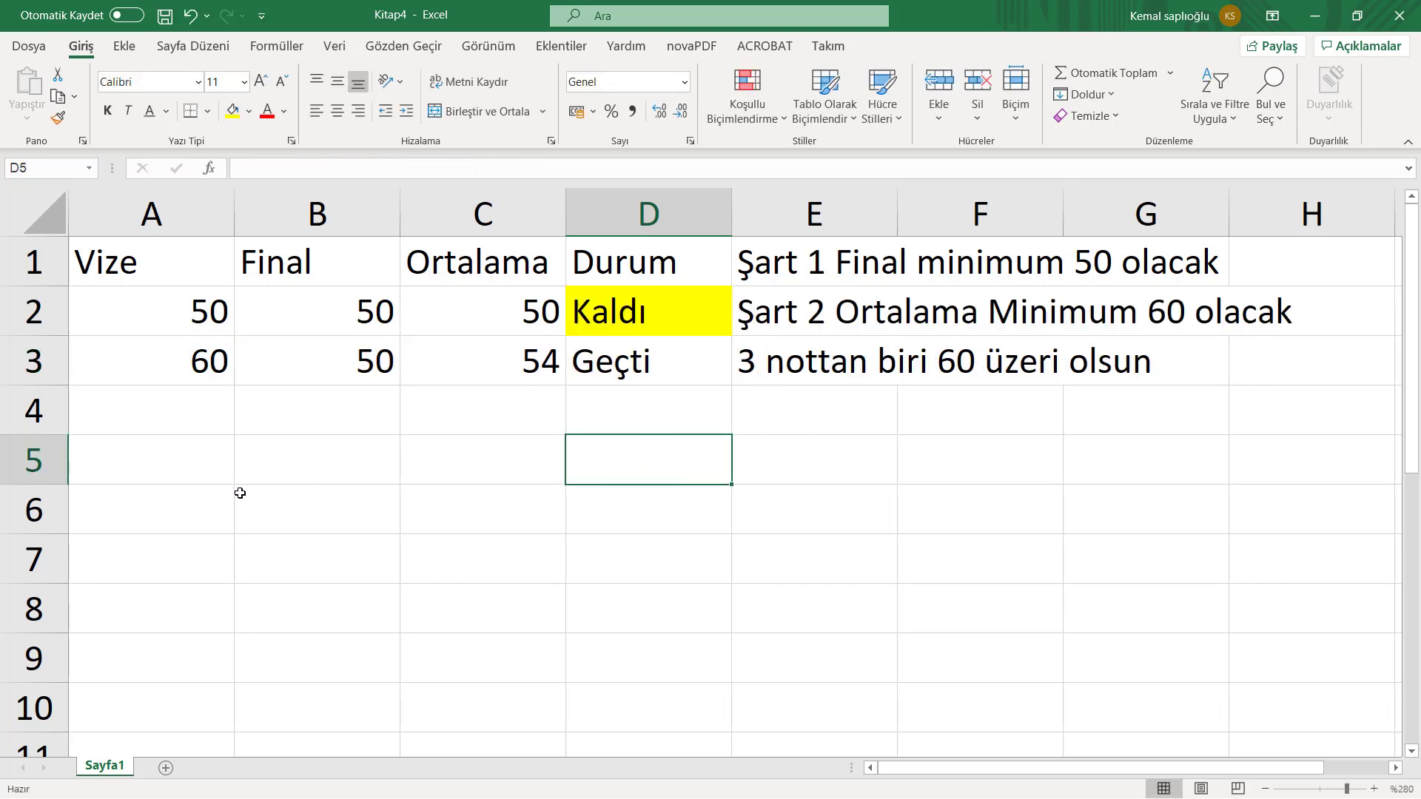
# Enter the score 60 in cell A6, starting a new row below the table.
pyautogui.click(202, 496)
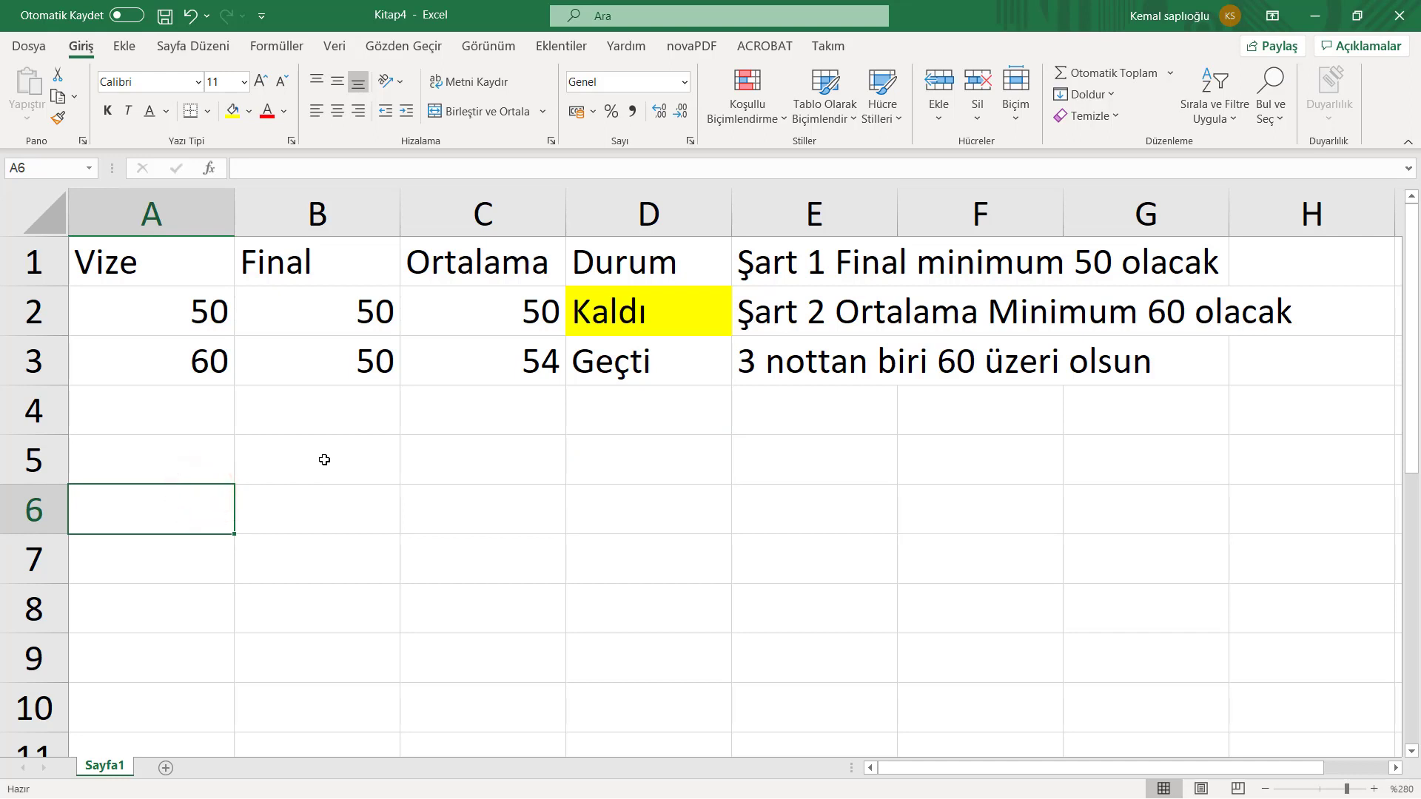
pyautogui.write('60')
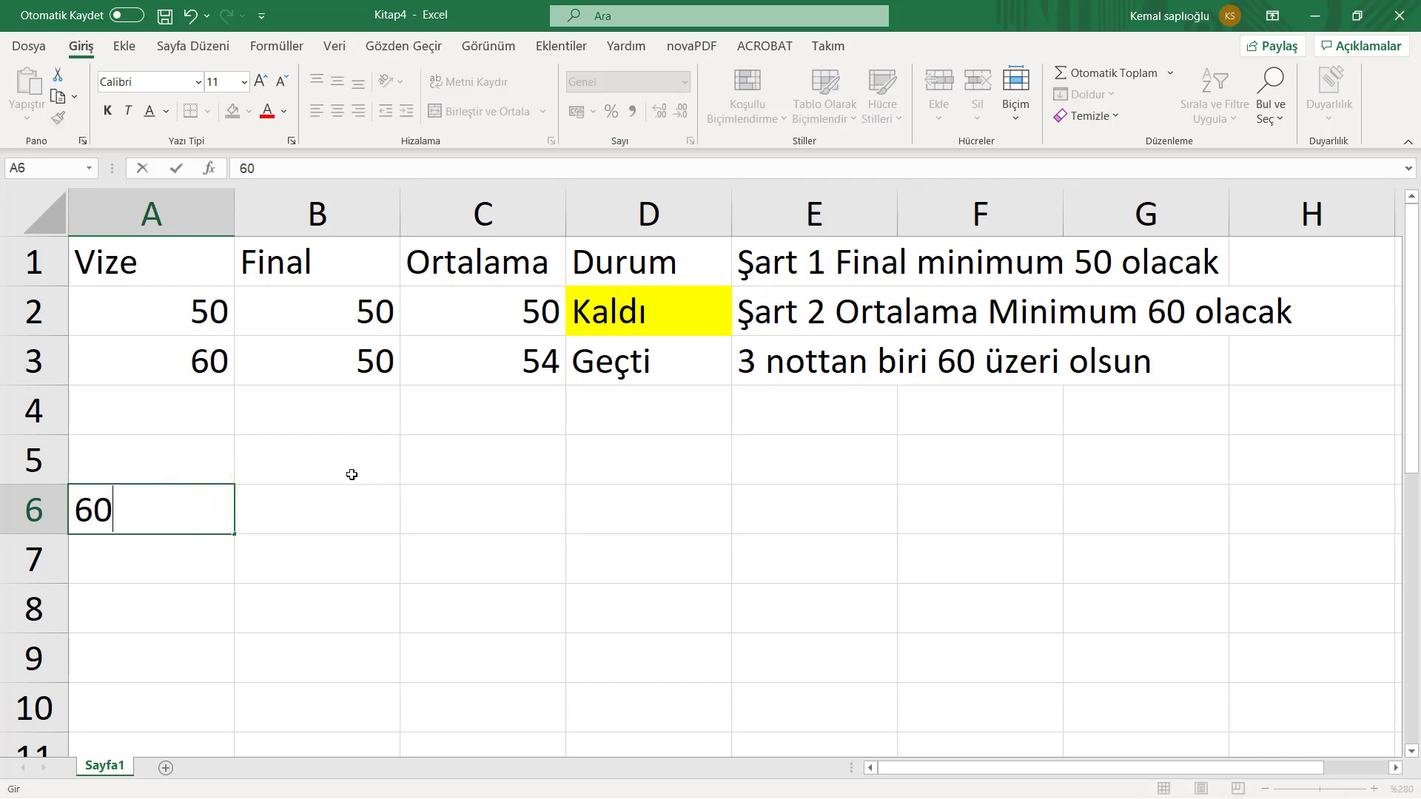
pyautogui.click(491, 520)
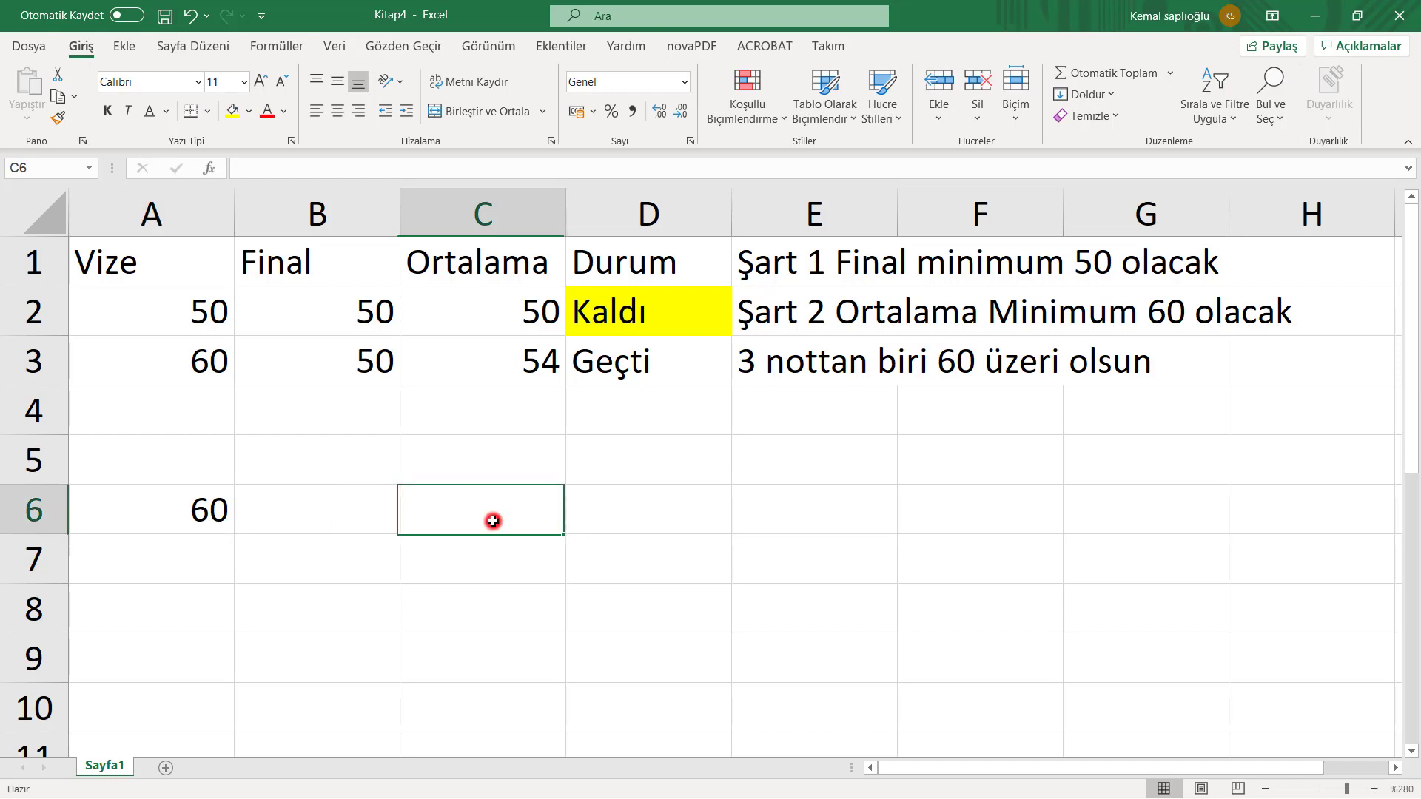
pyautogui.click(600, 500)
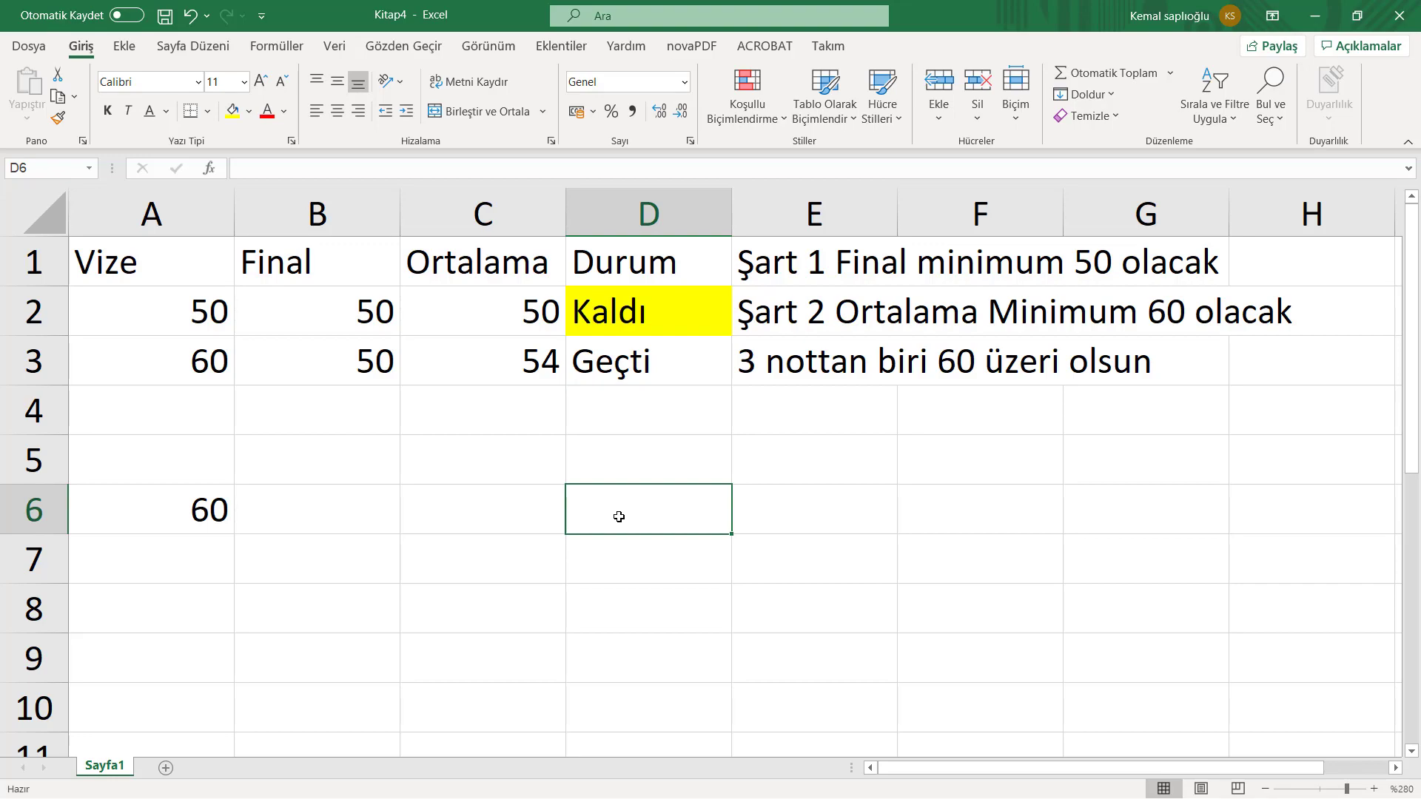
# Start an =EĞER formula in D6 by searching 'eğer' in Insert Function and opening its arguments.
pyautogui.write('=')
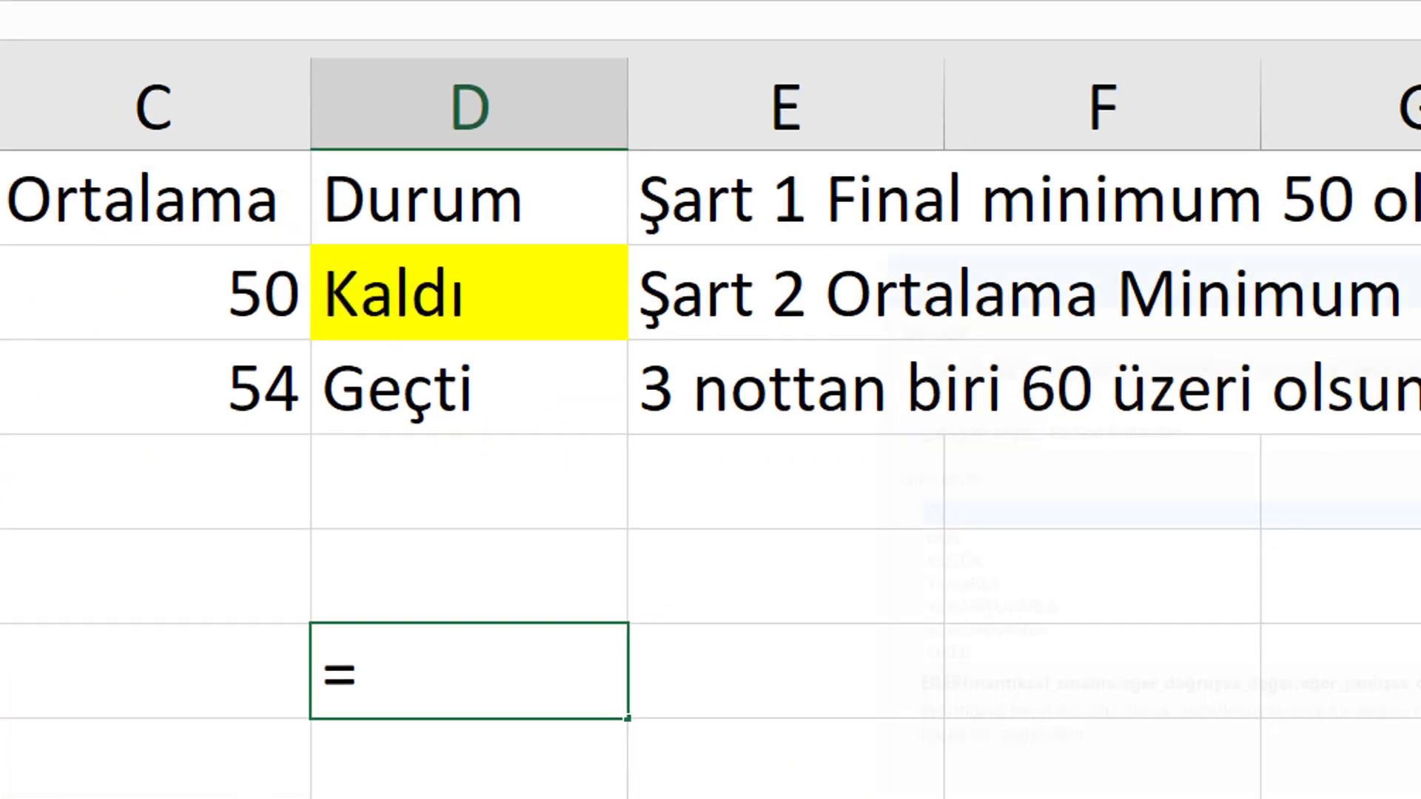
pyautogui.hotkey('shift', 'F3')
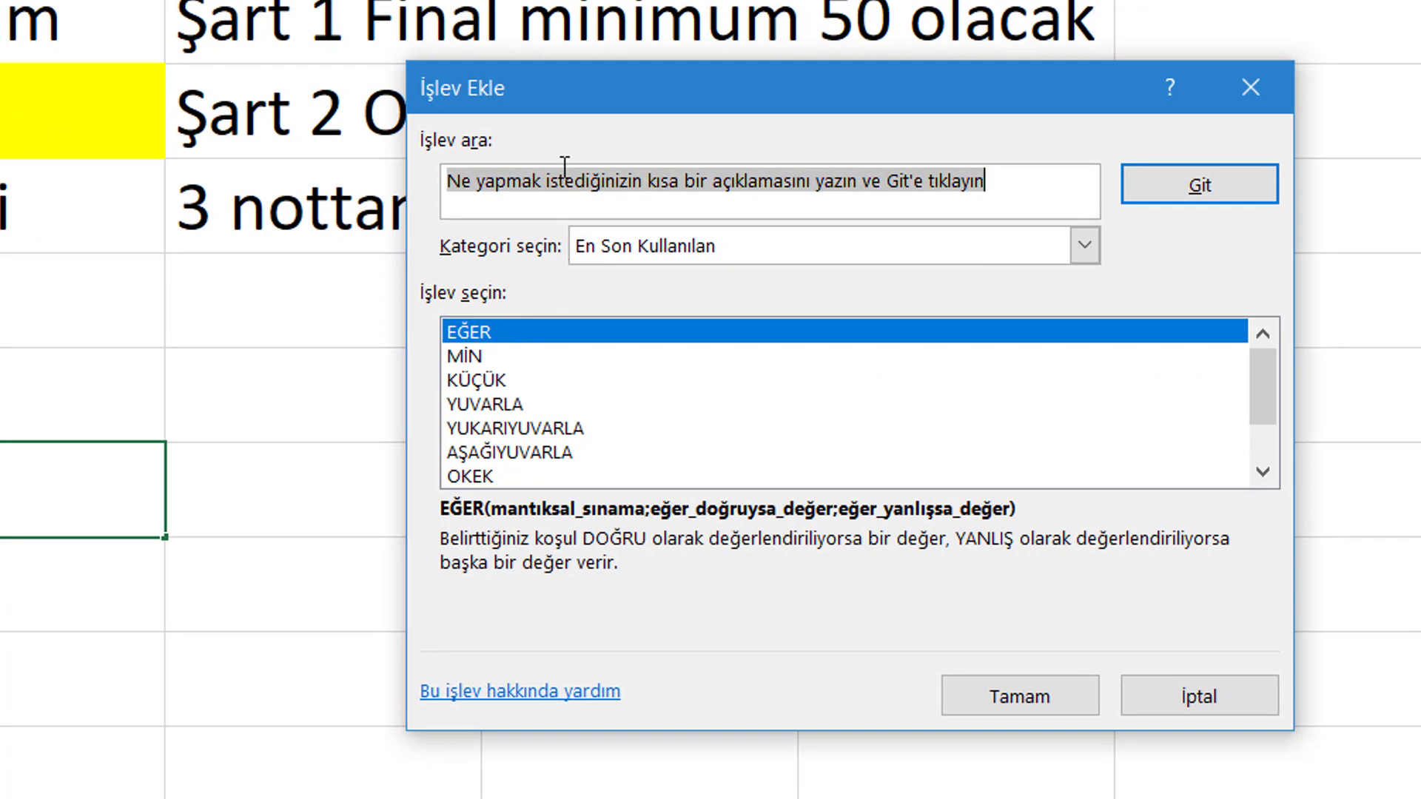
pyautogui.write('eğer')
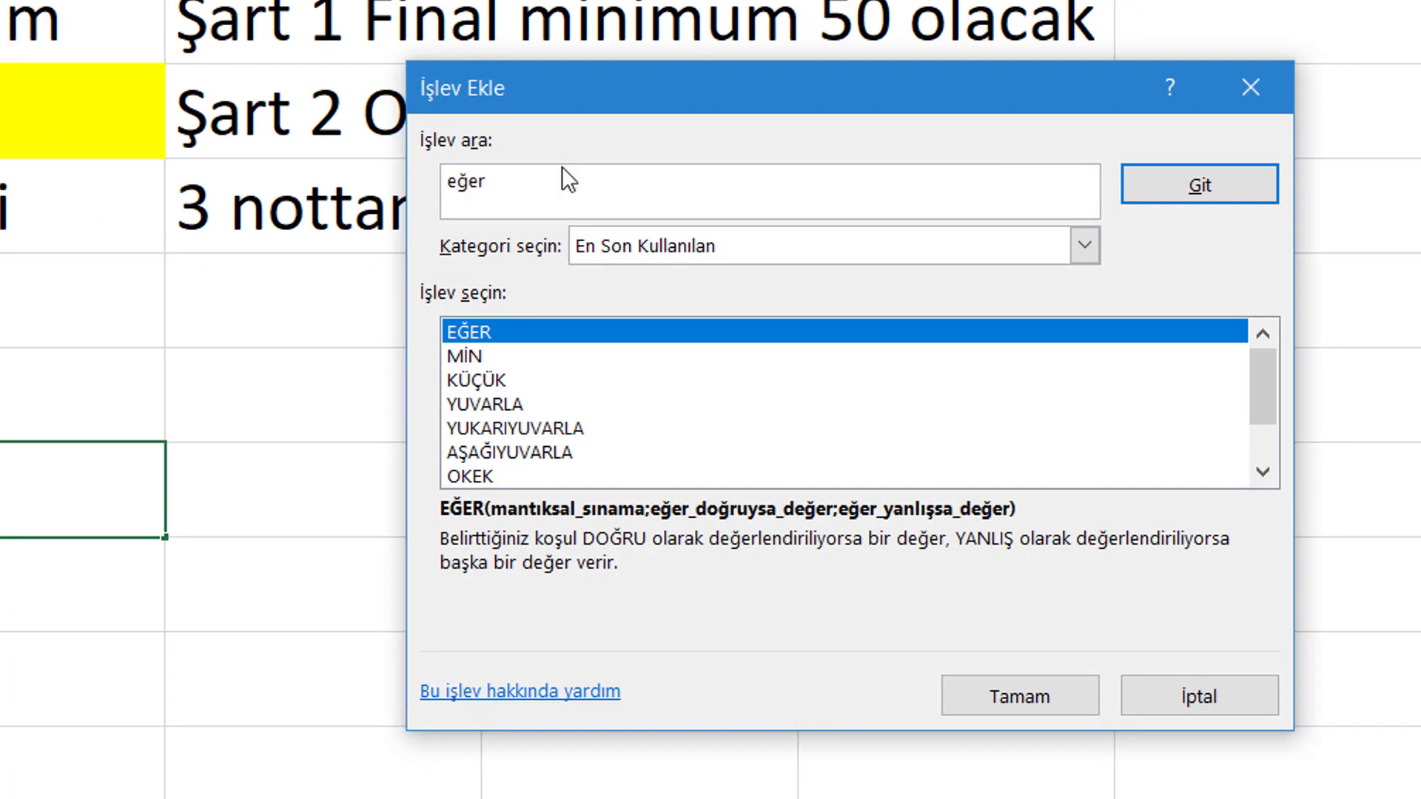
pyautogui.press('Return')
pyautogui.click(476, 333)
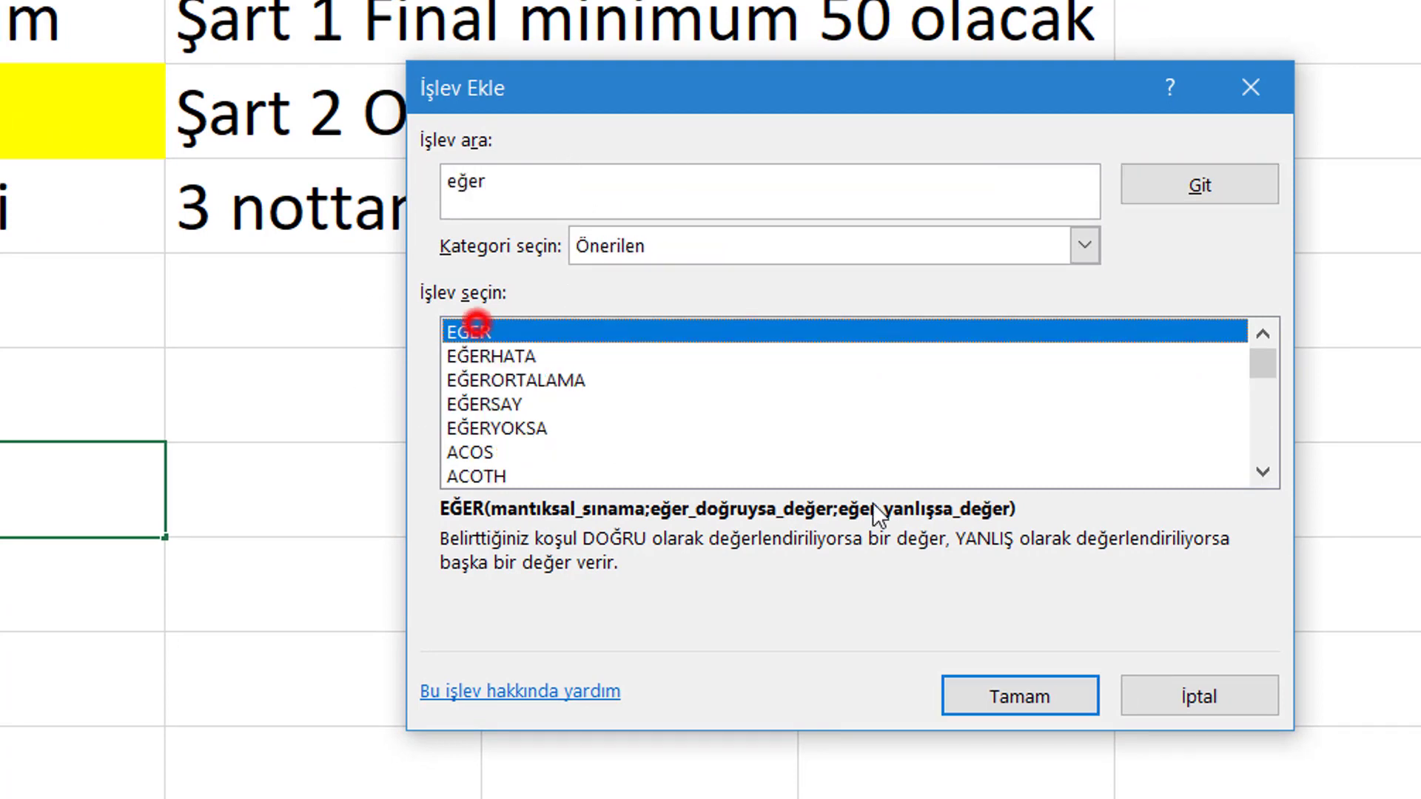
pyautogui.click(1036, 696)
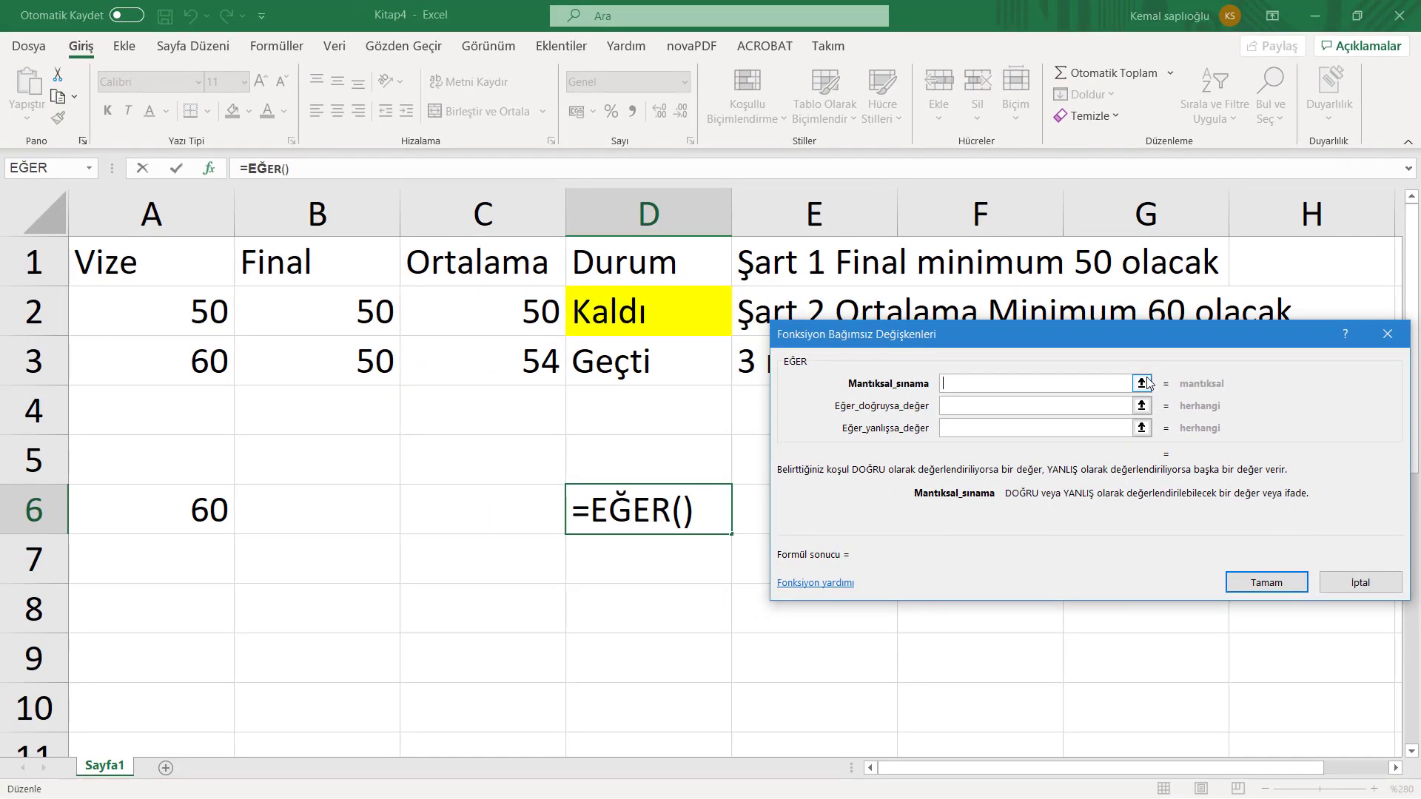
# Set the EĞER logical test to A6>=60.
pyautogui.click(1142, 383)
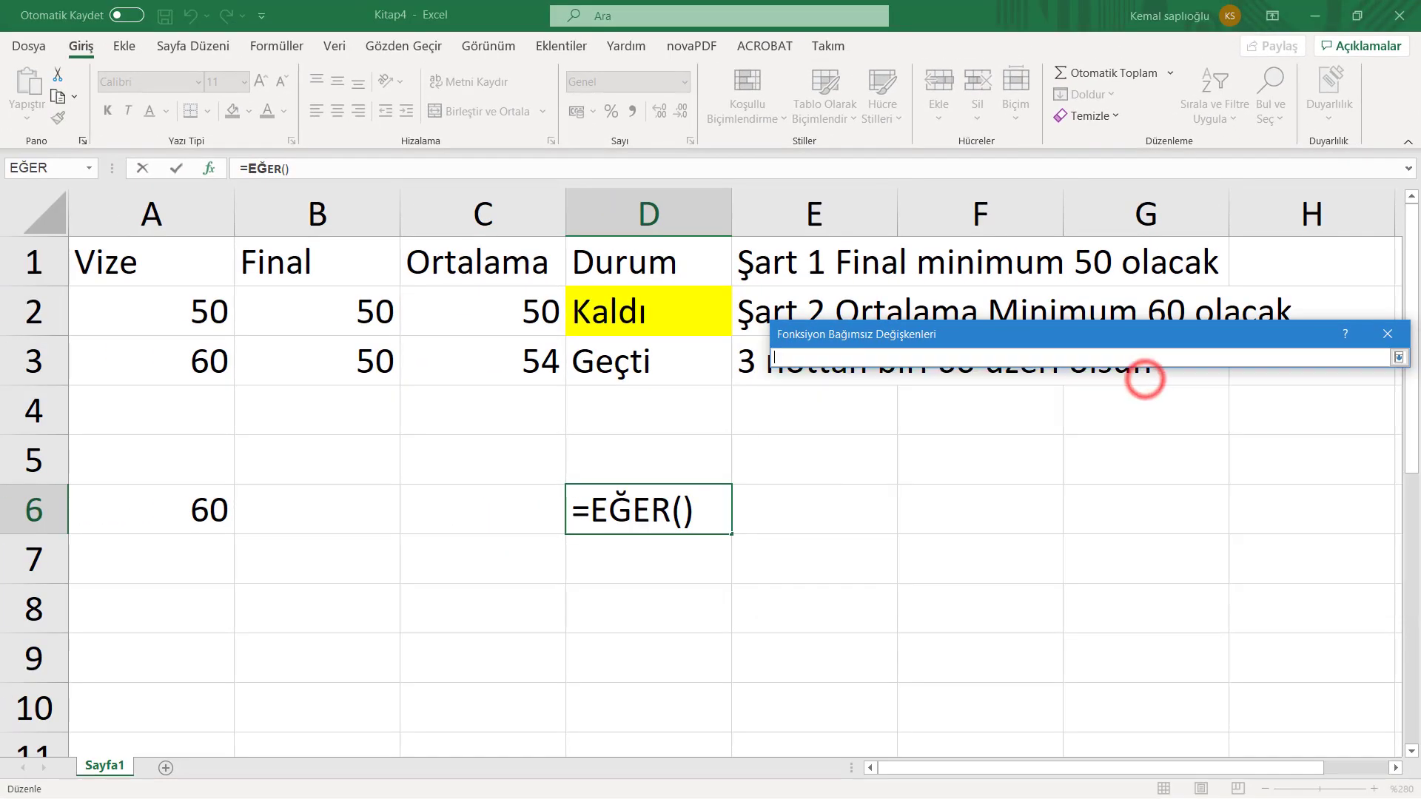
pyautogui.click(177, 498)
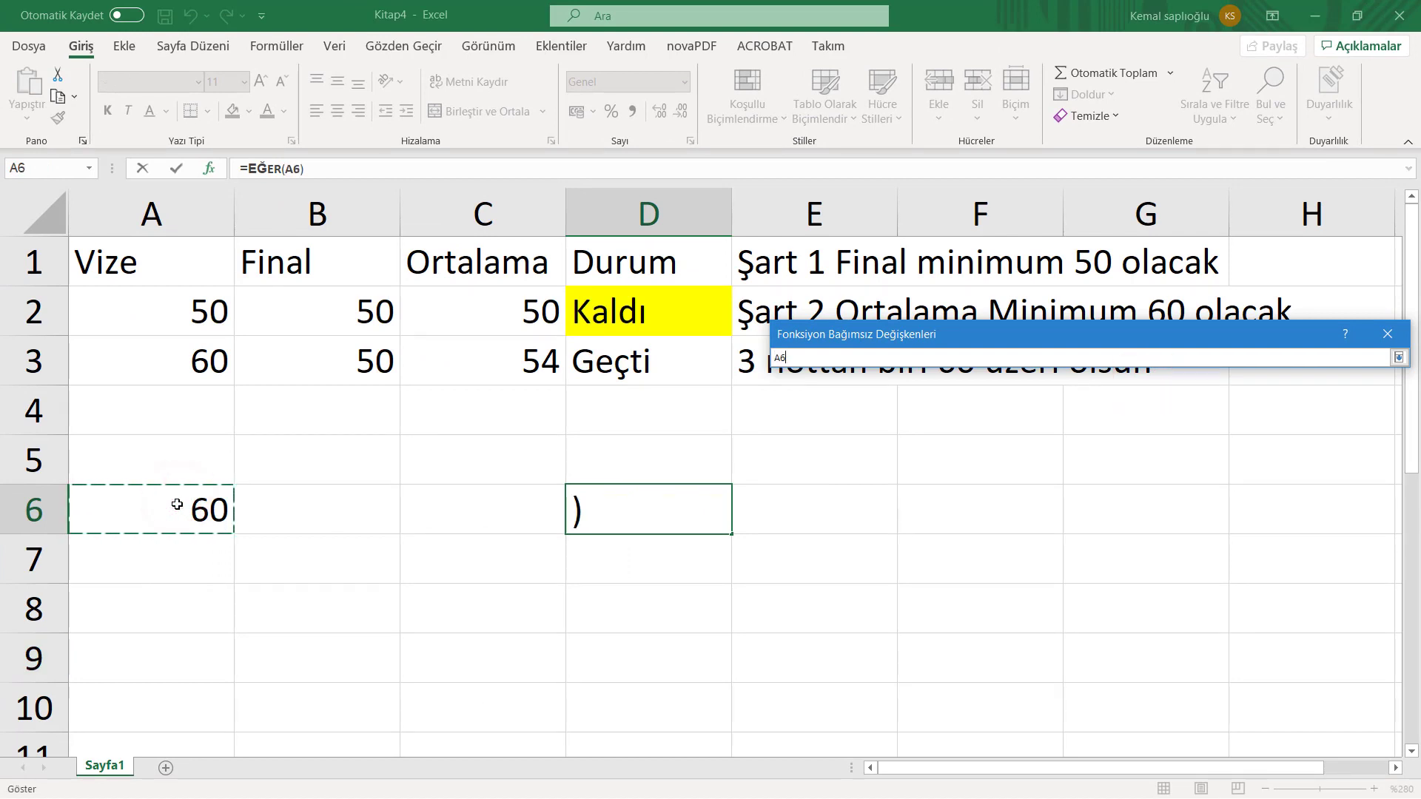
pyautogui.write('>=')
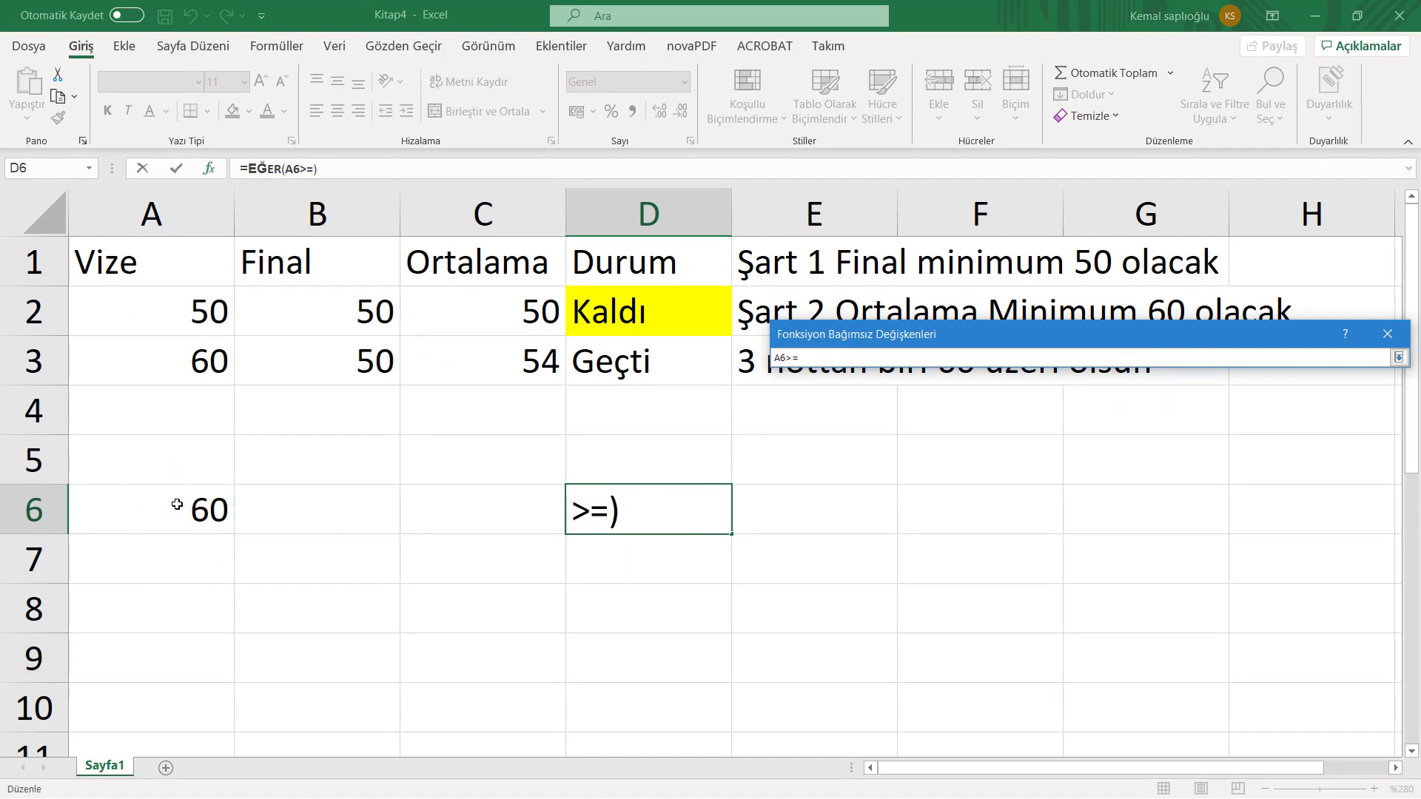
pyautogui.write('60')
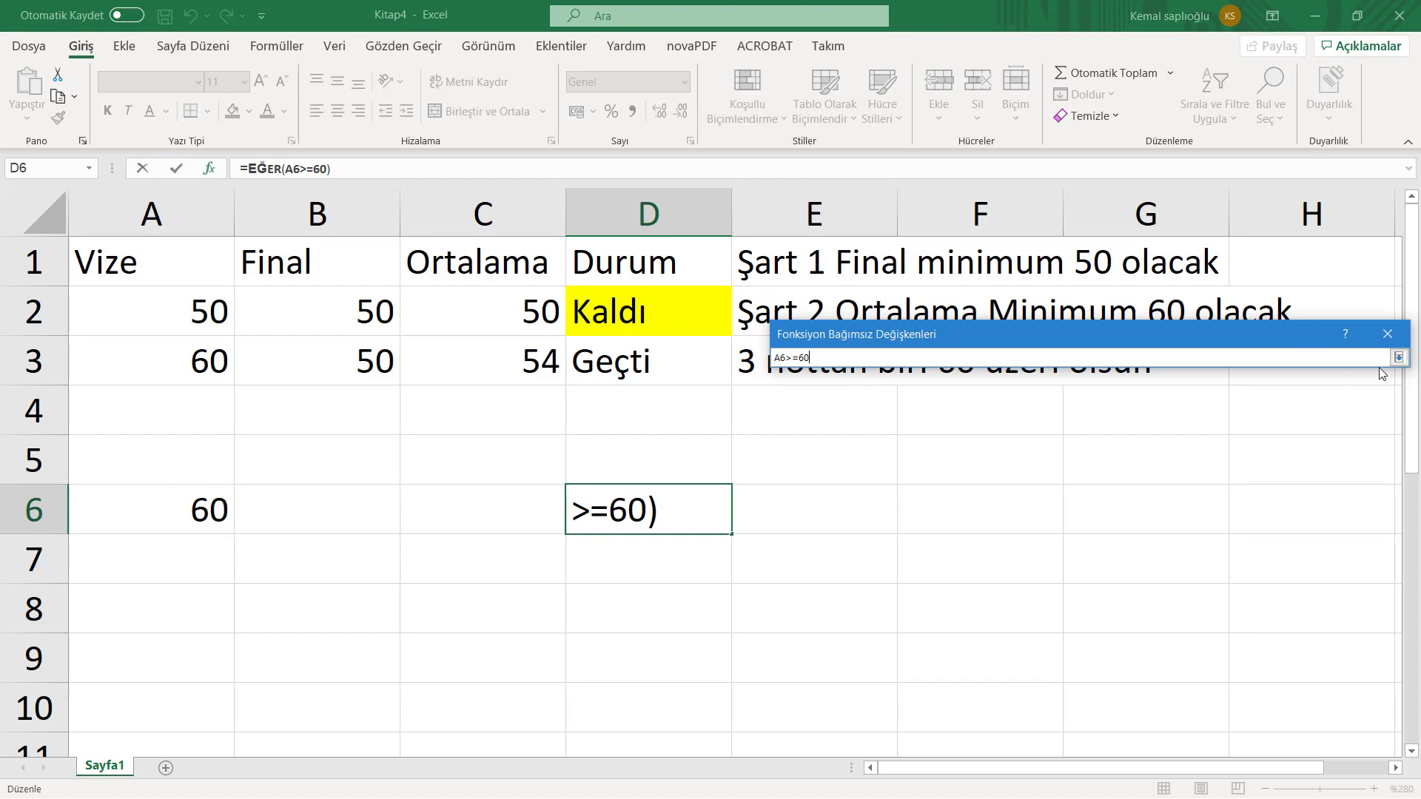
pyautogui.click(1399, 357)
# Set Geçti as the true result and kaldı as the false result, then review D6's formula.
pyautogui.click(1012, 465)
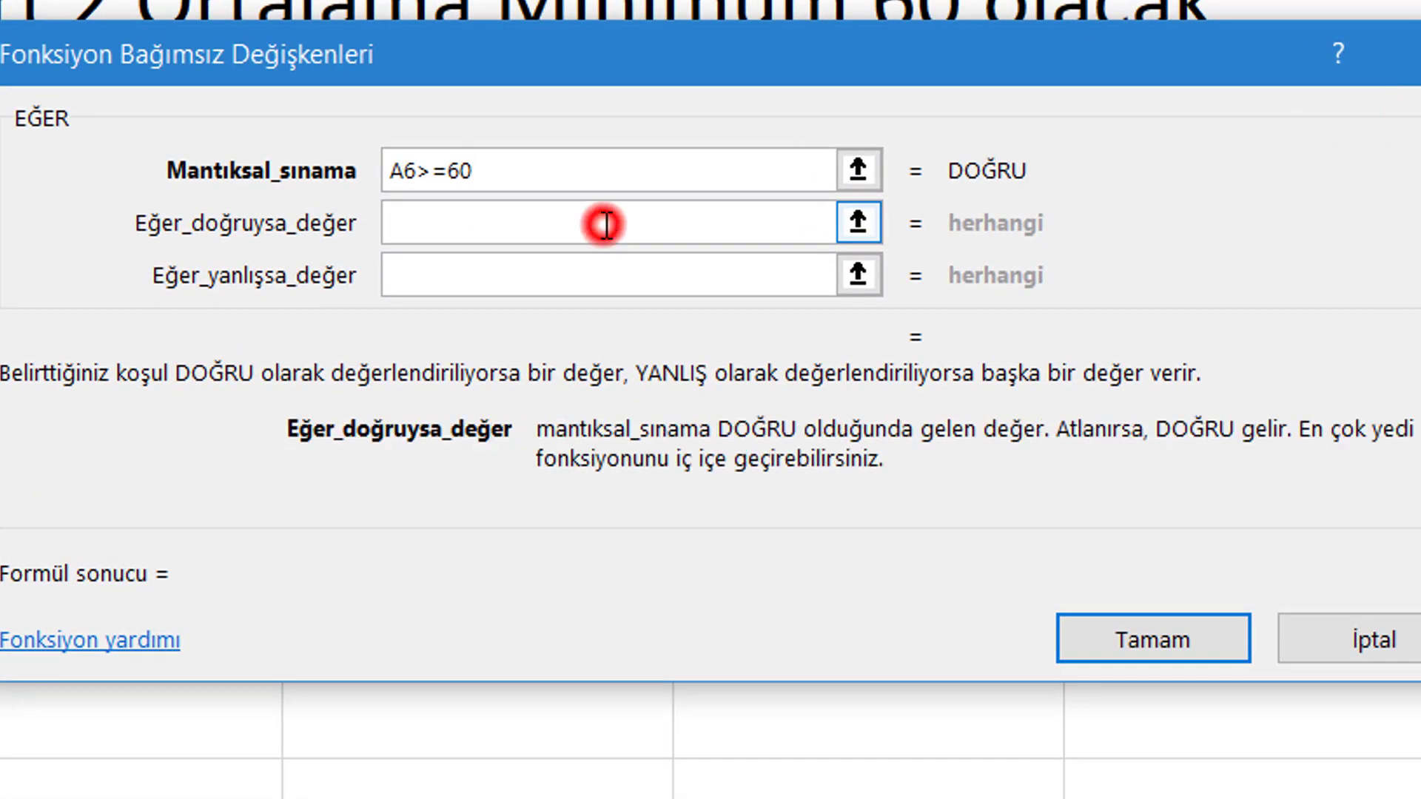
pyautogui.write('Ge')
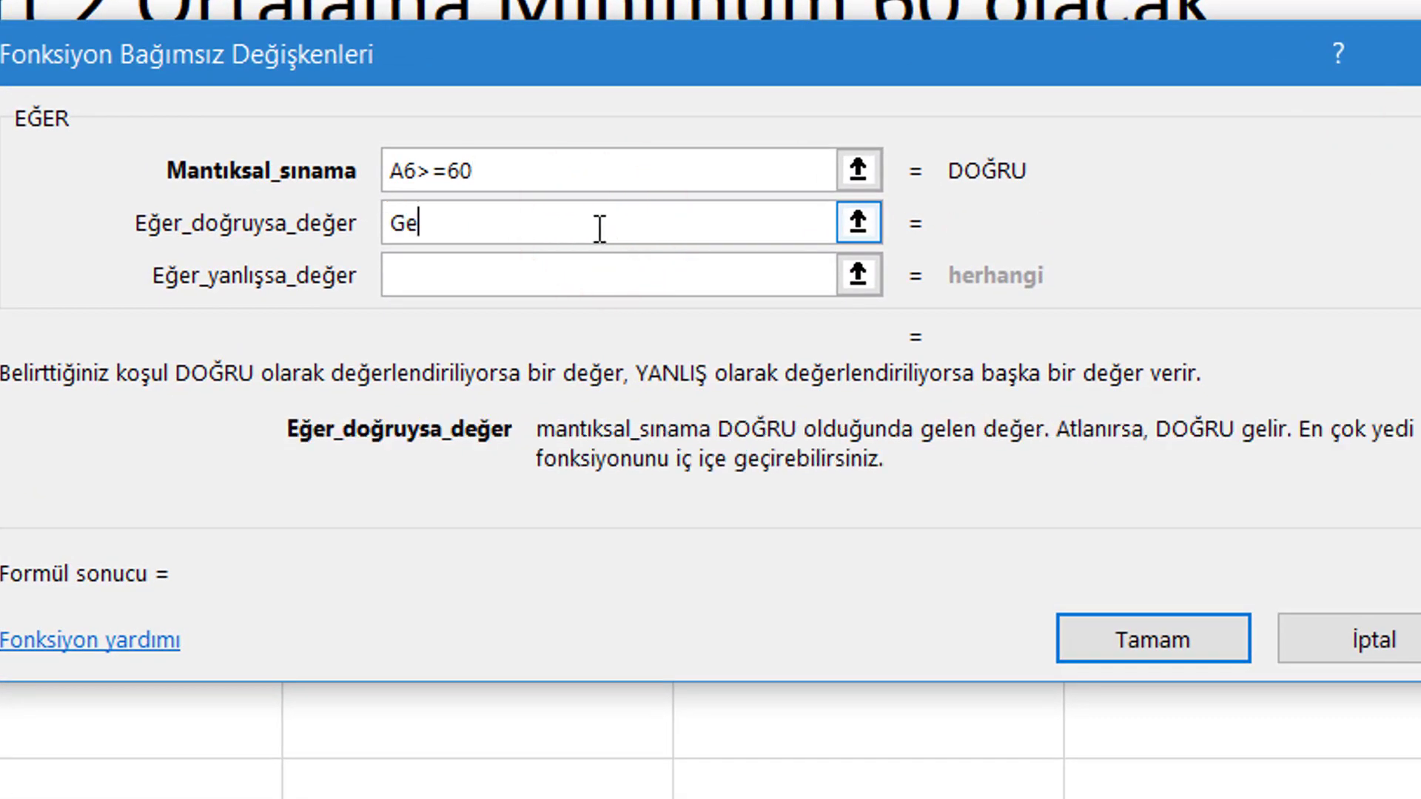
pyautogui.write('çti')
pyautogui.click(467, 272)
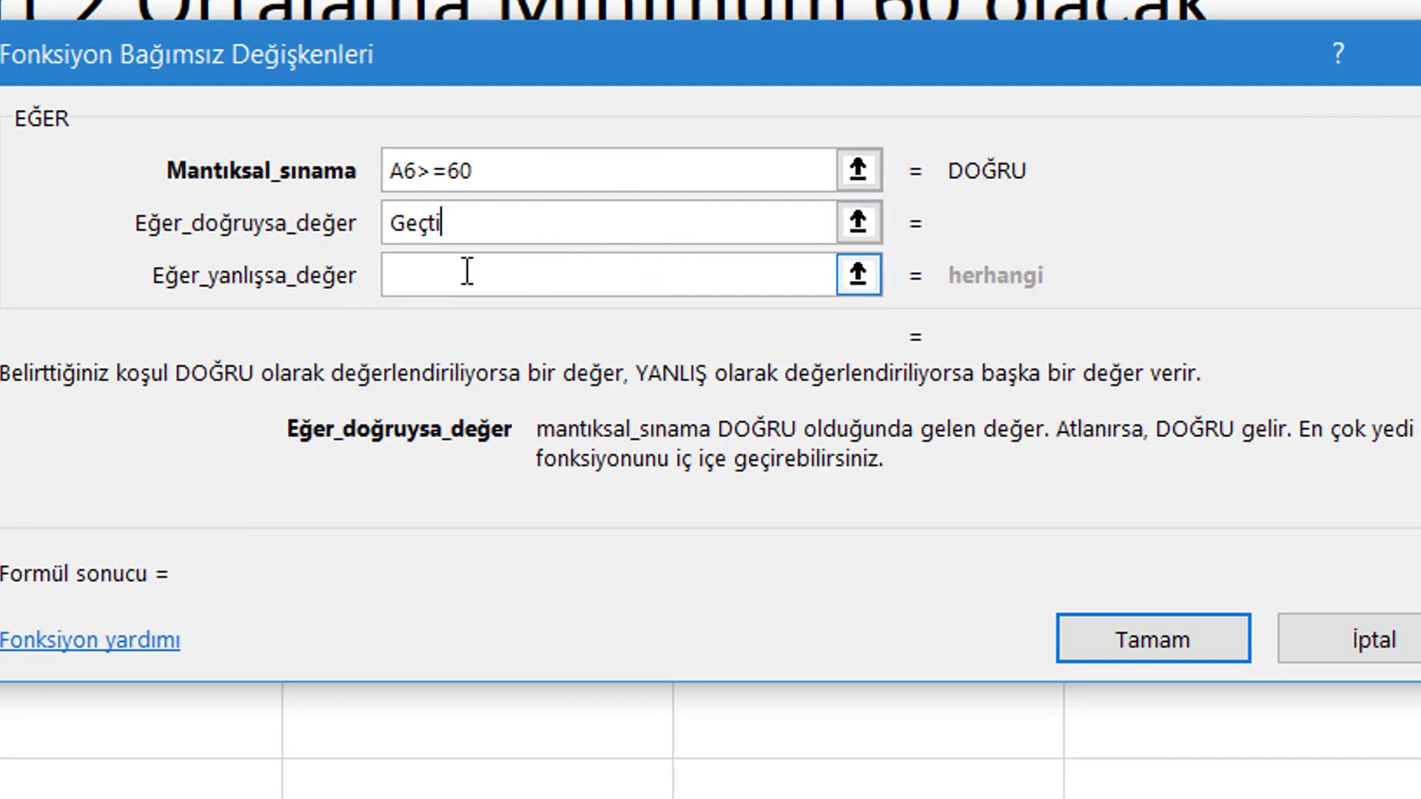
pyautogui.click(467, 272)
pyautogui.write('kal')
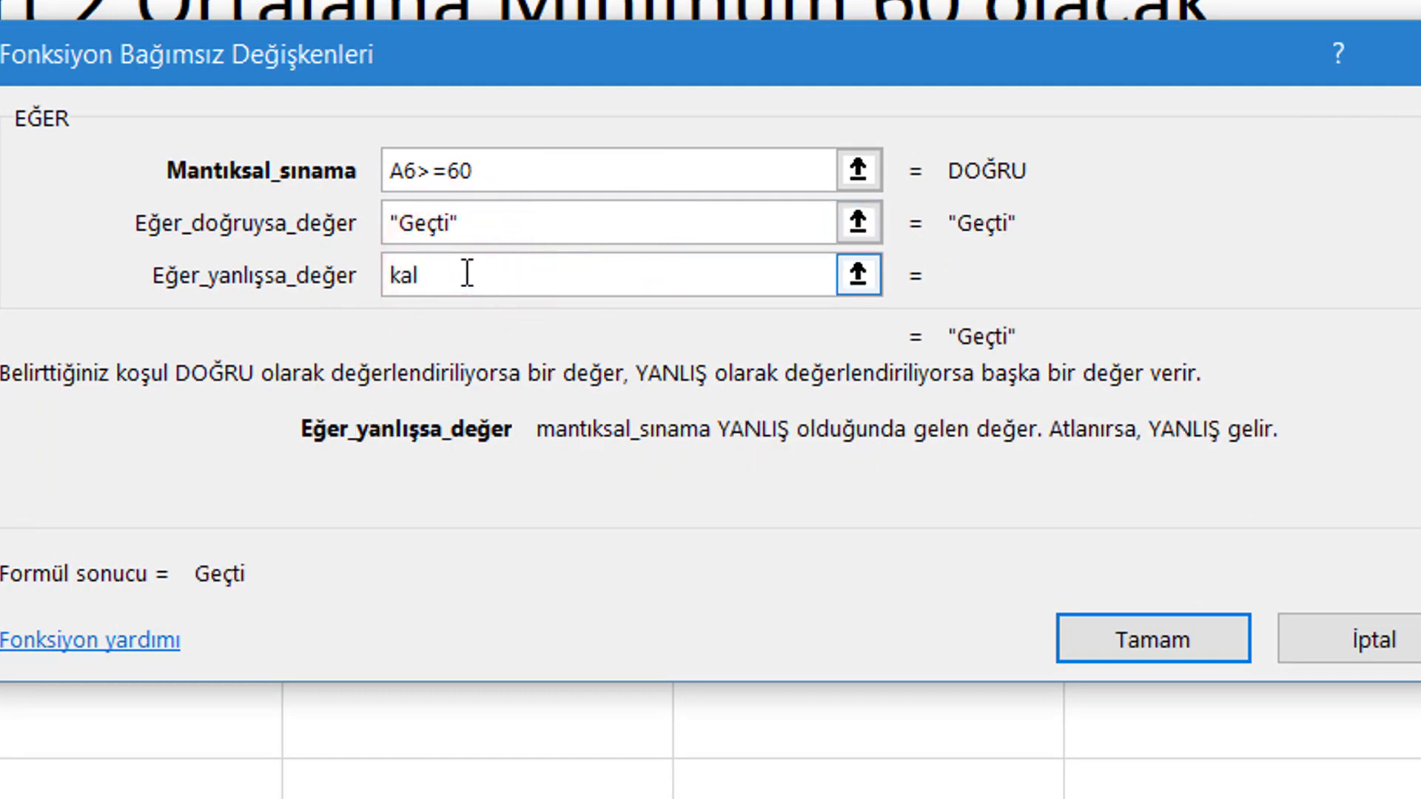
pyautogui.write('dı')
pyautogui.press('Return')
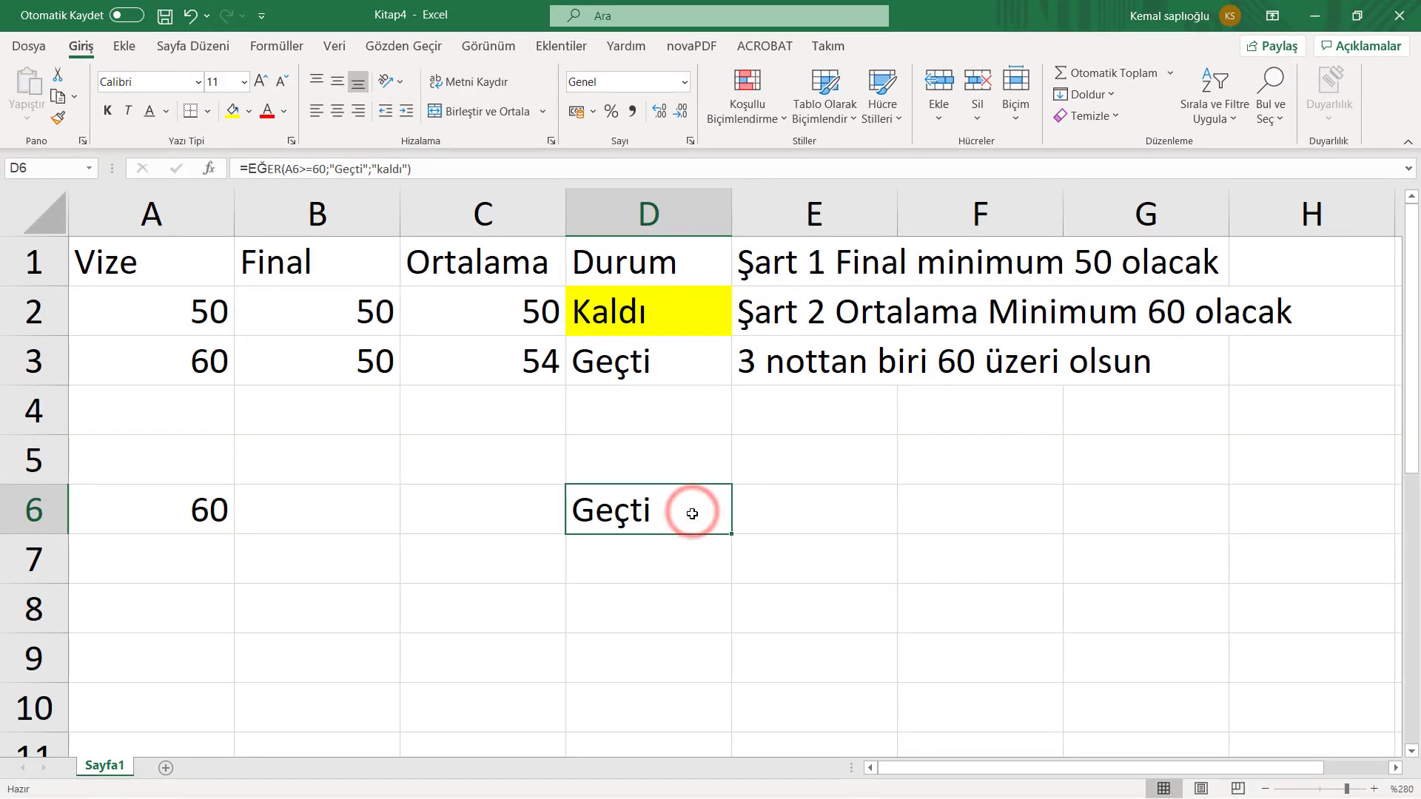
pyautogui.doubleClick(692, 513)
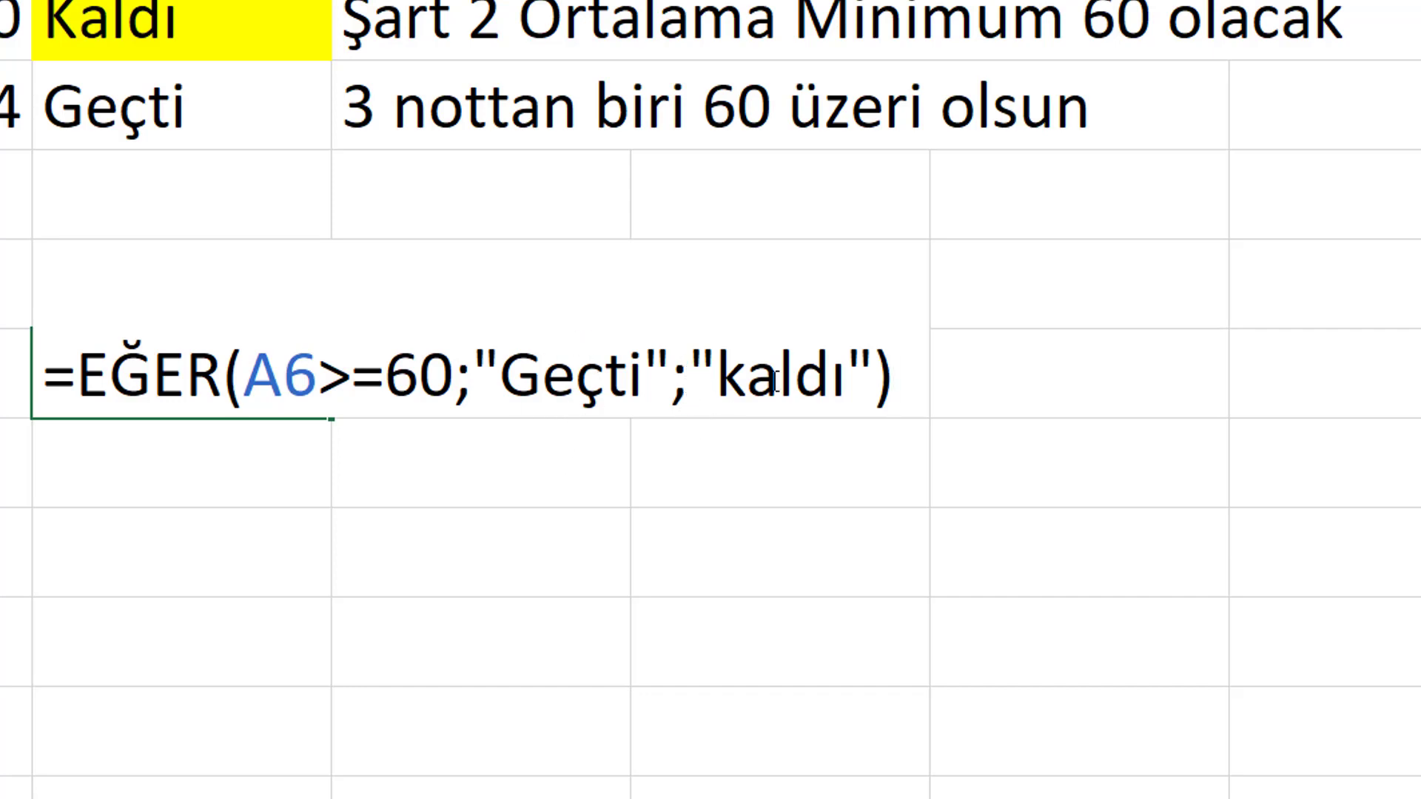
# Change the score in A6 to 40 so D6 recalculates to kaldı.
pyautogui.press('Return')
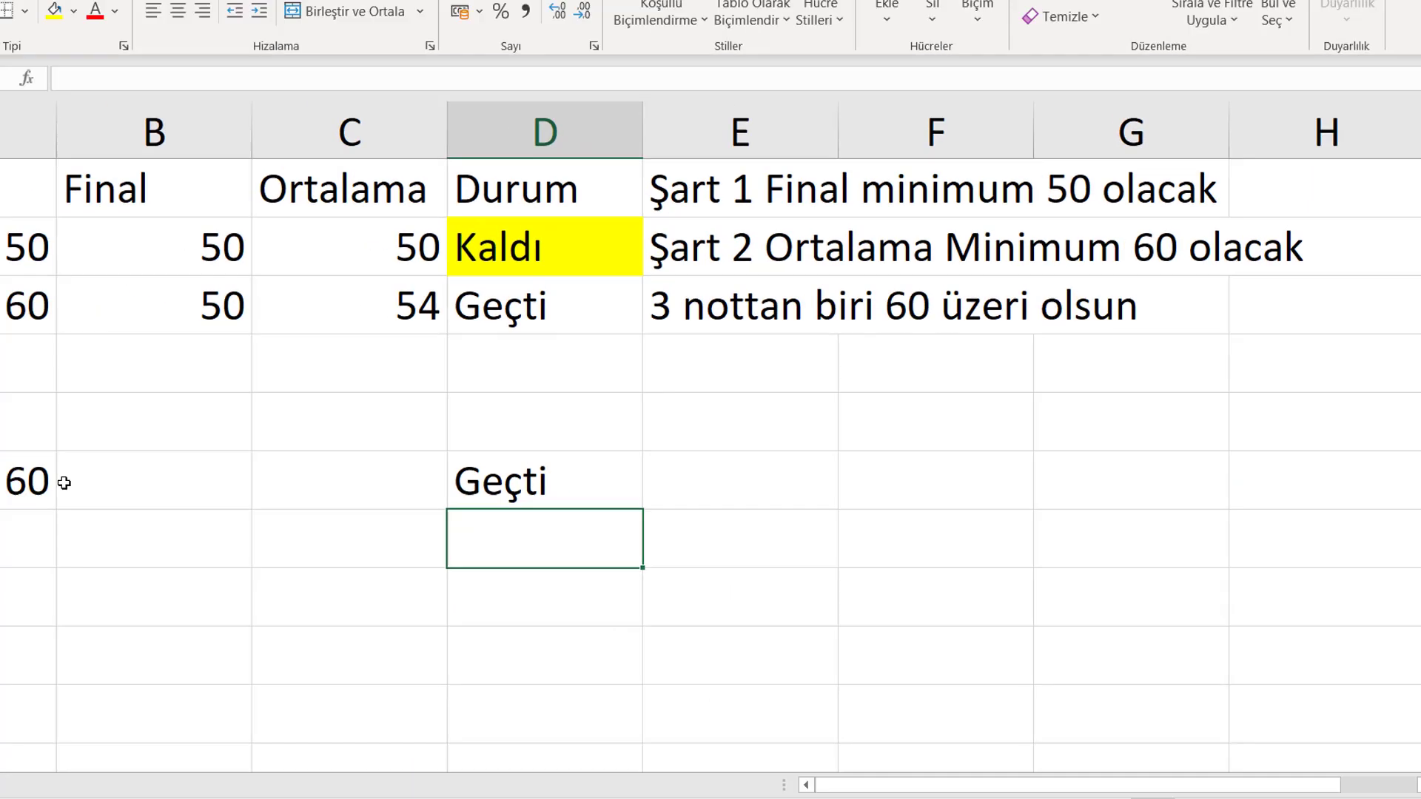
pyautogui.click(215, 509)
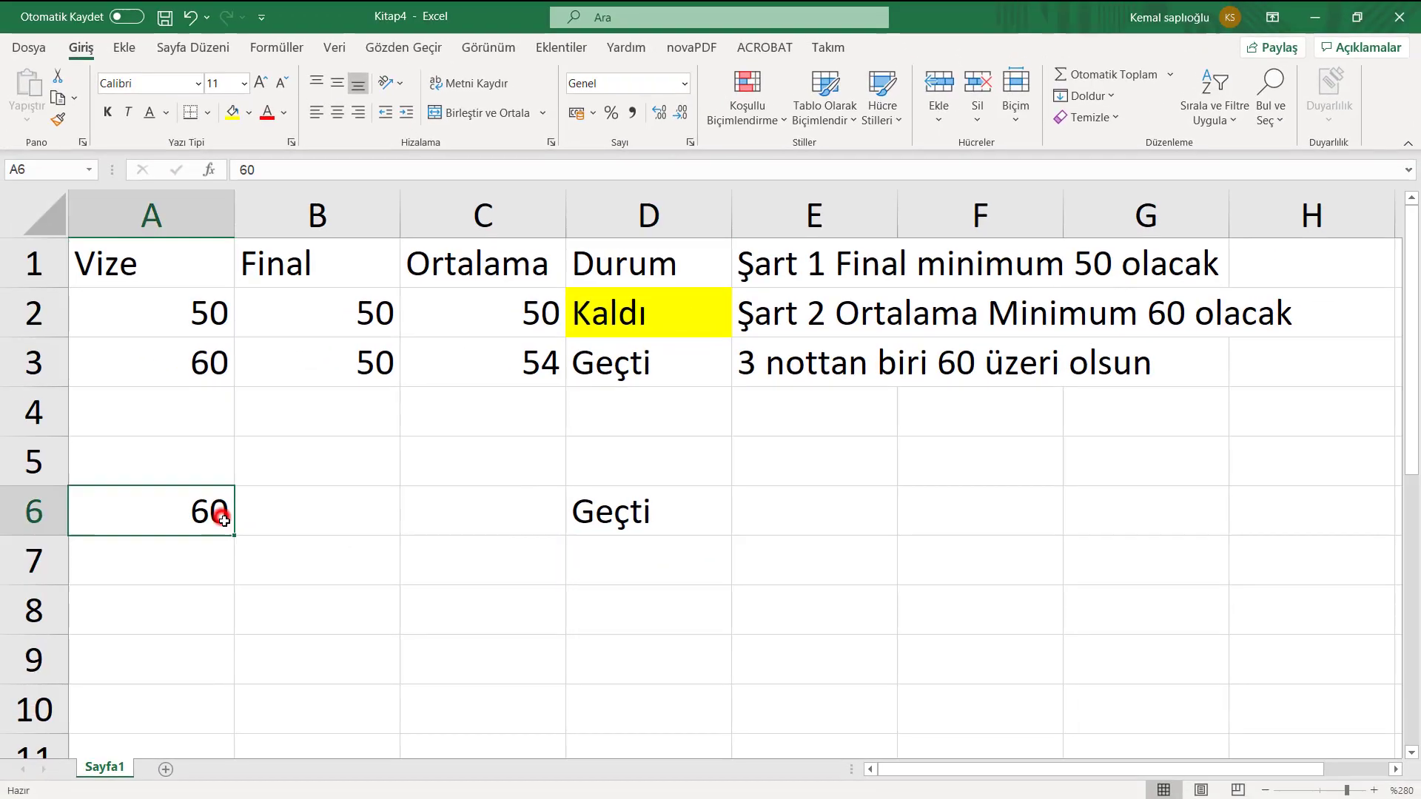
pyautogui.write('40')
pyautogui.press('Return')
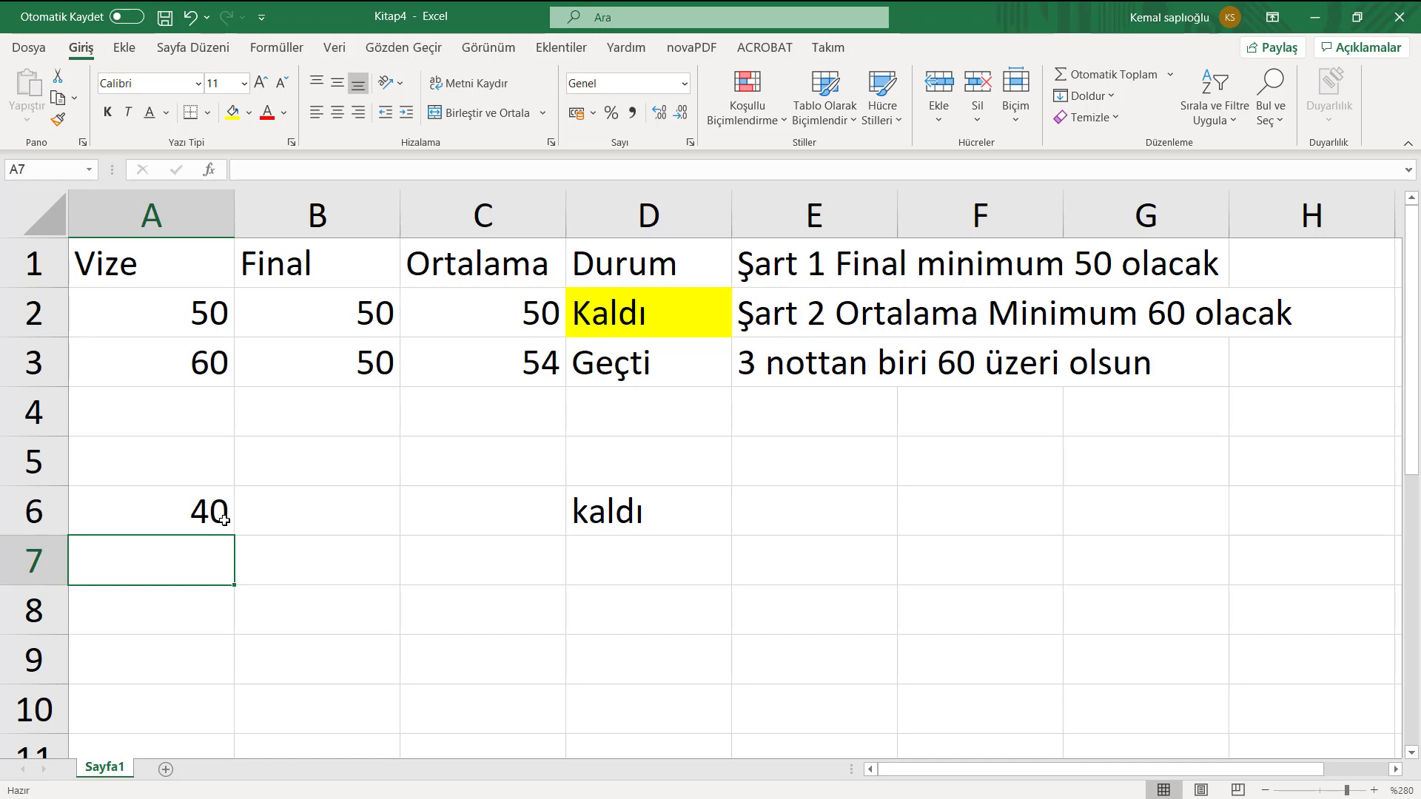
pyautogui.click(165, 770)
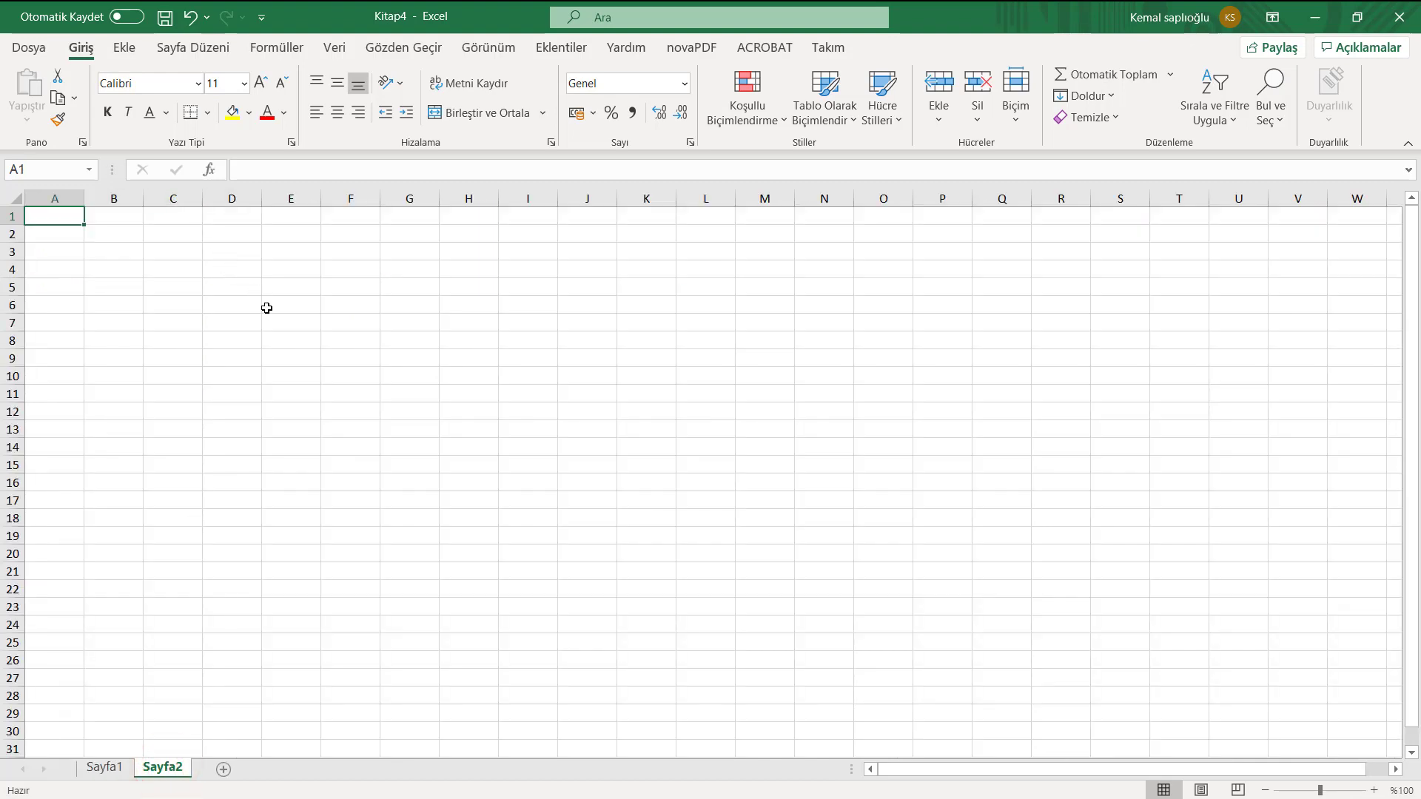
# Zoom in on the blank Sayfa2 sheet and select cell A2.
pyautogui.scroll(3, 249, 292)
pyautogui.scroll(5, 248, 290)
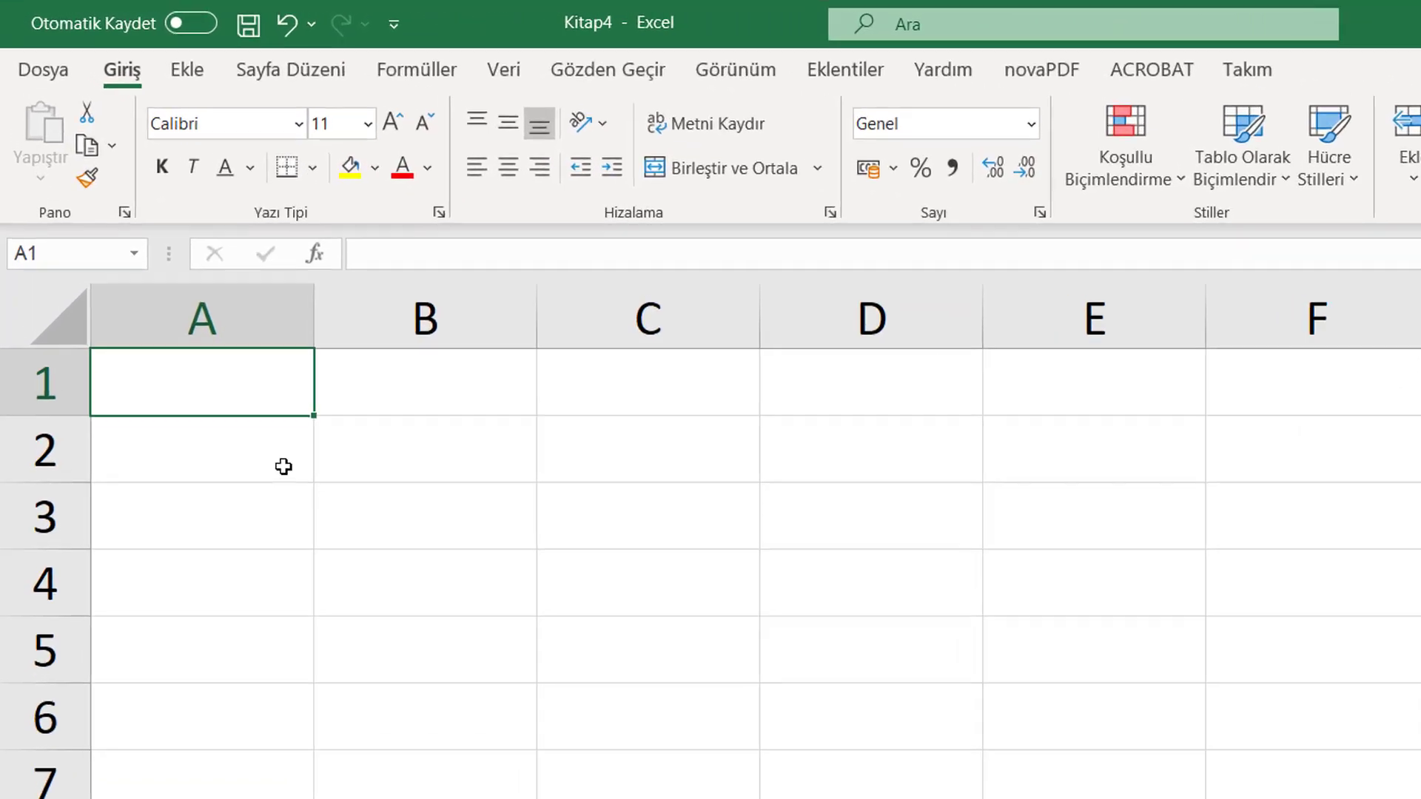
pyautogui.click(154, 294)
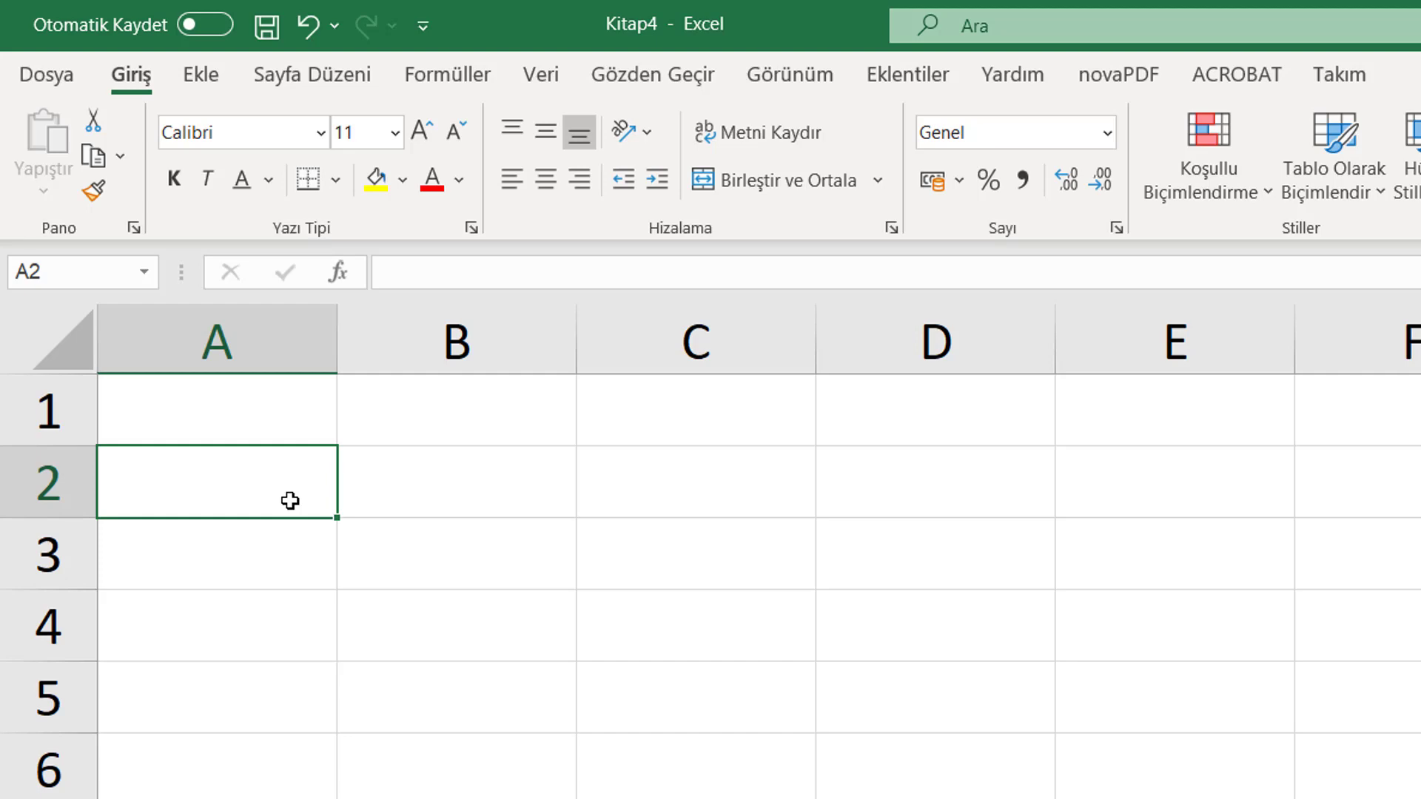
# Enter 6 in A2 and 5 in B2.
pyautogui.click(290, 501)
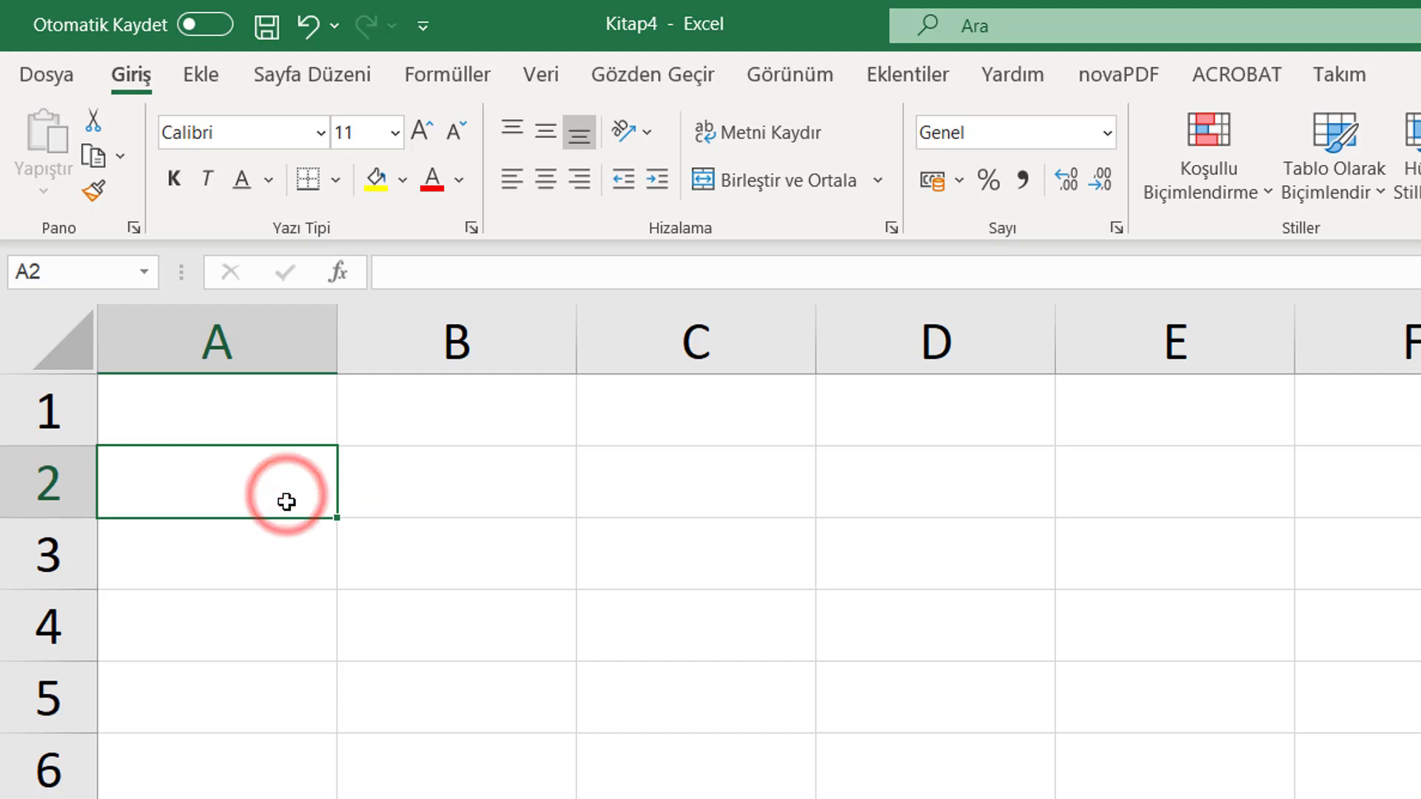
pyautogui.write('6')
pyautogui.press('Tab')
pyautogui.write('5')
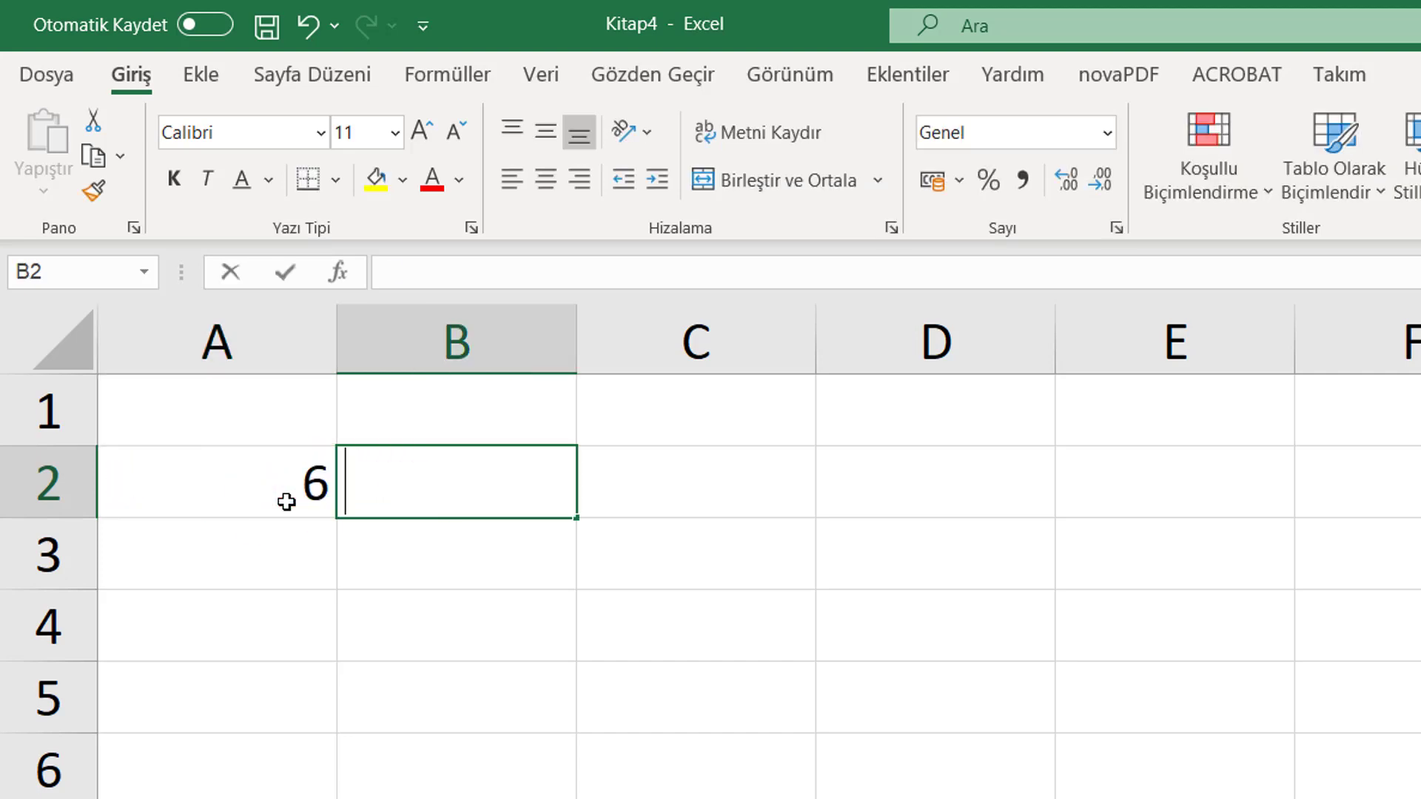
pyautogui.press('Return')
# Enter =B2*A2 in C2 to calculate the product 30.
pyautogui.click(717, 487)
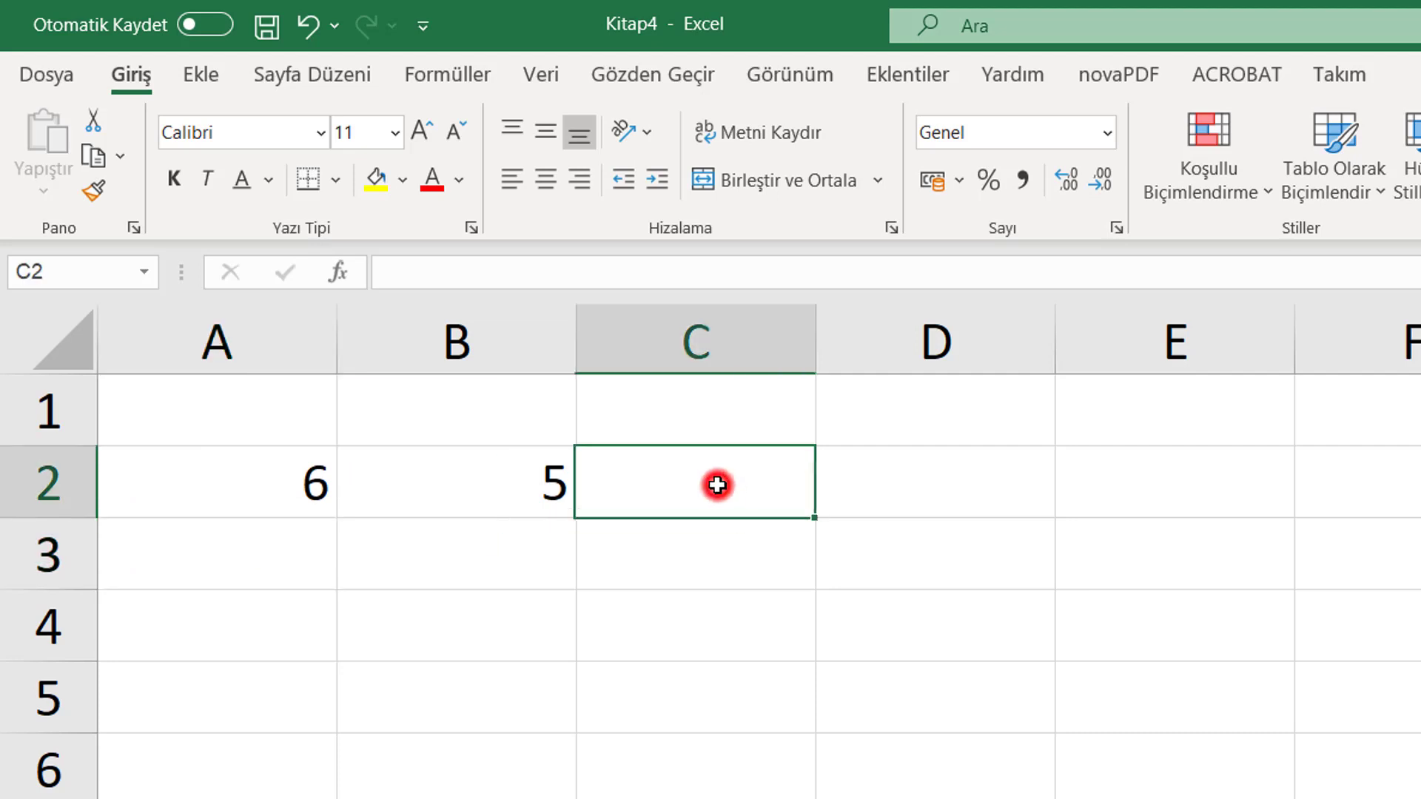
pyautogui.write('=')
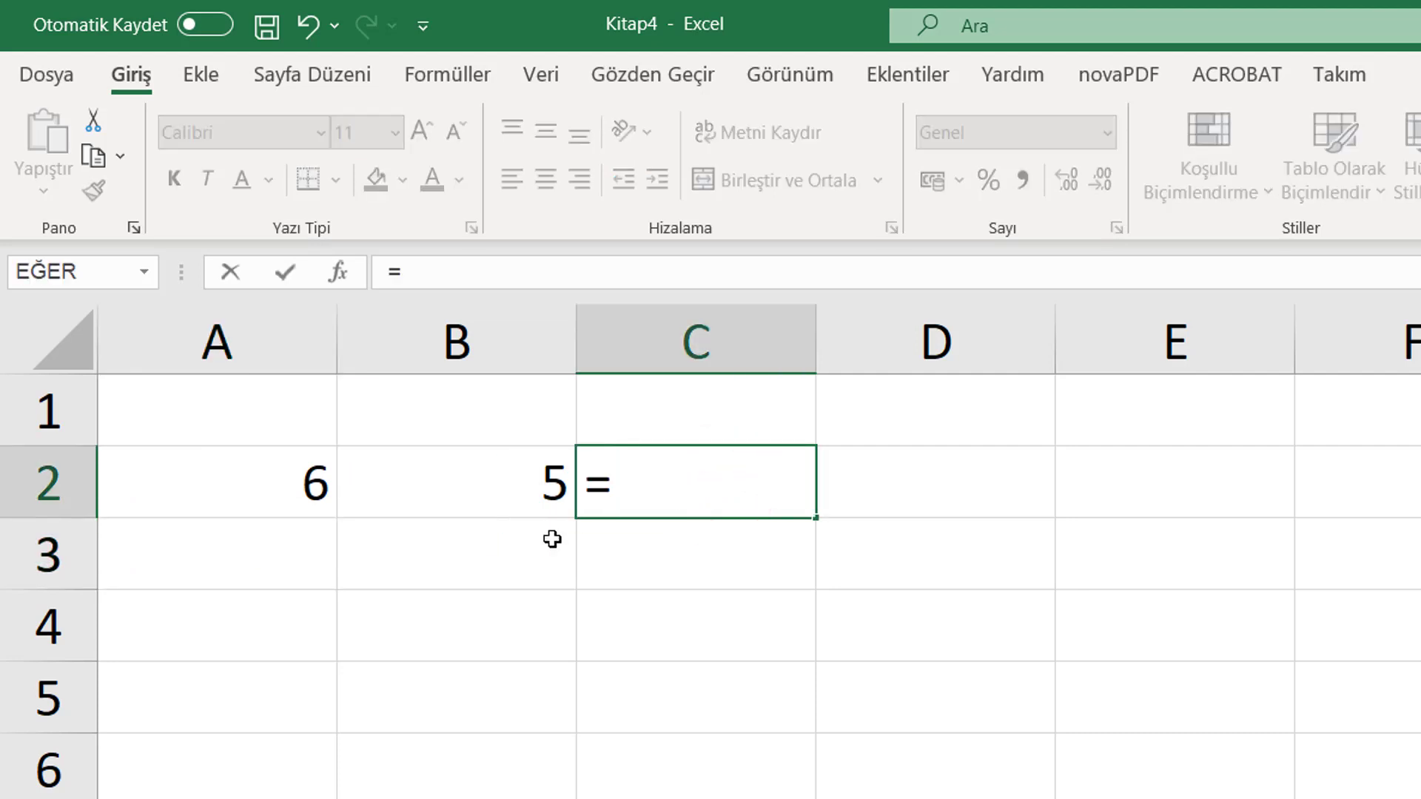
pyautogui.click(522, 471)
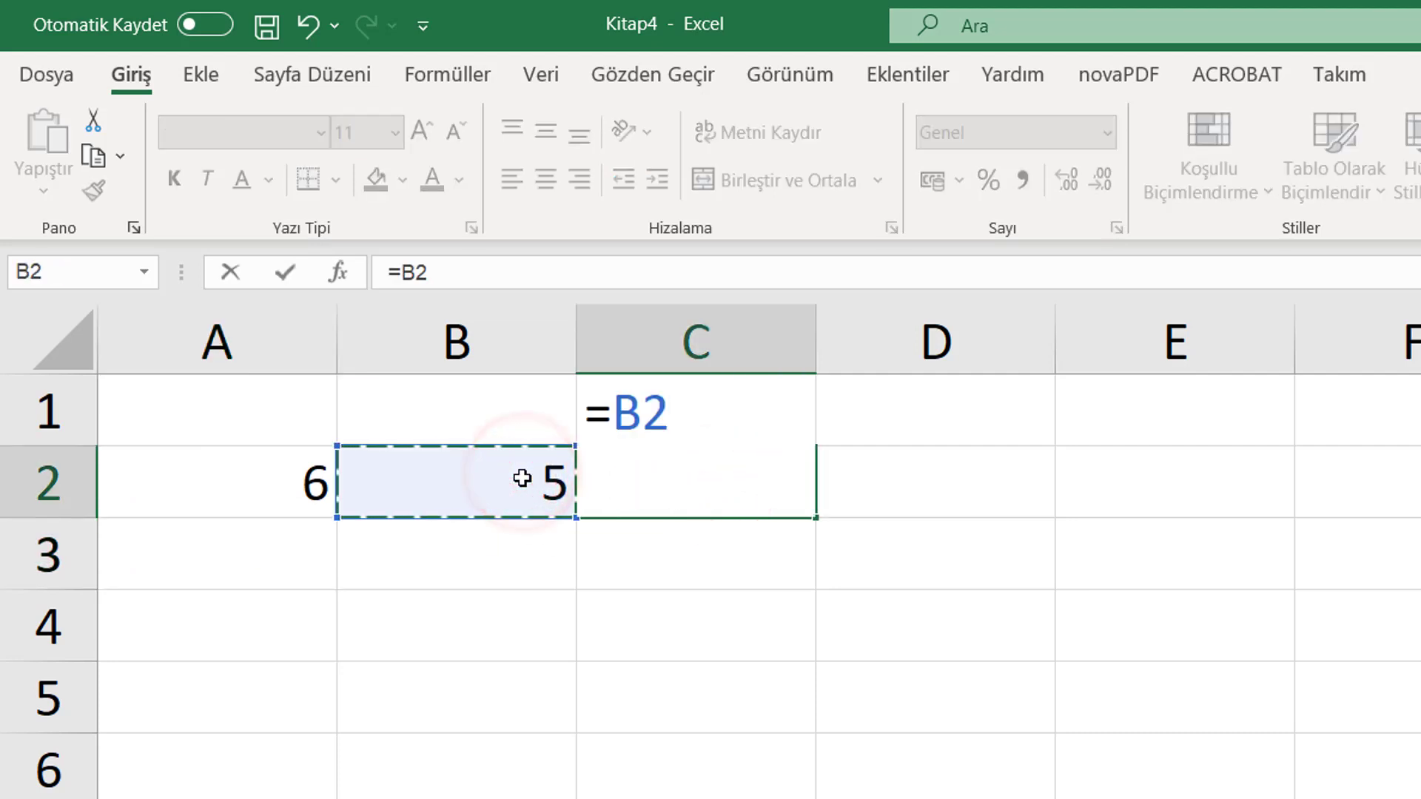
pyautogui.write('*')
pyautogui.click(268, 456)
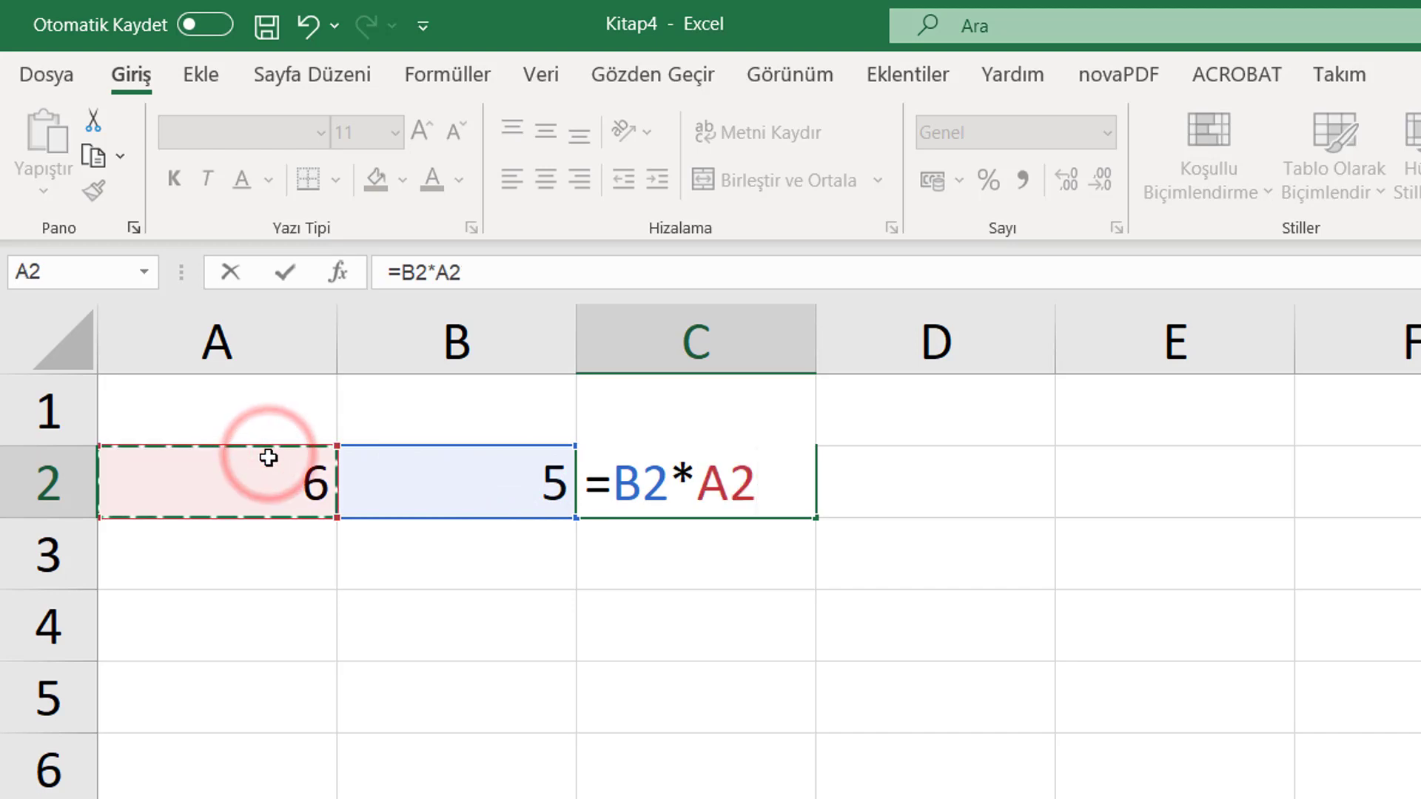
pyautogui.press('Return')
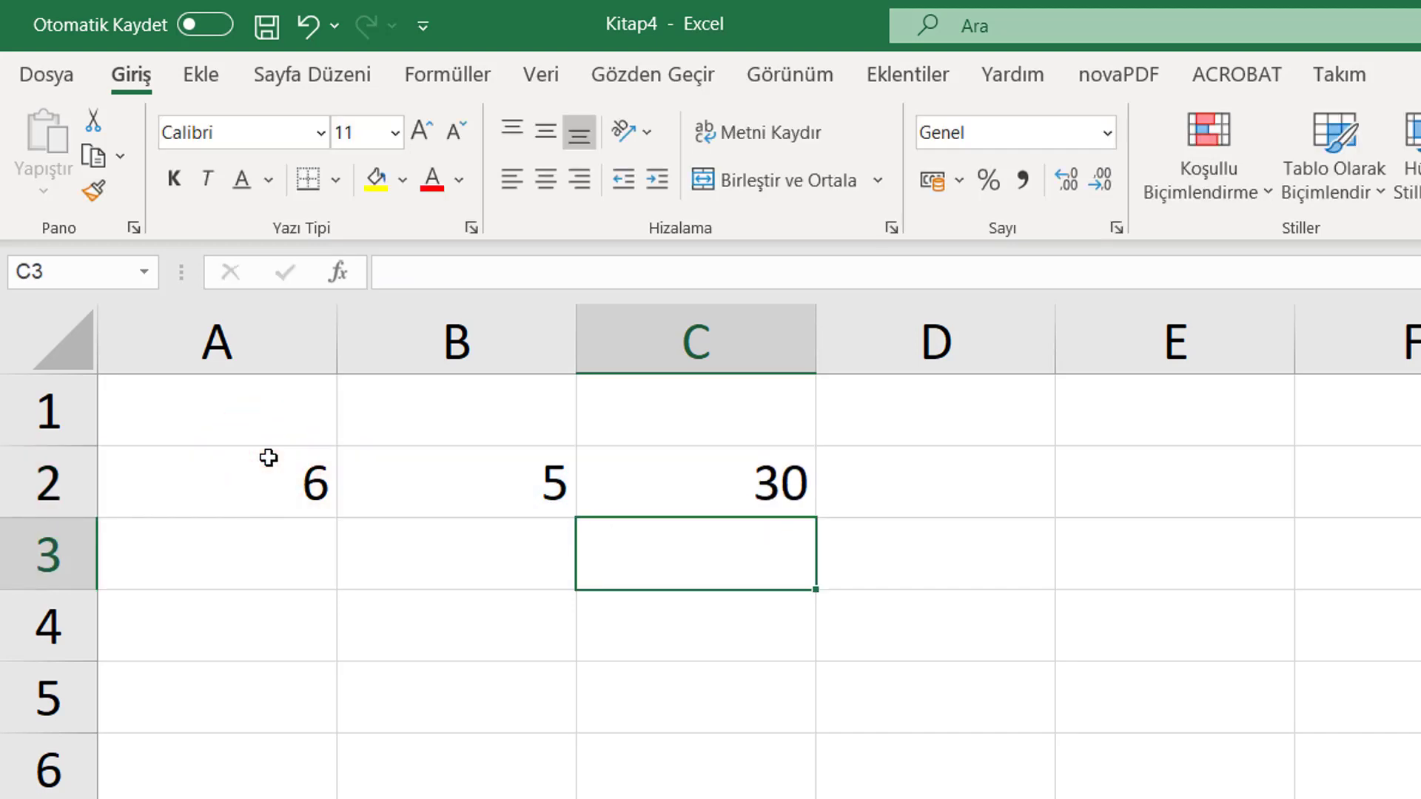
# Fill the answer cell D2 with yellow.
pyautogui.click(884, 476)
pyautogui.click(375, 179)
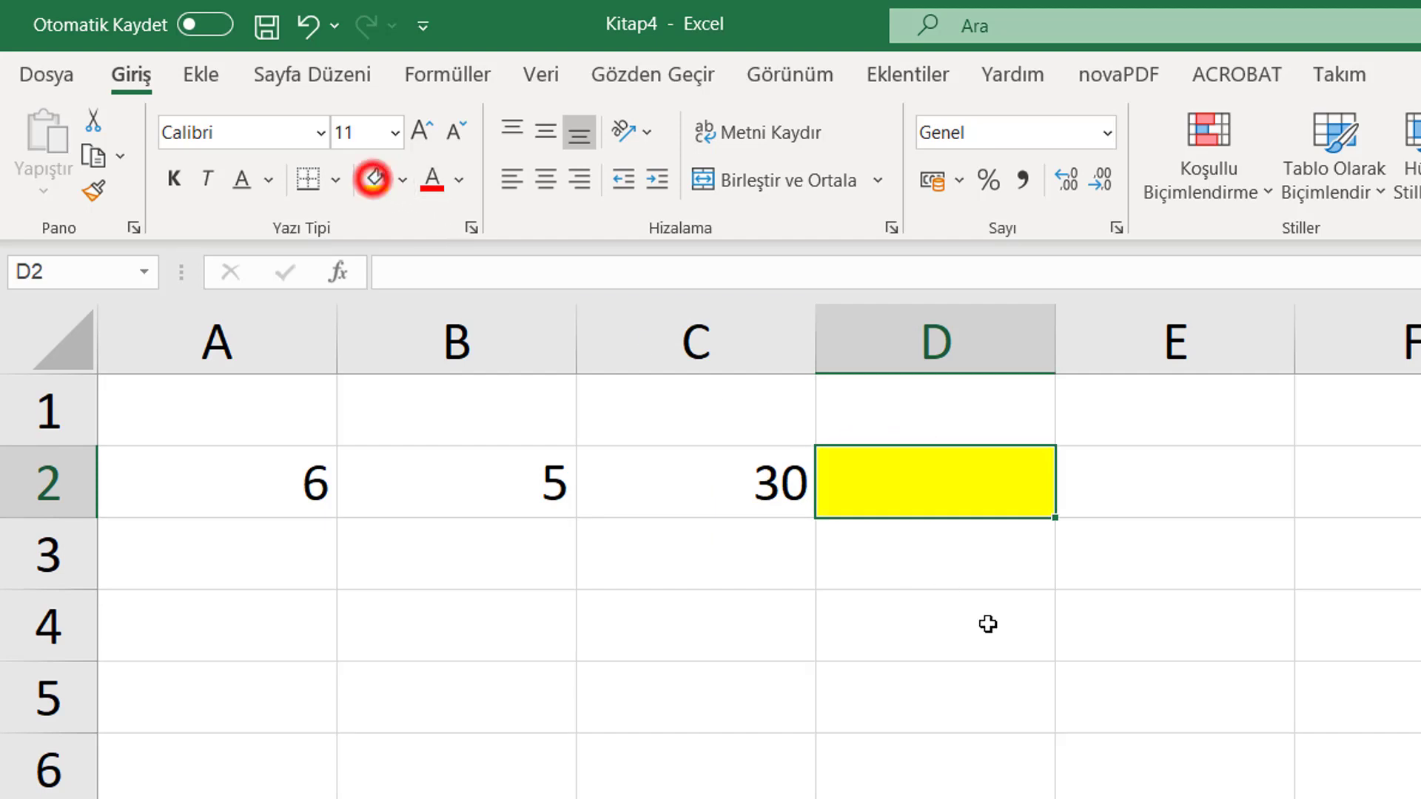
pyautogui.click(1214, 480)
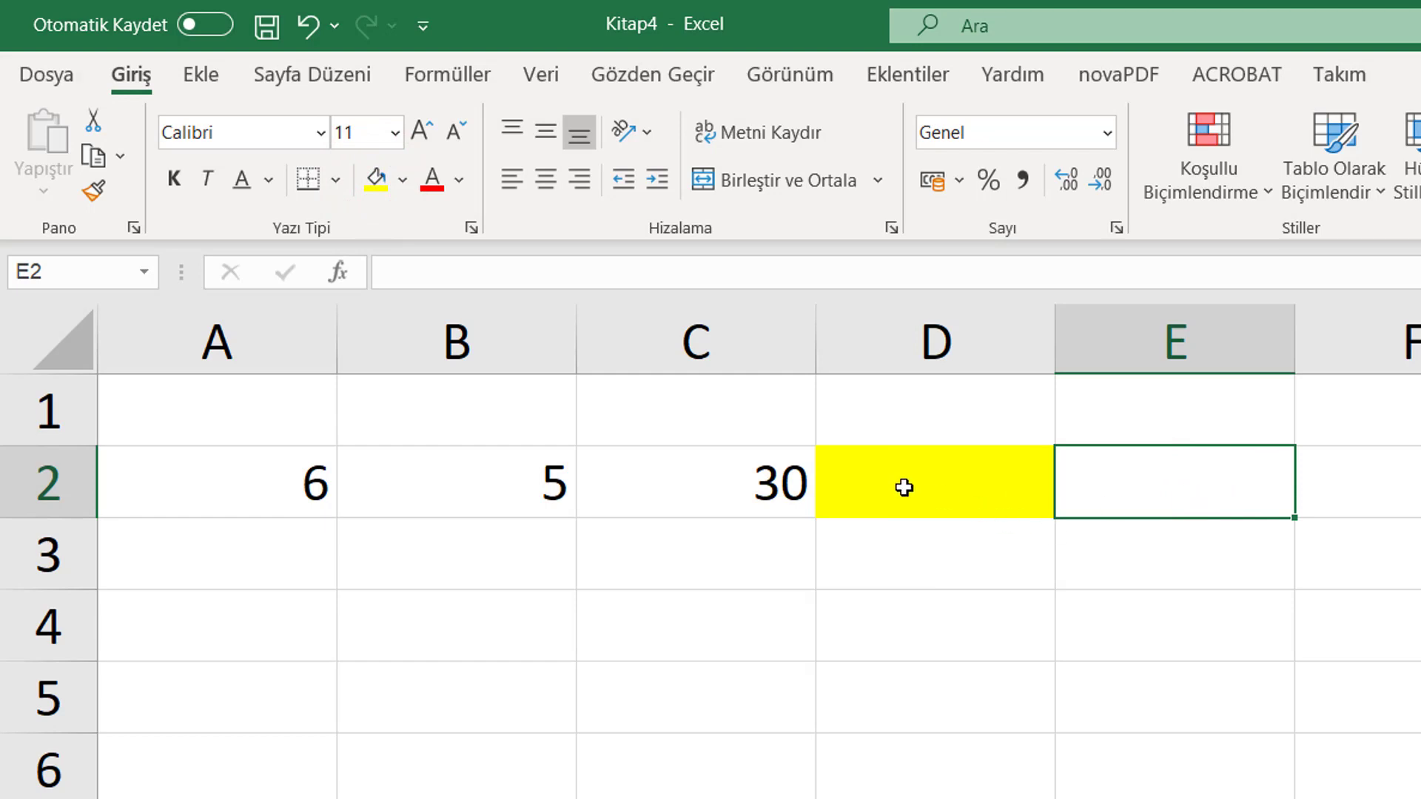
pyautogui.click(882, 484)
pyautogui.click(1137, 480)
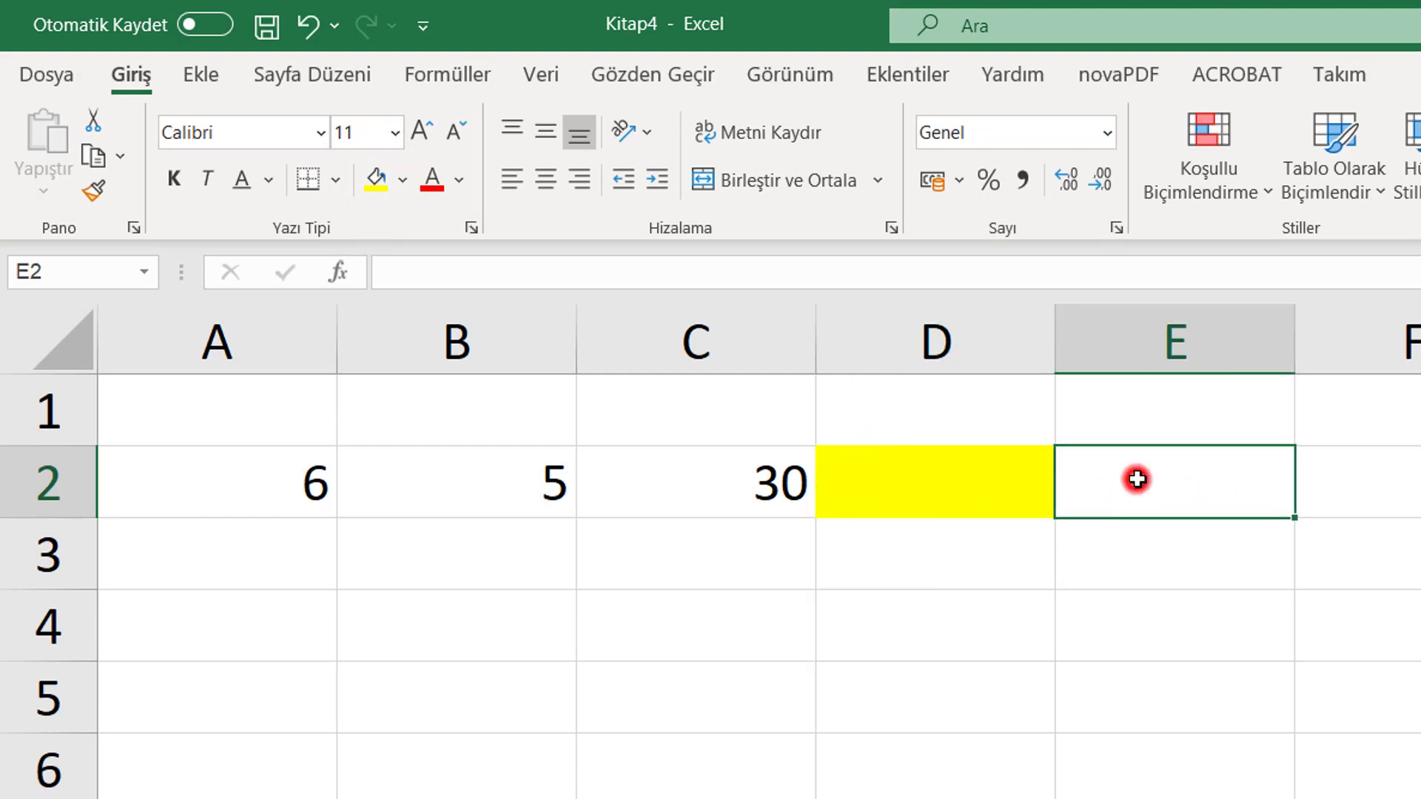
# Enter =eğer(C2=D2;"Doğru bildin";"tekrar dene") in E2.
pyautogui.write('=')
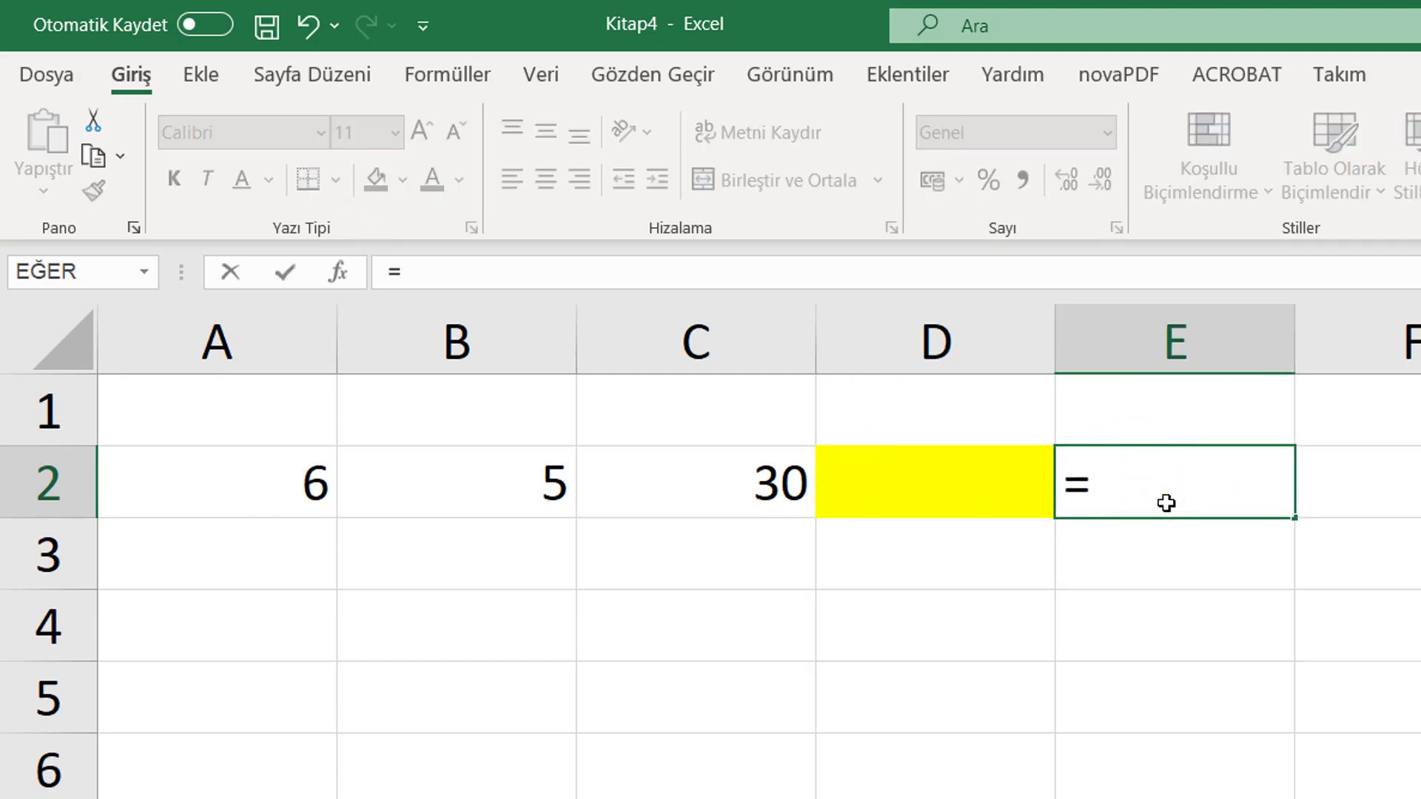
pyautogui.write('eğer')
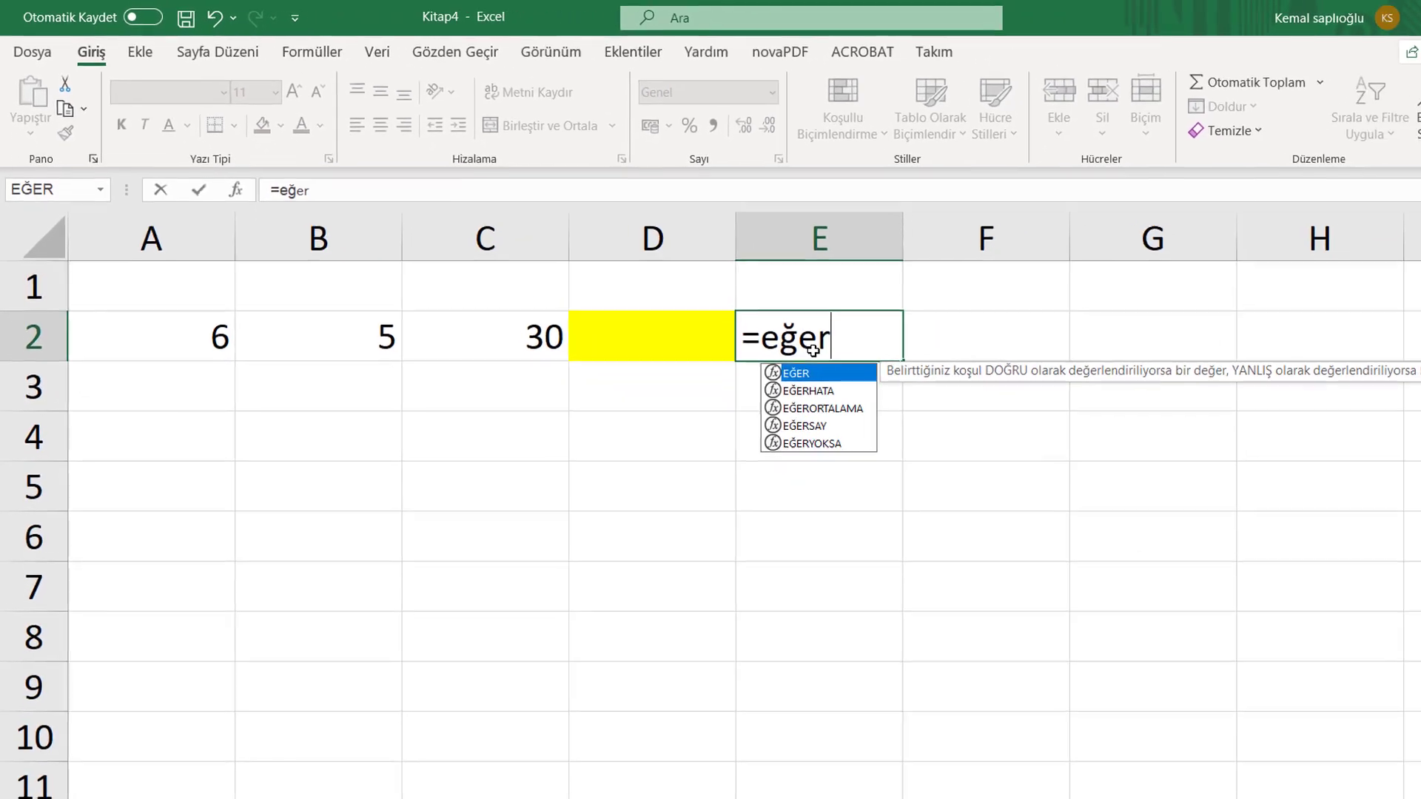
pyautogui.write('(')
pyautogui.click(524, 326)
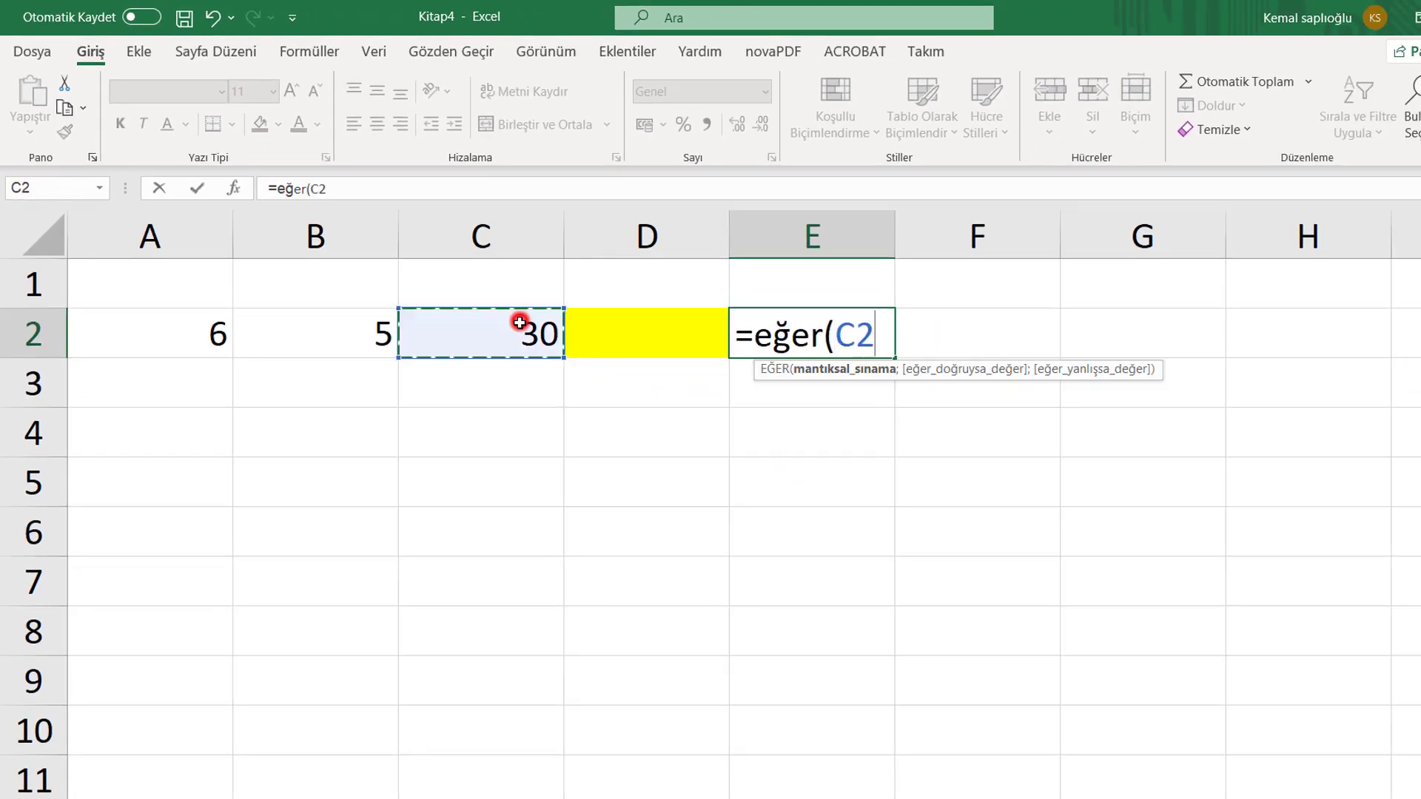
pyautogui.write('=')
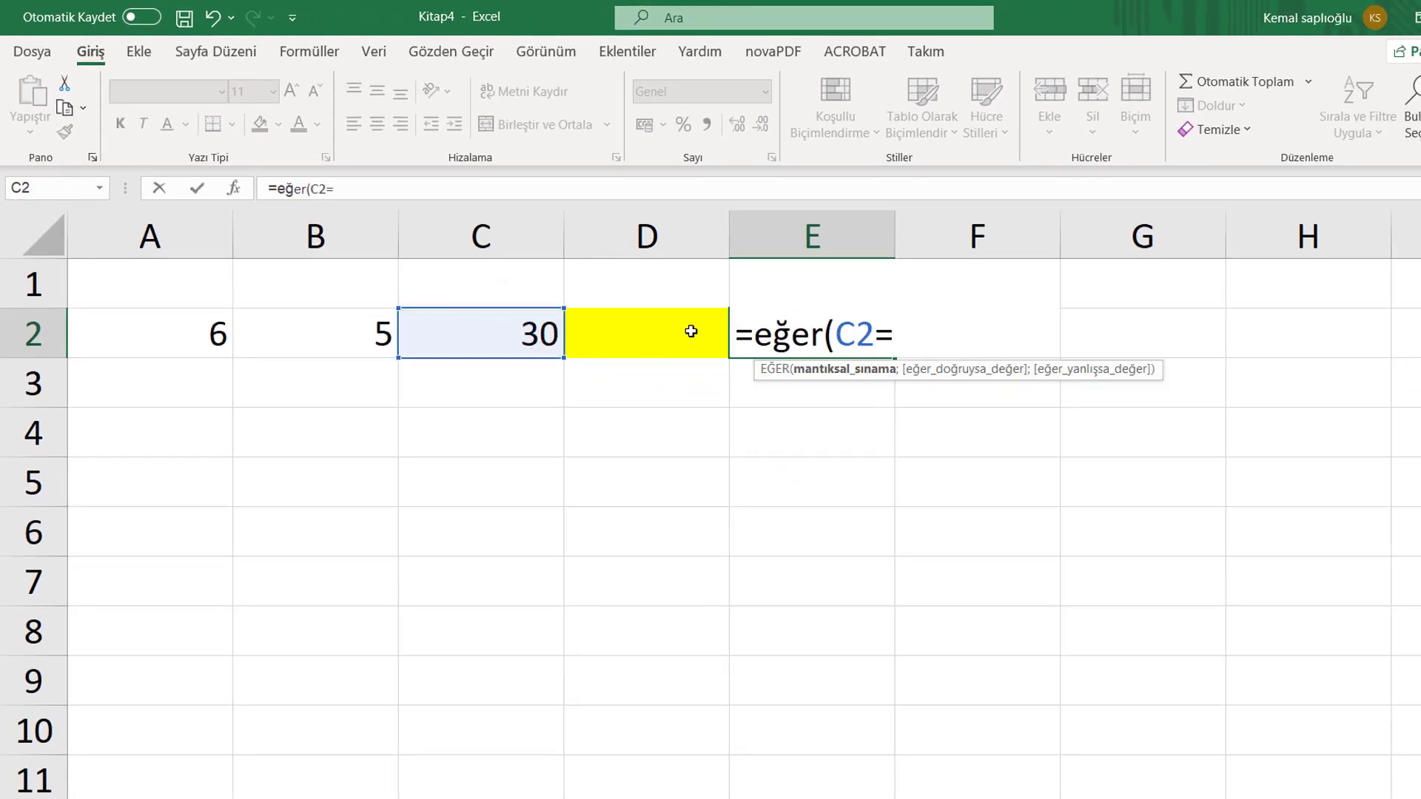
pyautogui.click(690, 331)
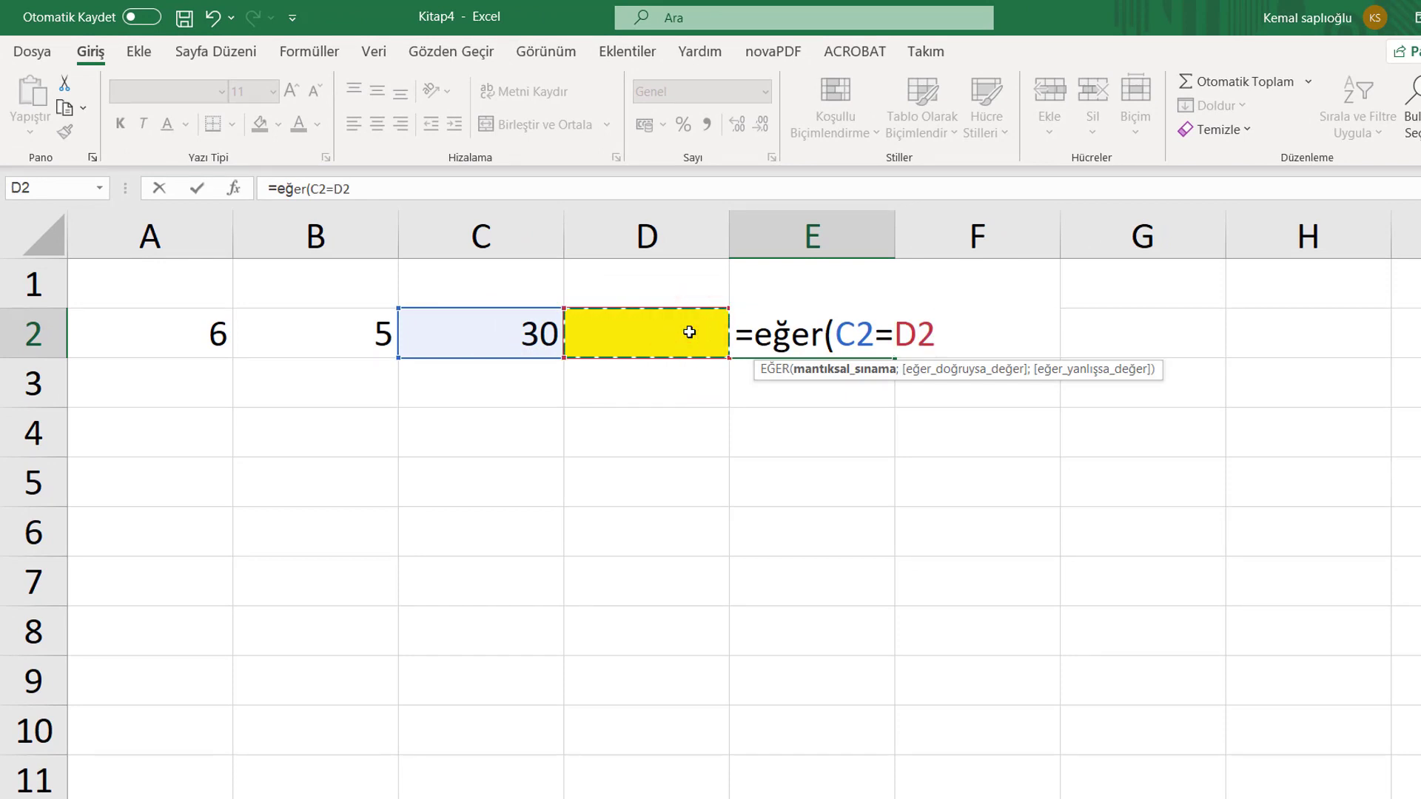
pyautogui.write(';')
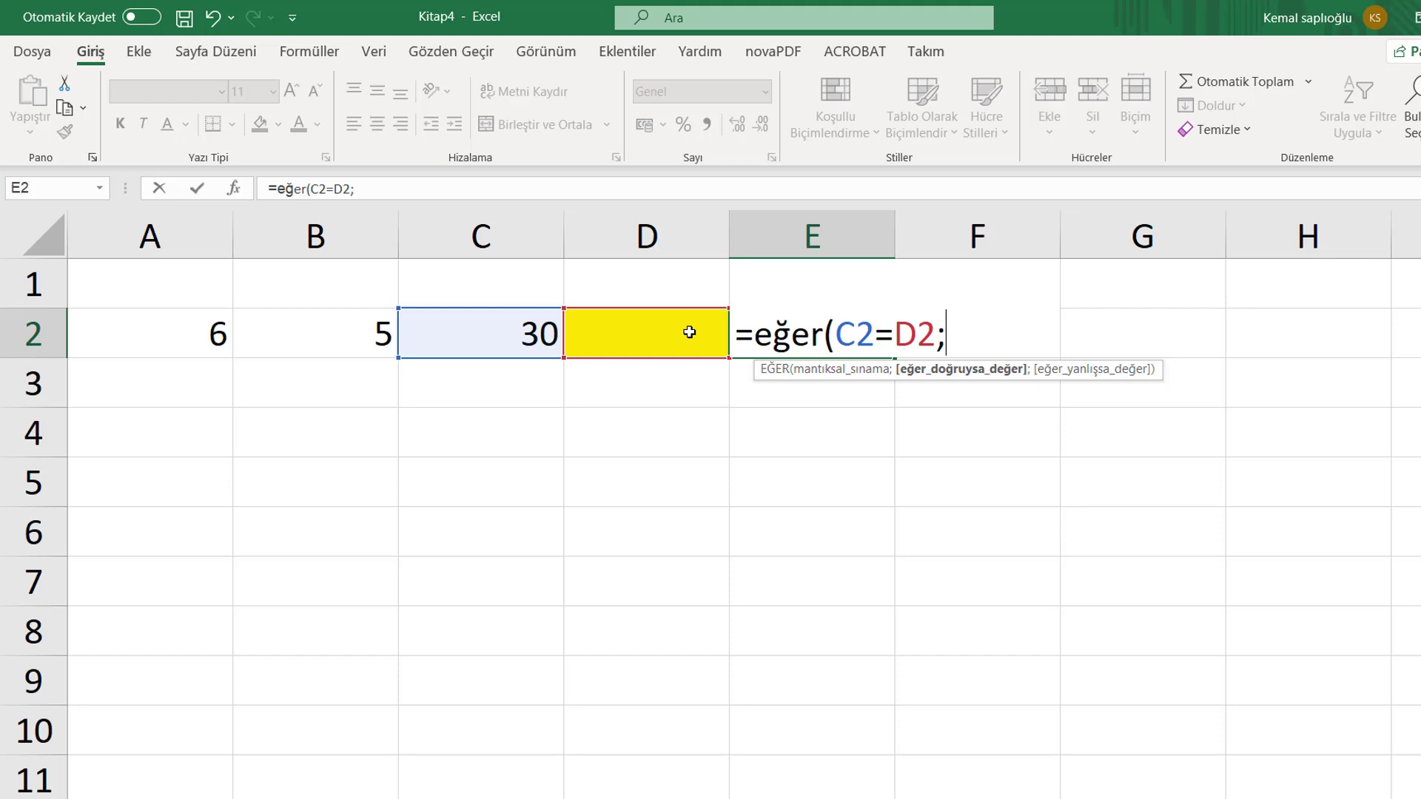
pyautogui.write('é')
pyautogui.press('BackSpace')
pyautogui.write('"D')
pyautogui.write('oğru')
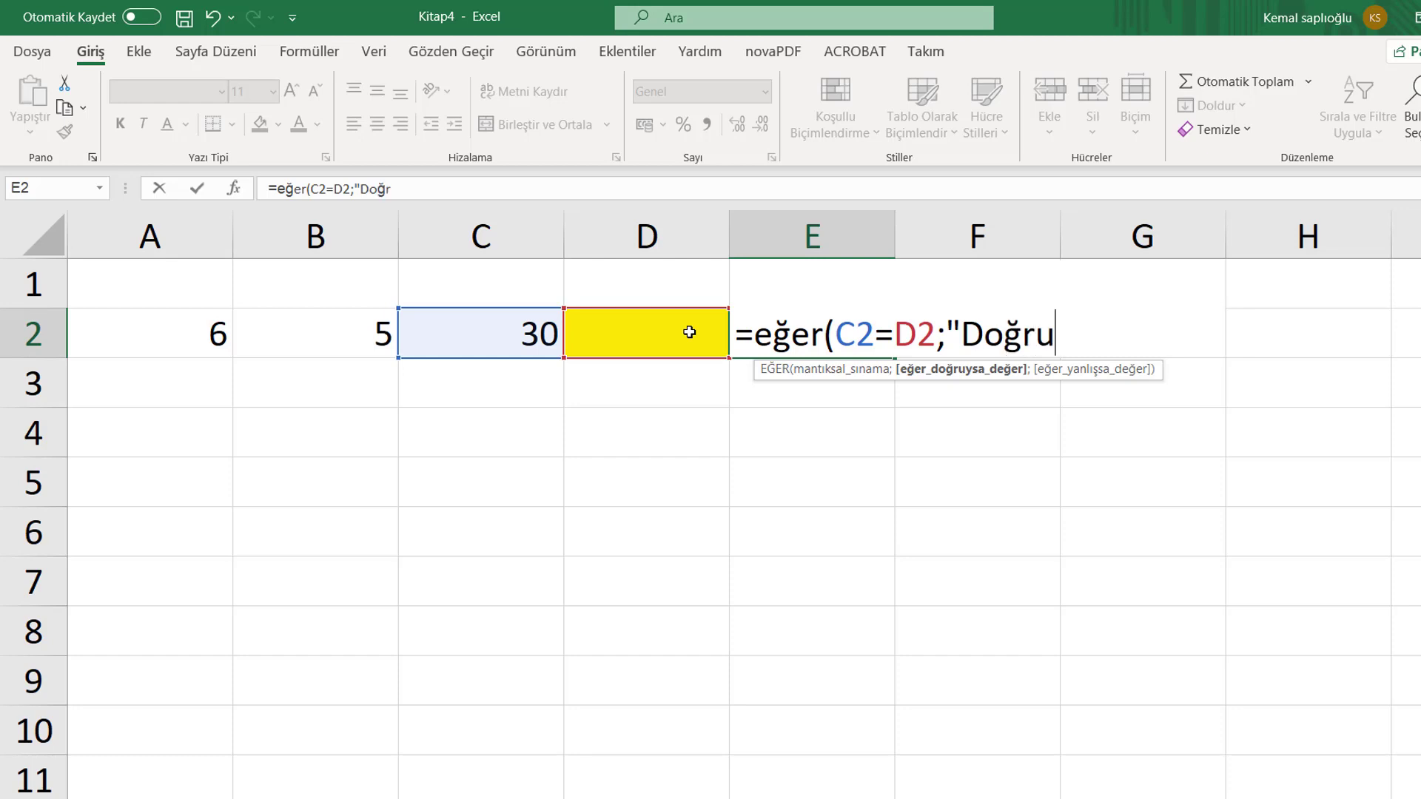
pyautogui.write(' bildin')
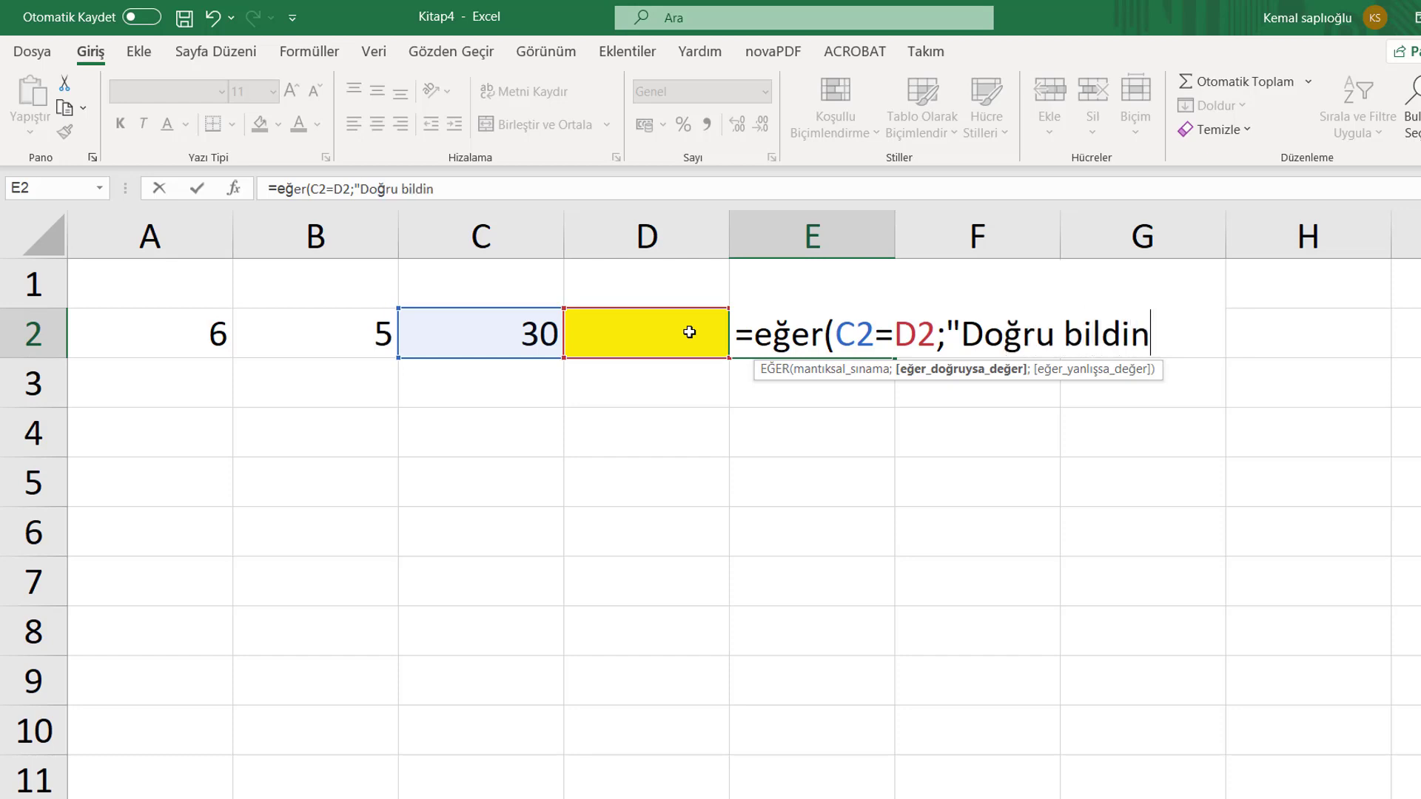
pyautogui.write(' ;')
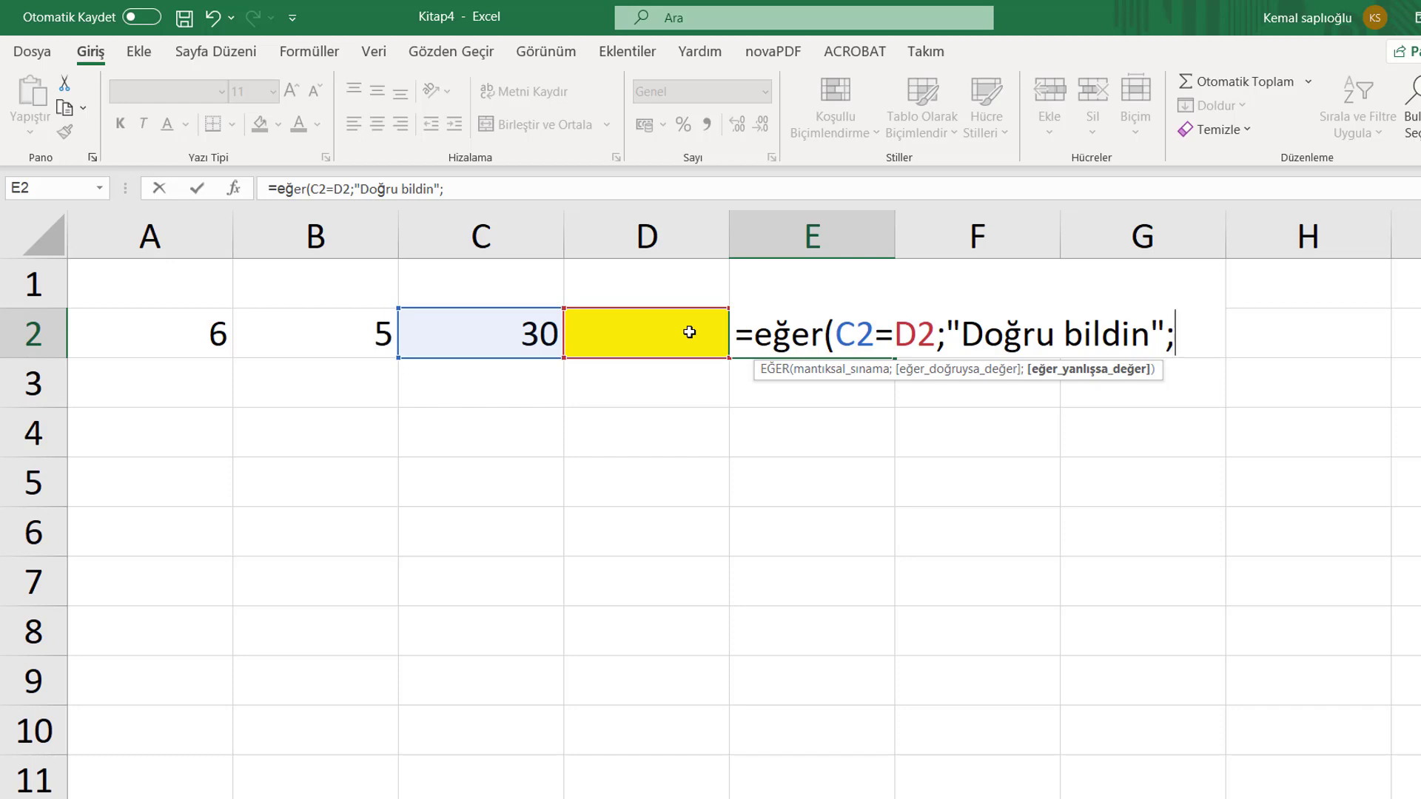
pyautogui.write('tekrar ')
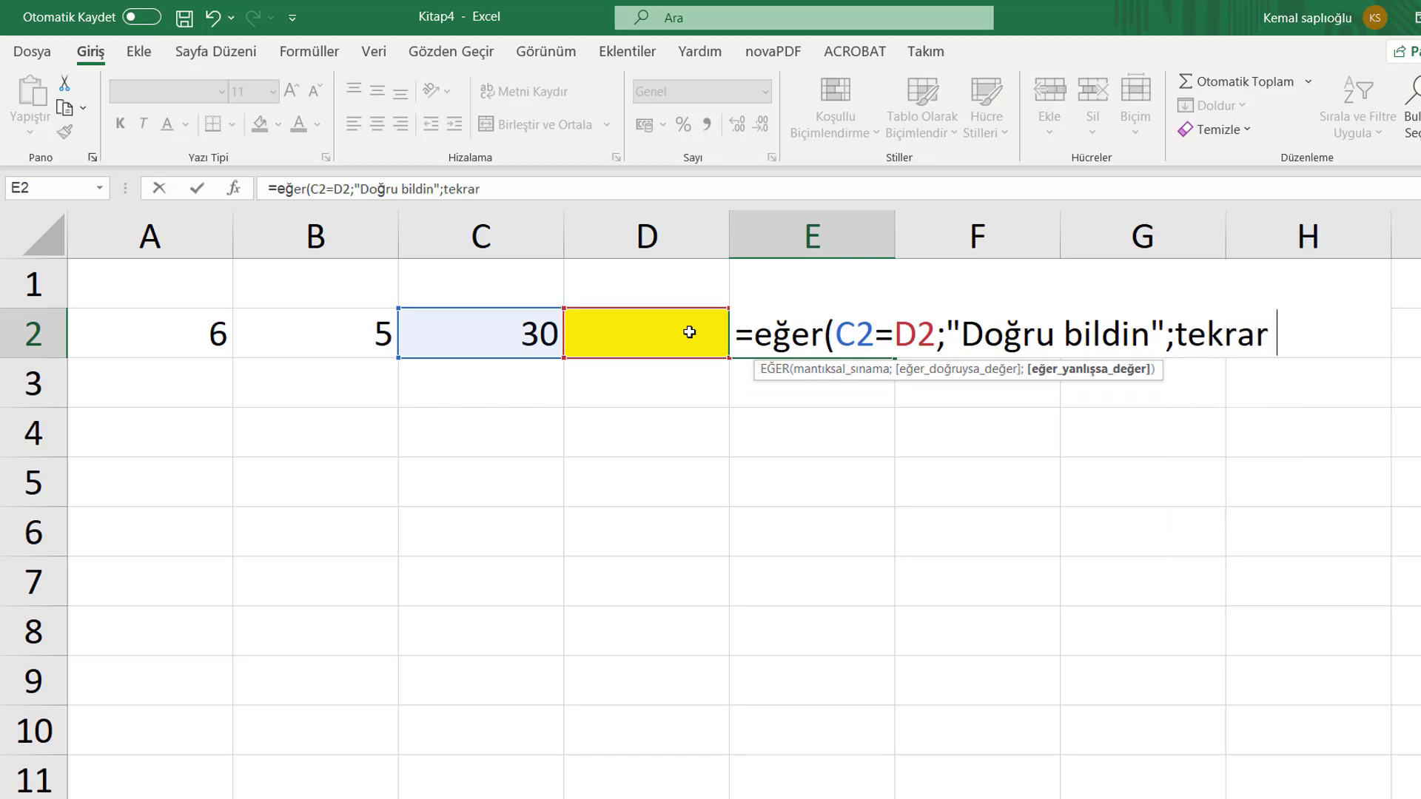
pyautogui.write('dene')
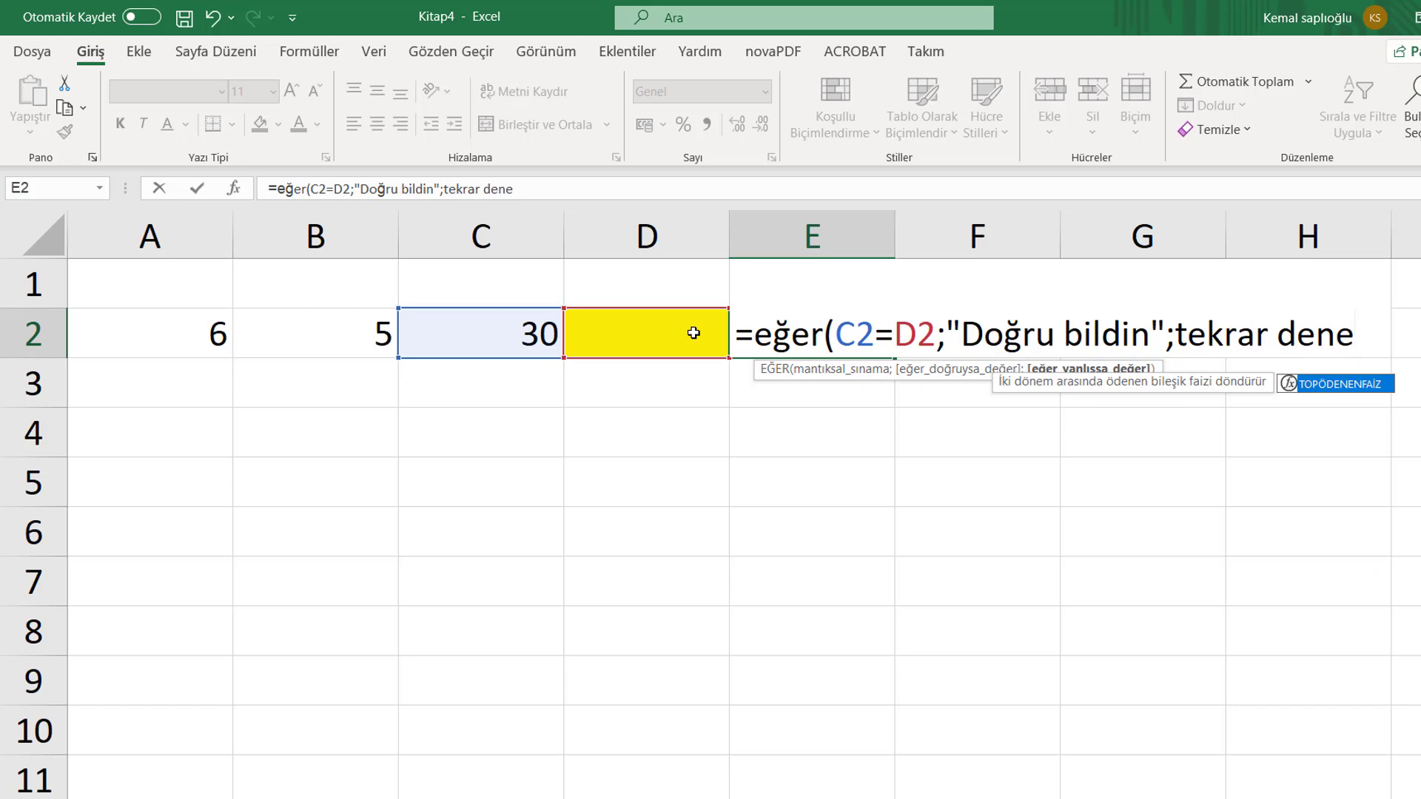
pyautogui.click(1176, 334)
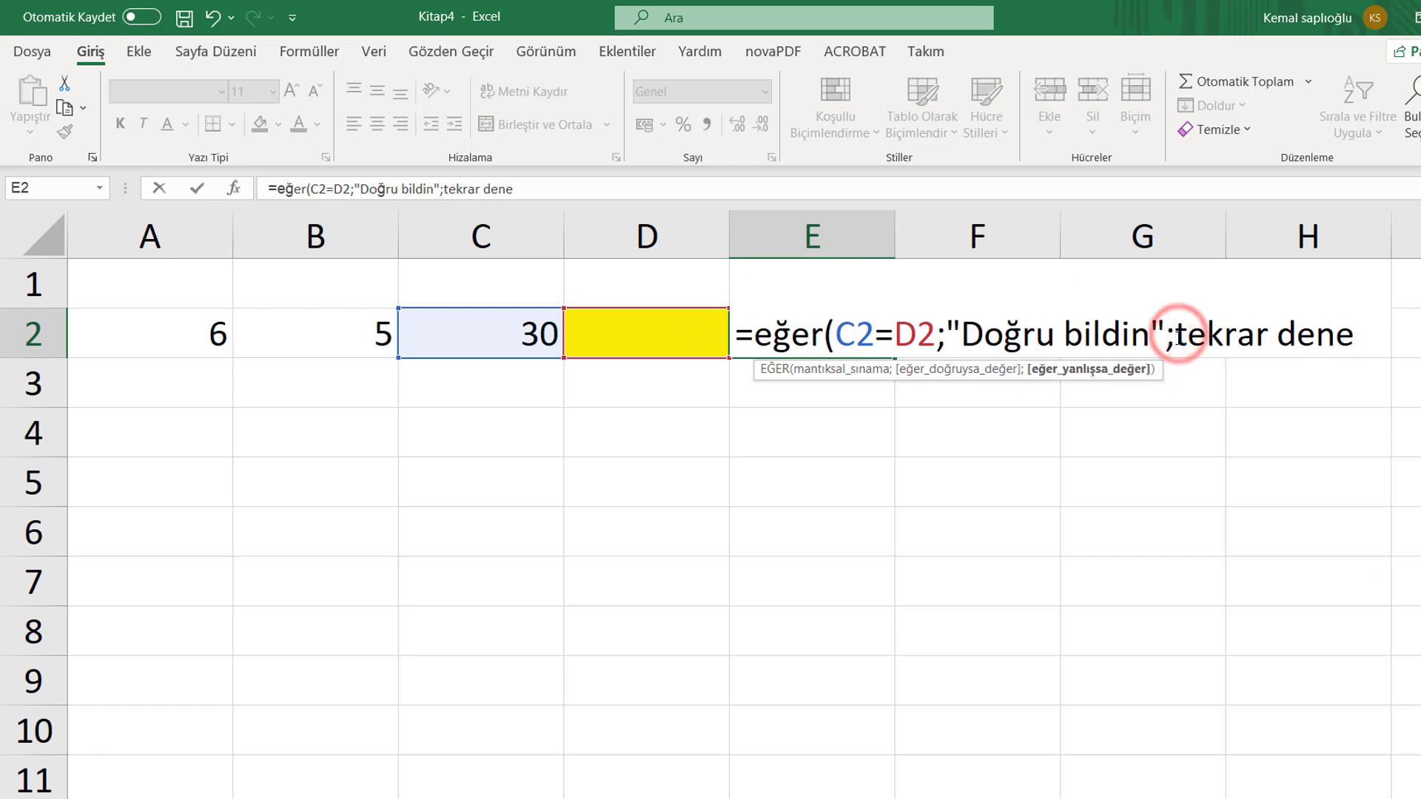
pyautogui.write('"')
pyautogui.click(1375, 333)
pyautogui.write('"')
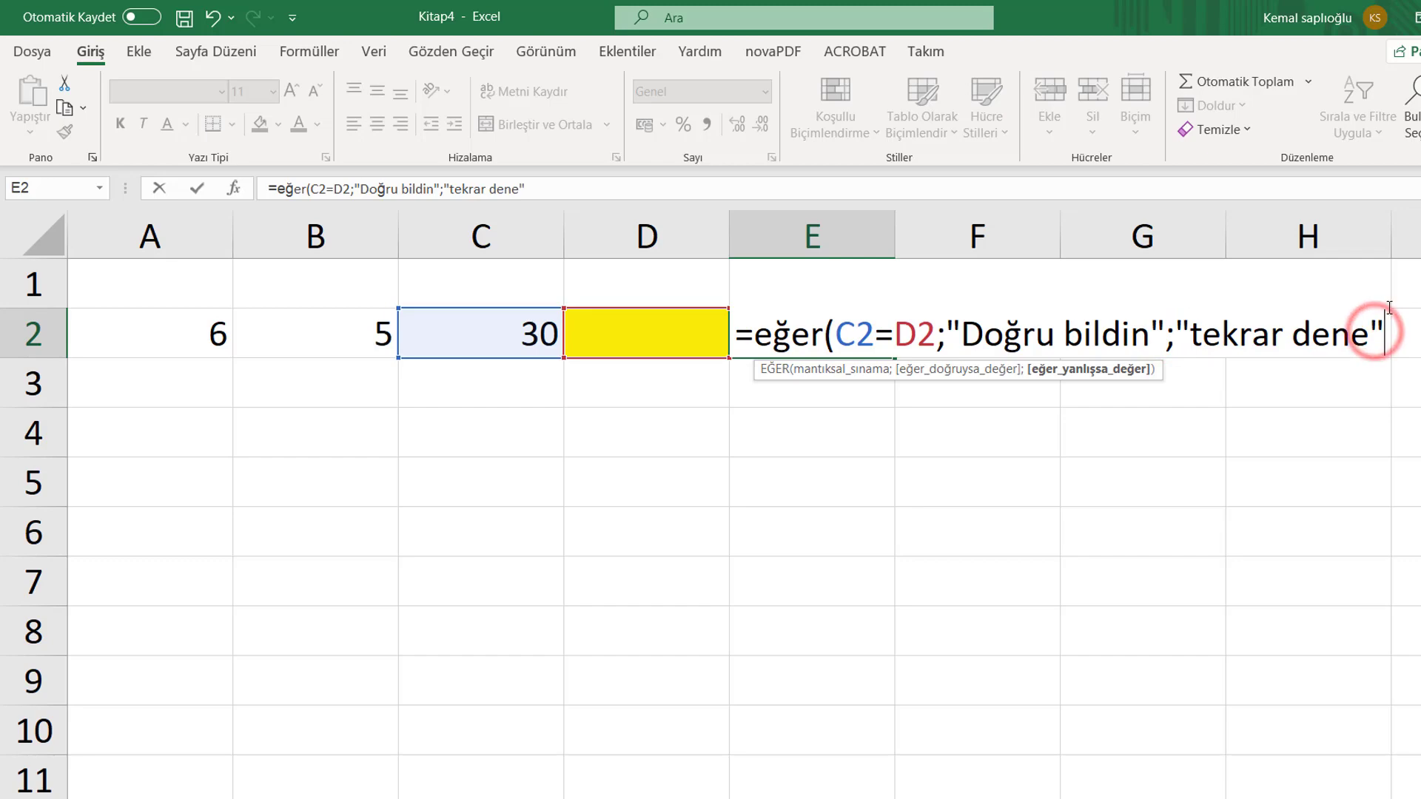
pyautogui.write(')')
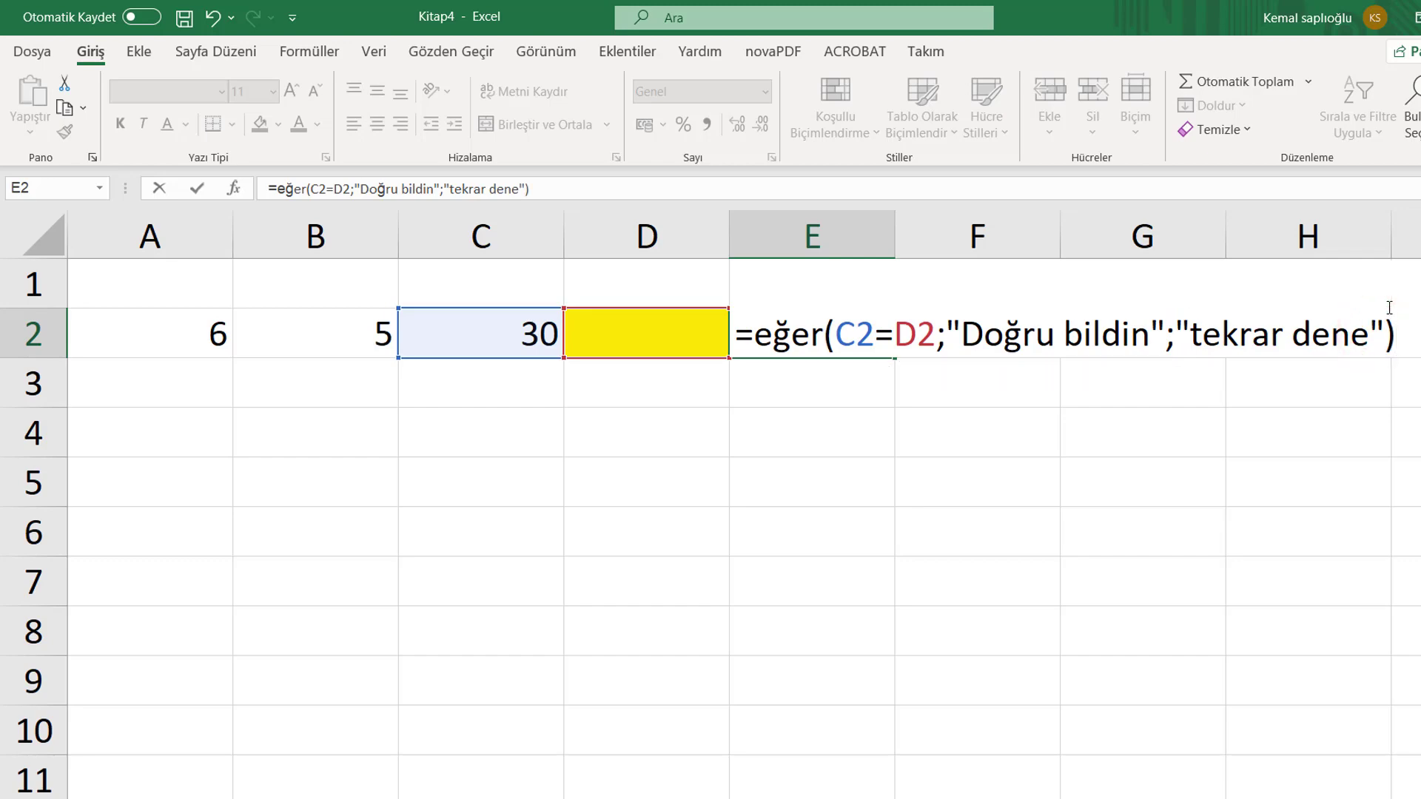
pyautogui.press('Return')
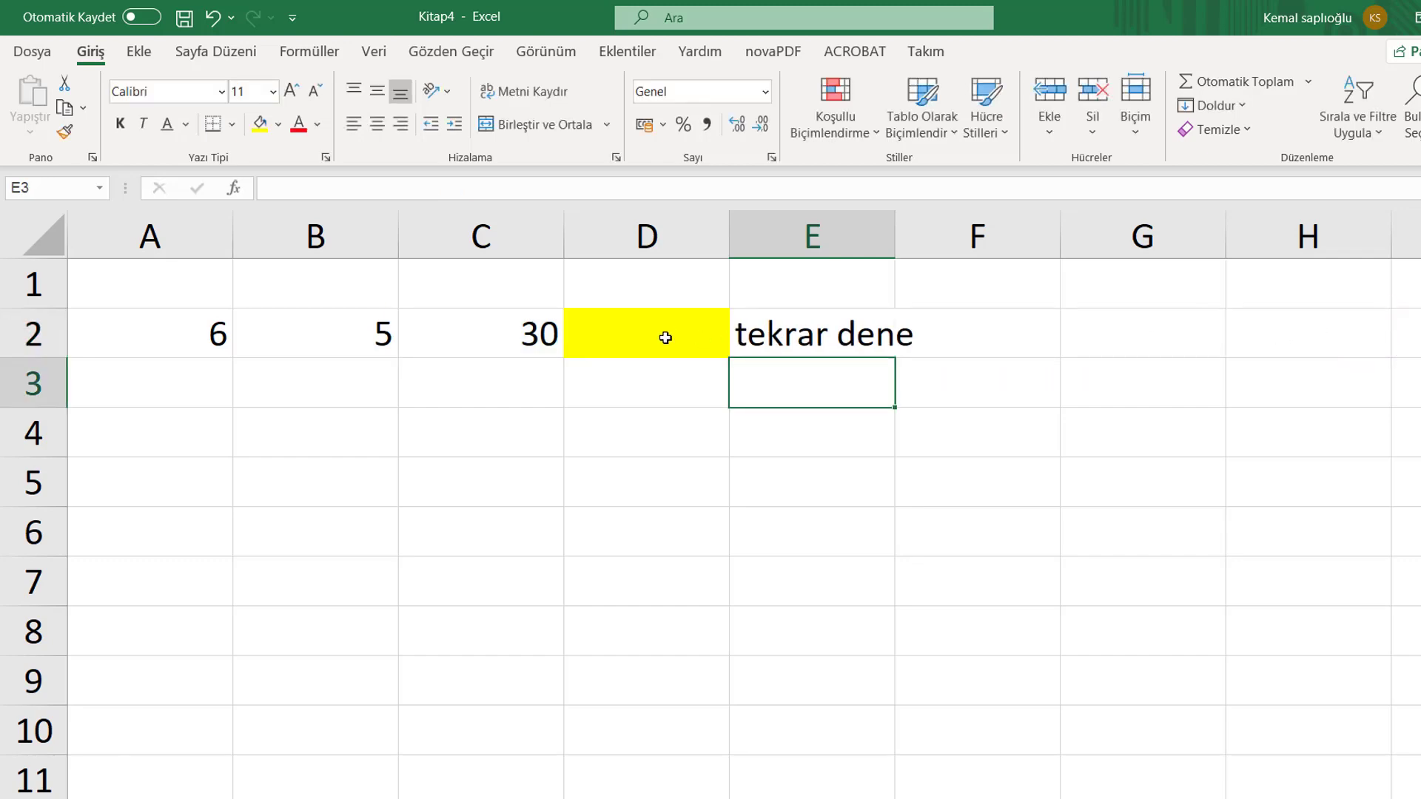
# Enter the guess 30 in D2 so E2 reads Doğru bildin.
pyautogui.click(666, 340)
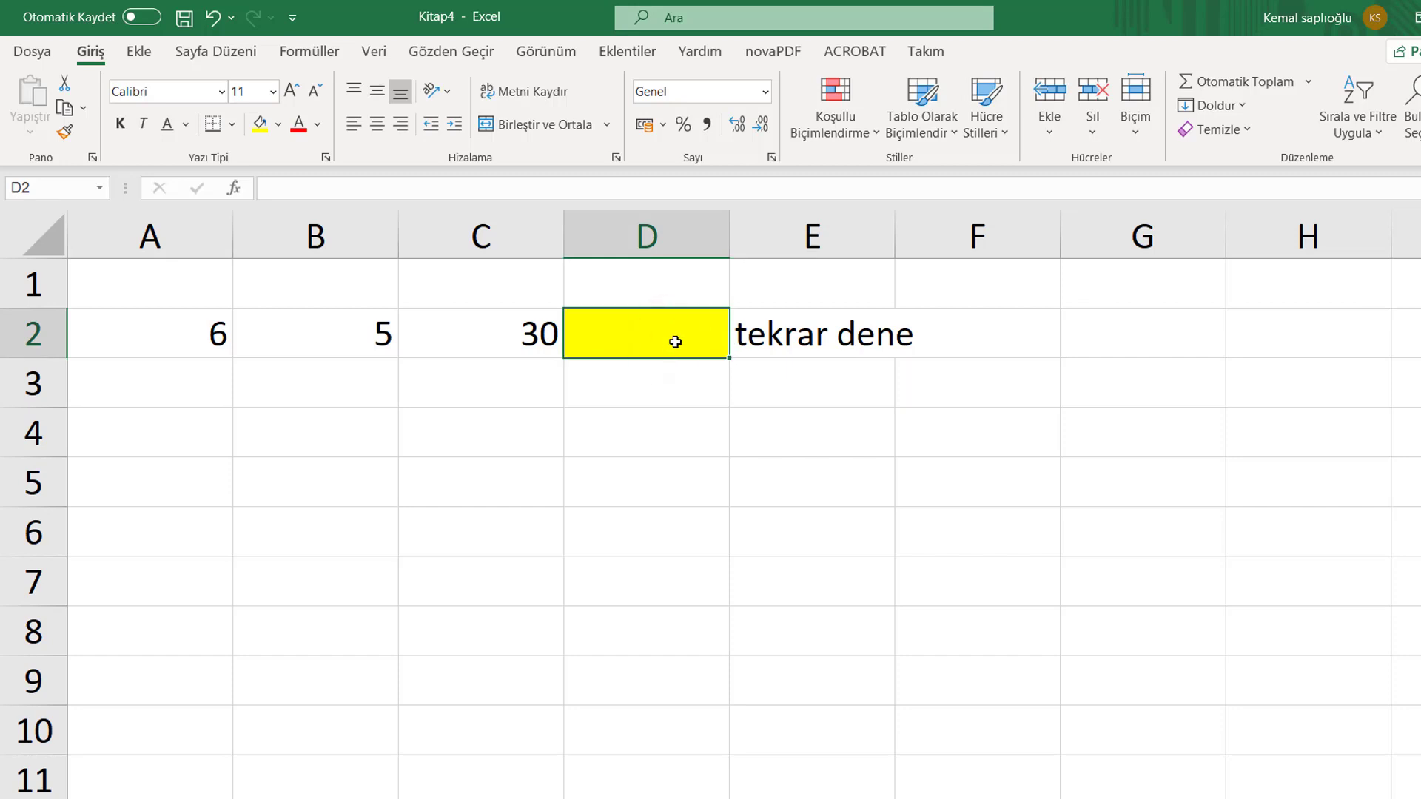
pyautogui.write('30')
pyautogui.press('Return')
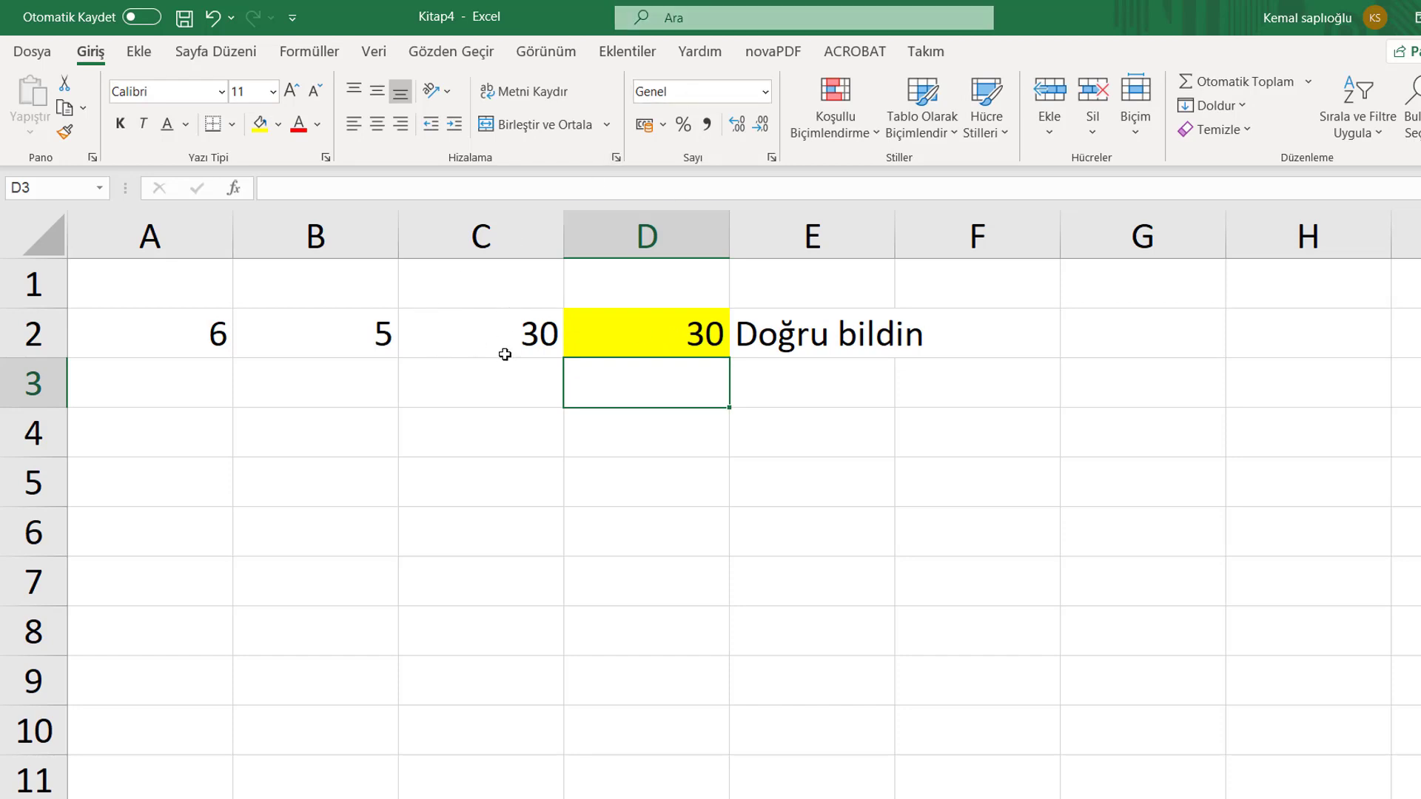
# Hide column C, which holds the answer, using Gizle.
pyautogui.click(526, 224)
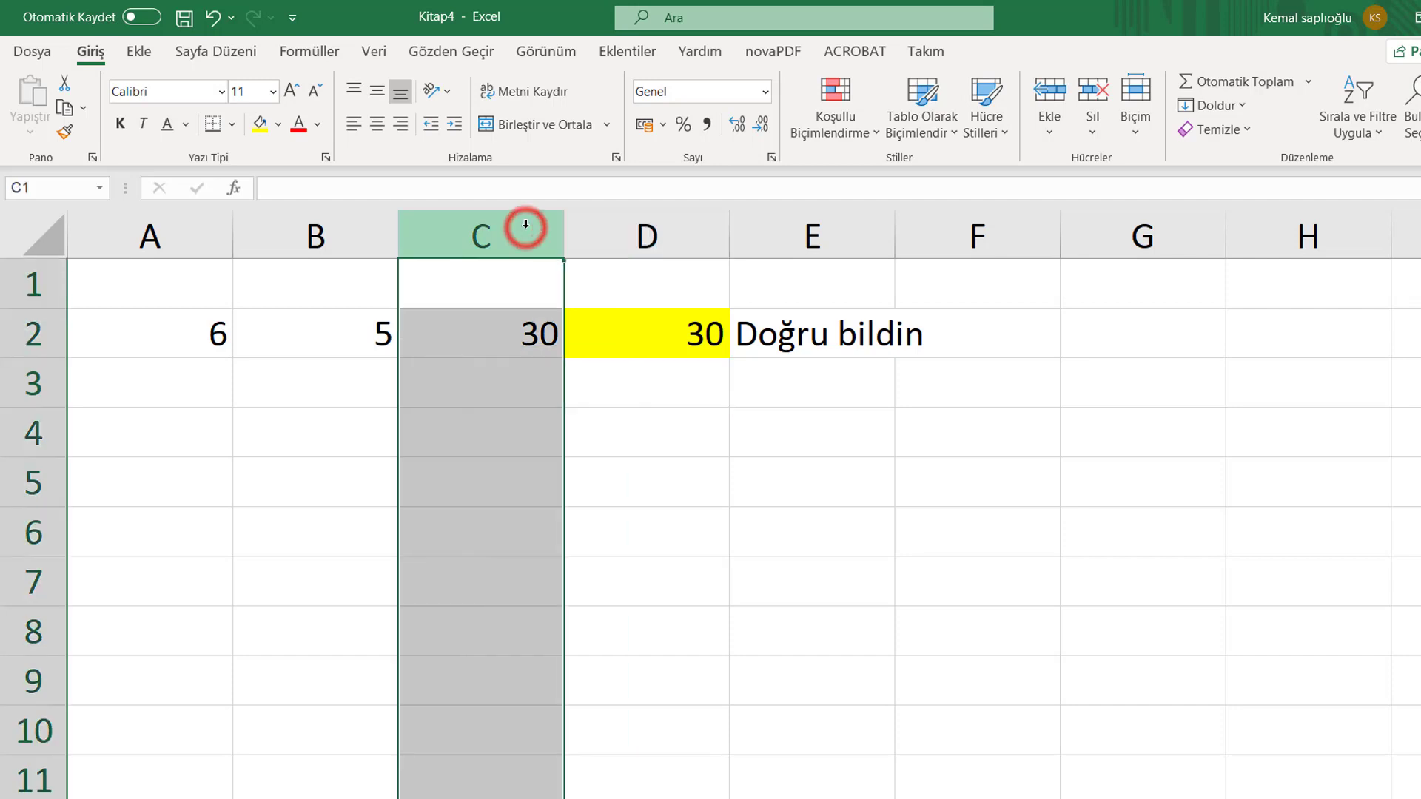
pyautogui.rightClick(525, 223)
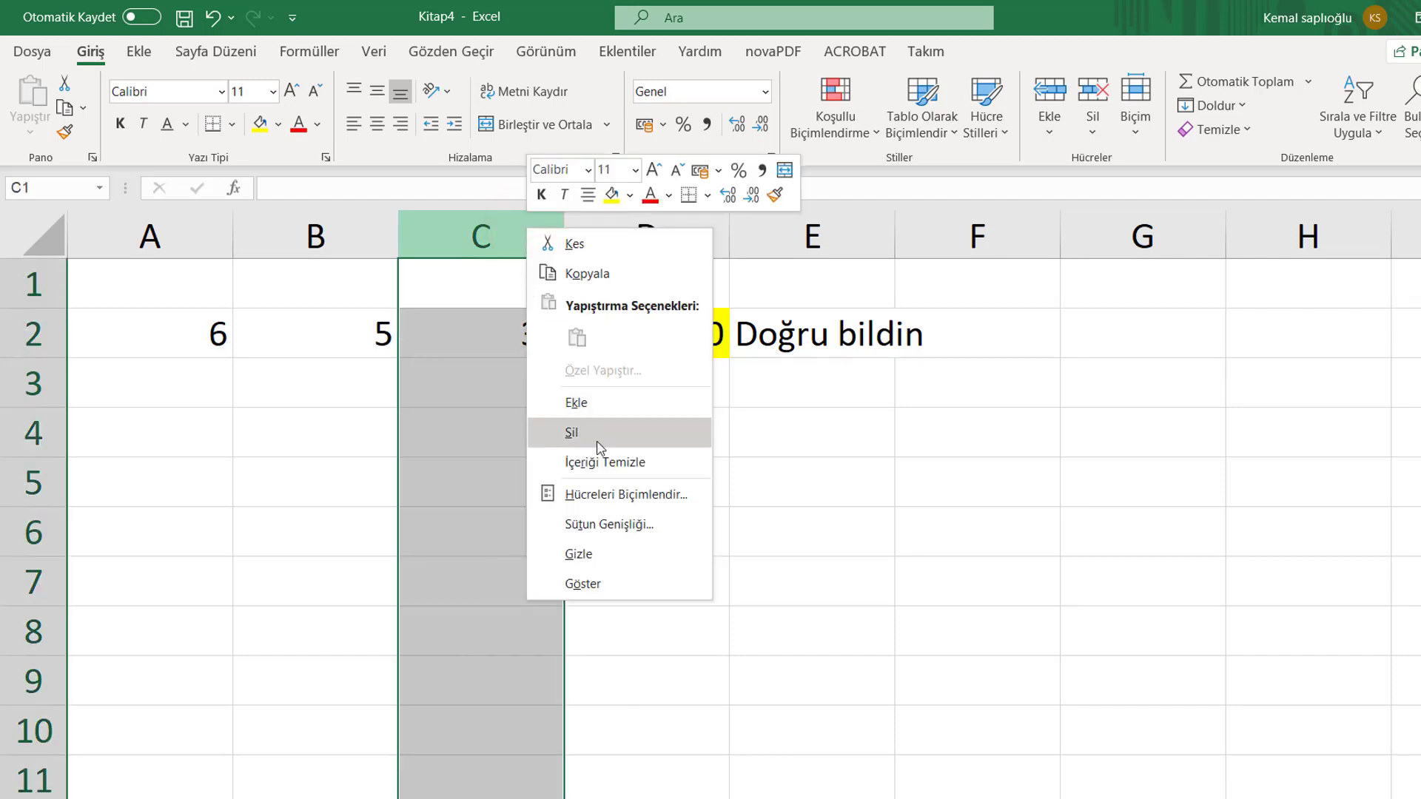
pyautogui.click(634, 564)
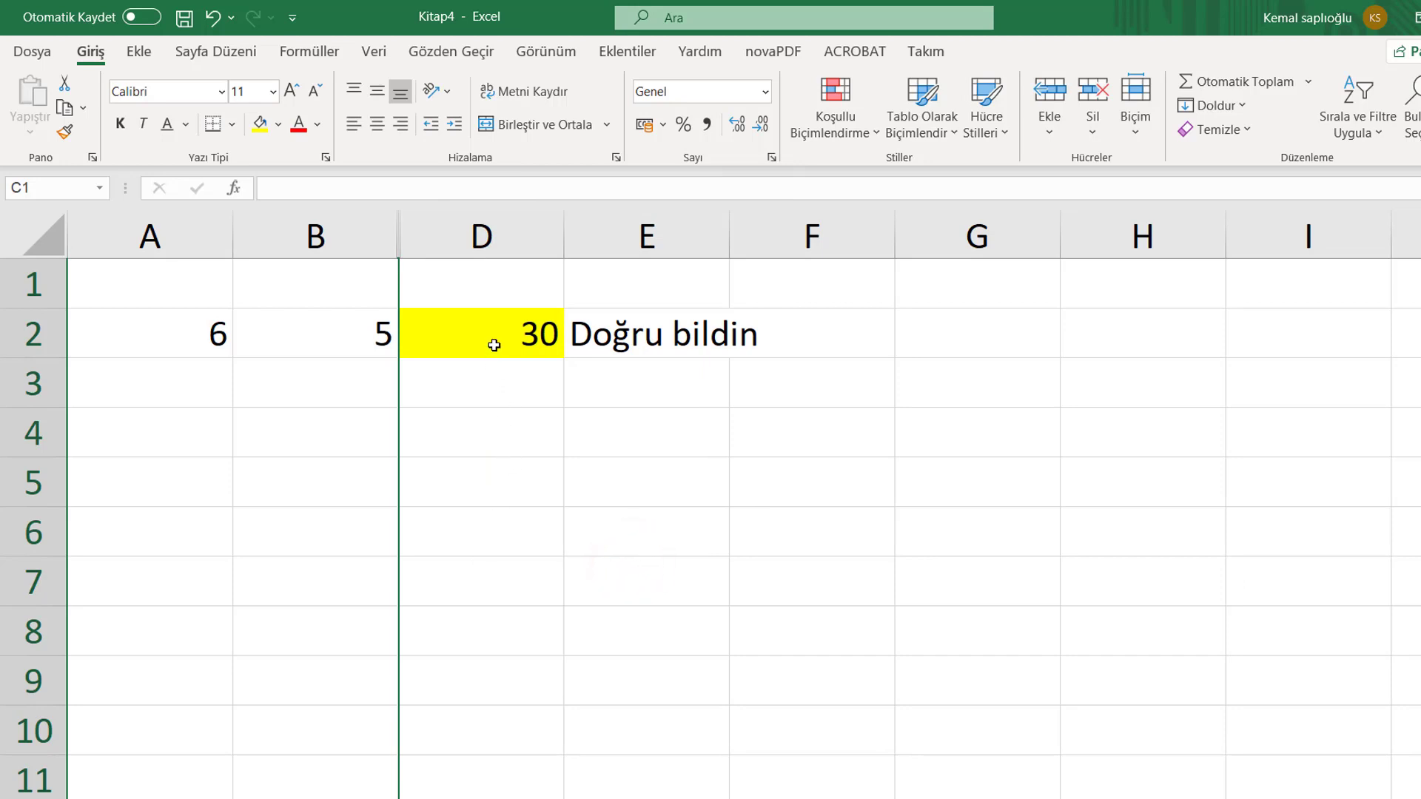
# Change the numbers to 7 in A2 and 8 in B2.
pyautogui.click(187, 350)
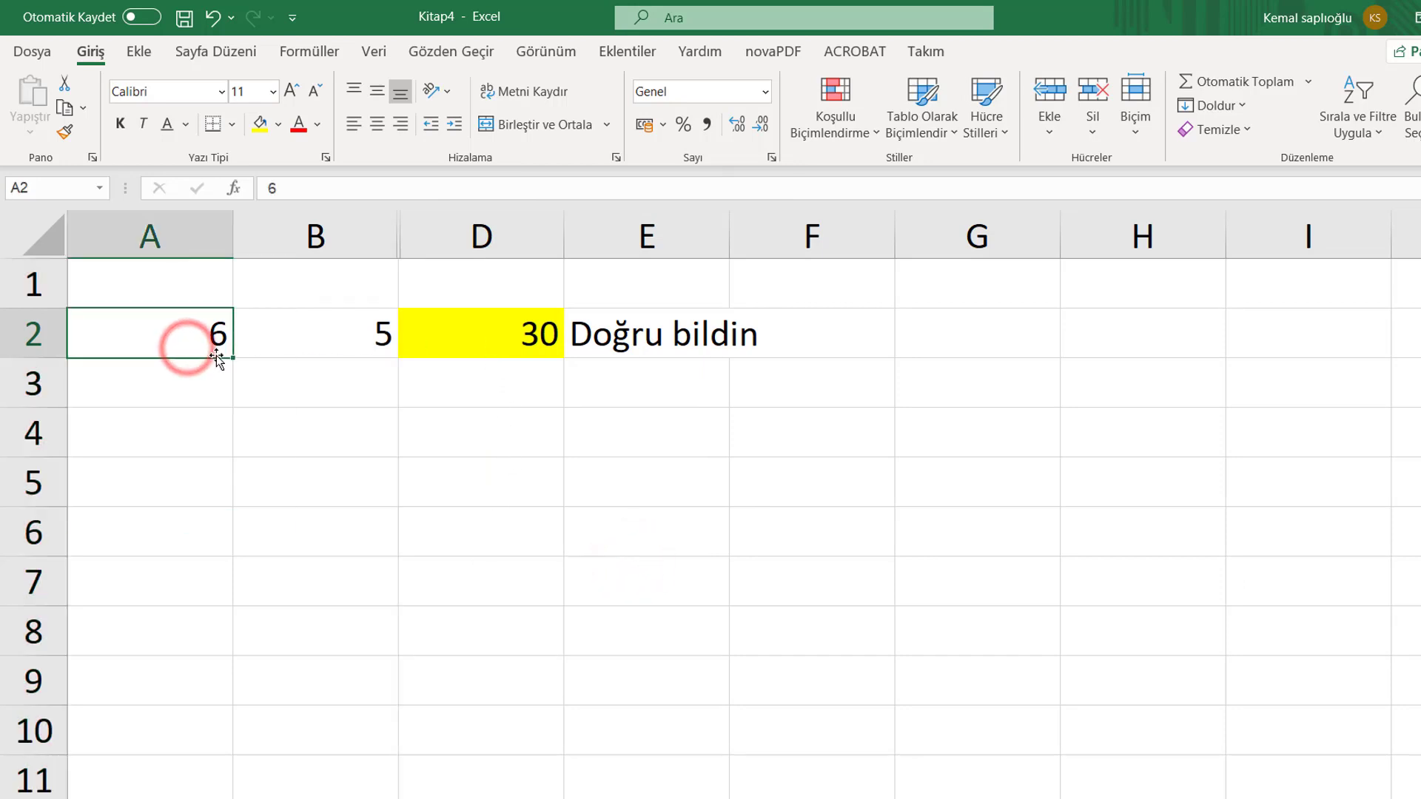
pyautogui.write('7')
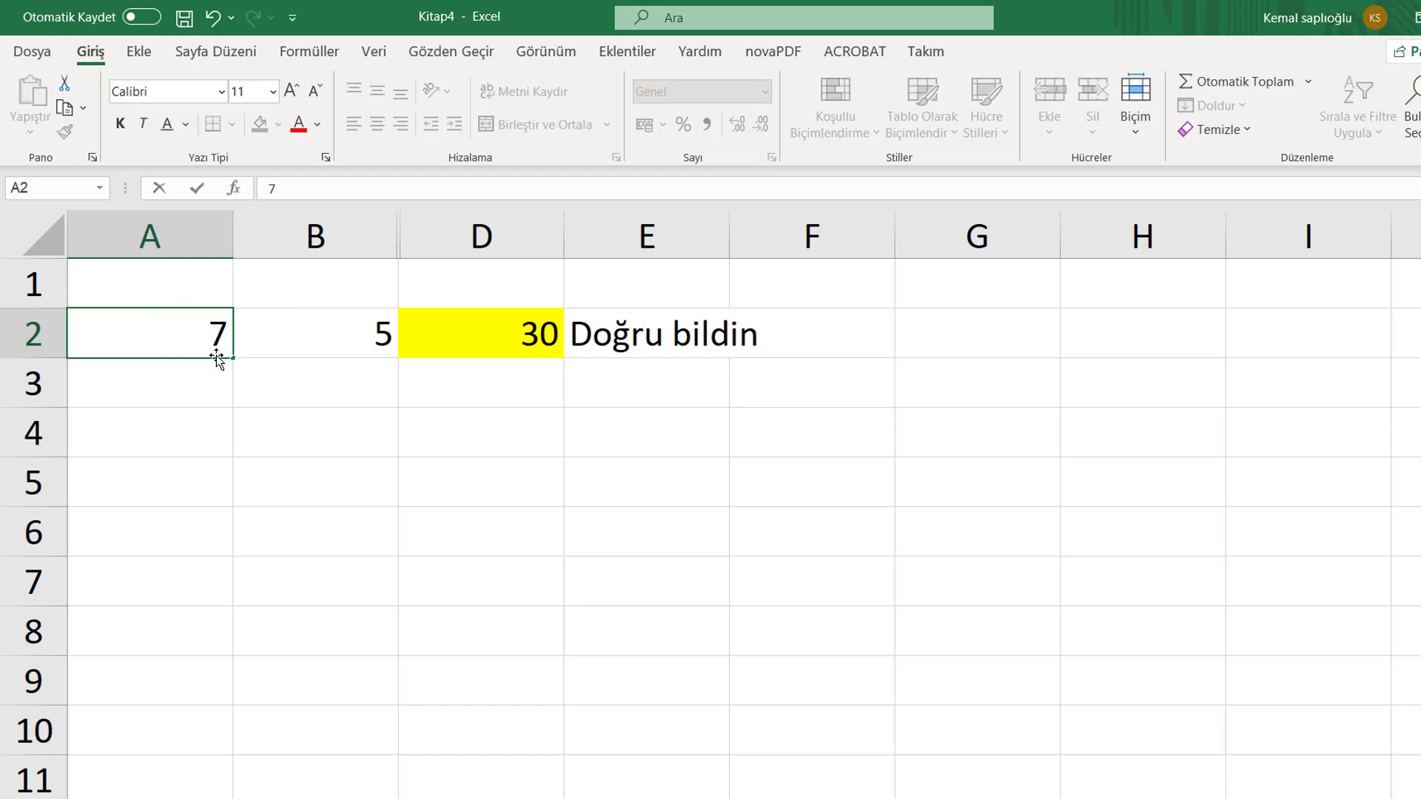
pyautogui.press('Tab')
pyautogui.write('8')
pyautogui.press('Return')
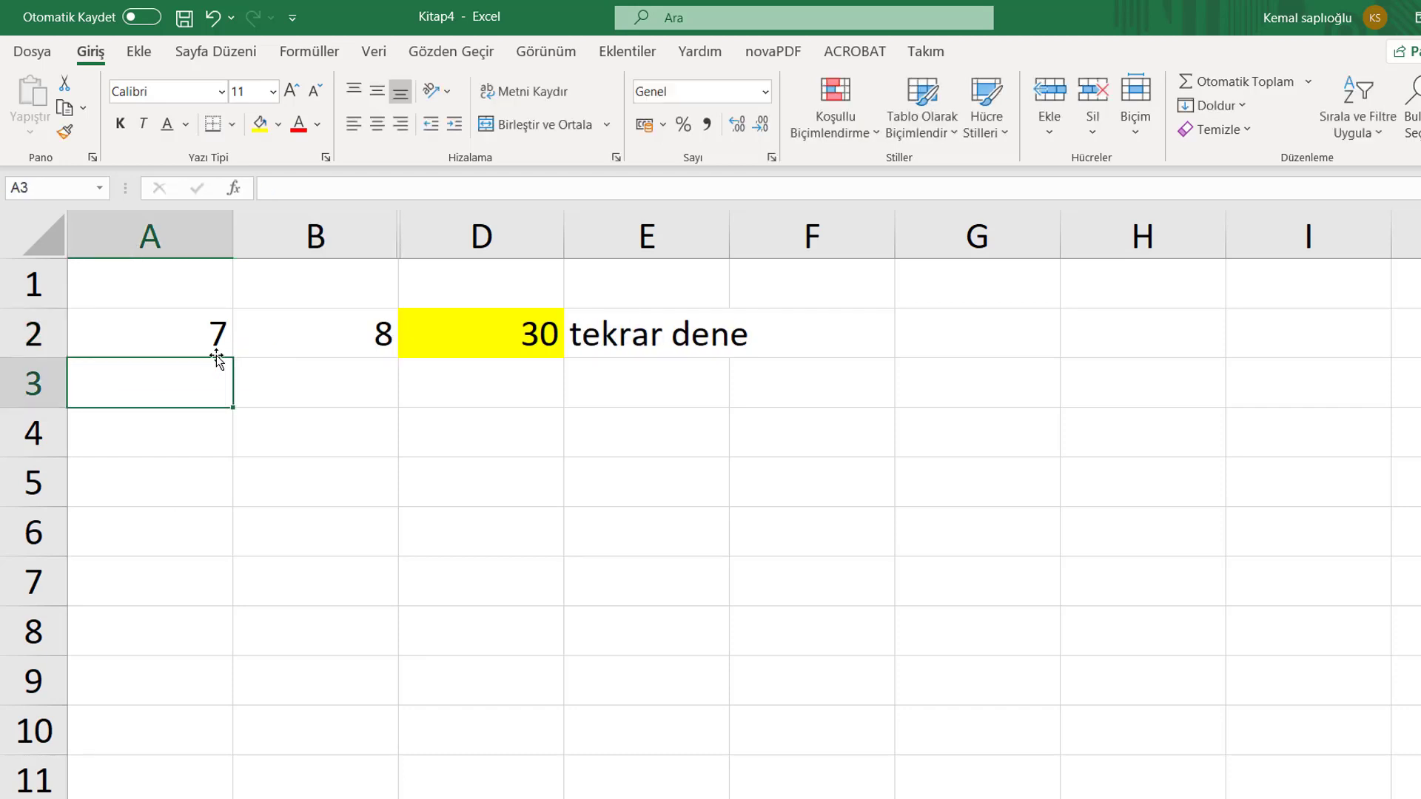
# Try guesses 50 then 56 in D2, ending with Doğru bildin.
pyautogui.click(486, 324)
pyautogui.write('50')
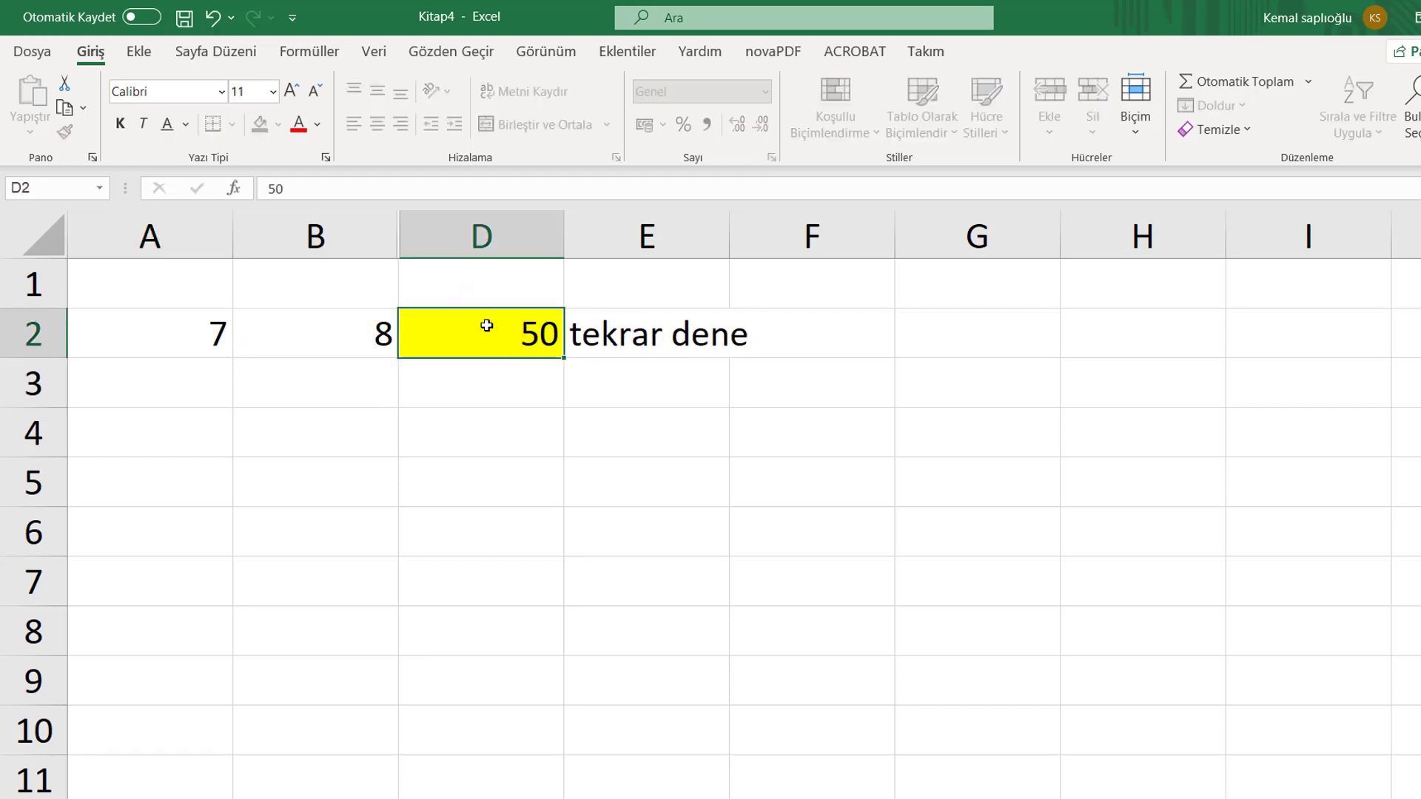
pyautogui.press('Return')
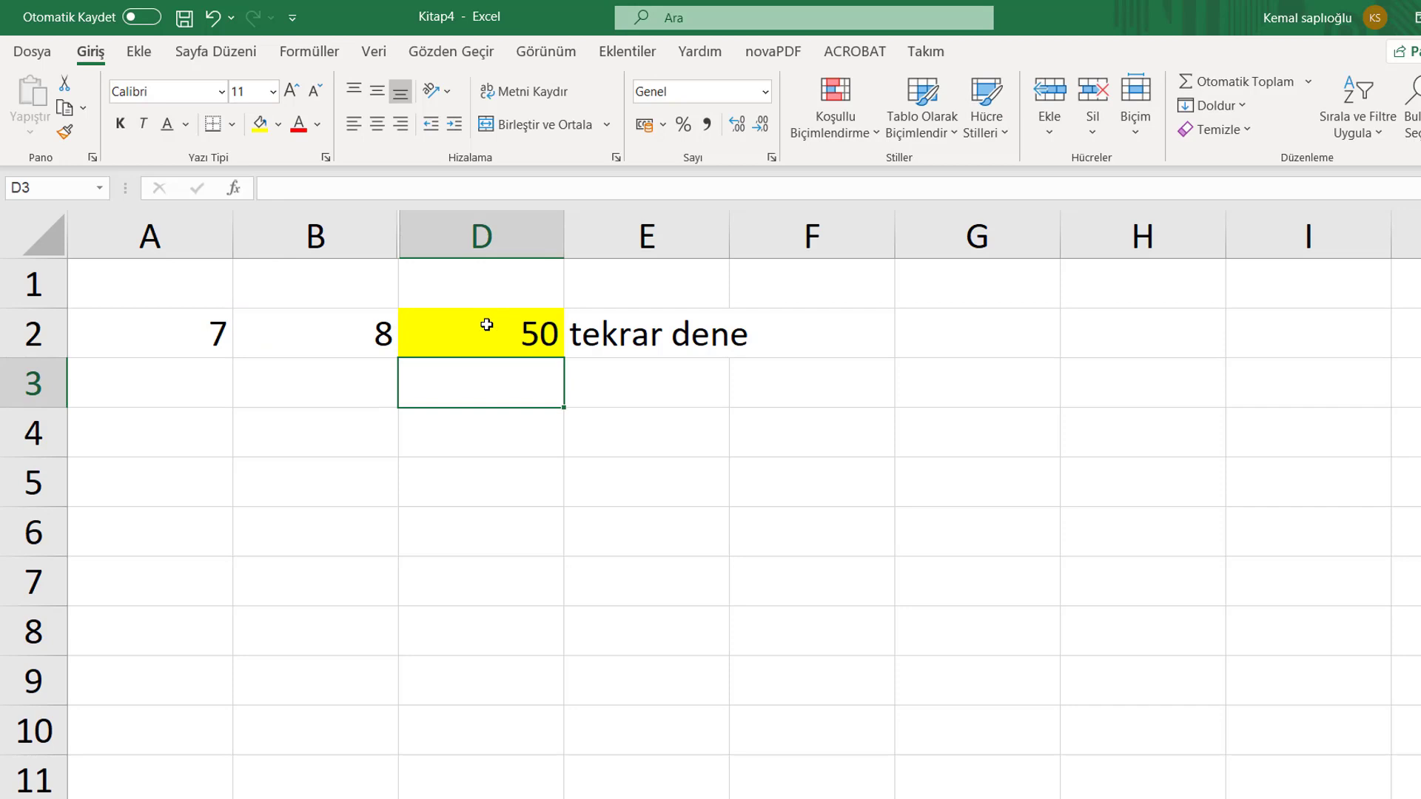
pyautogui.click(486, 325)
pyautogui.write('56')
pyautogui.press('Return')
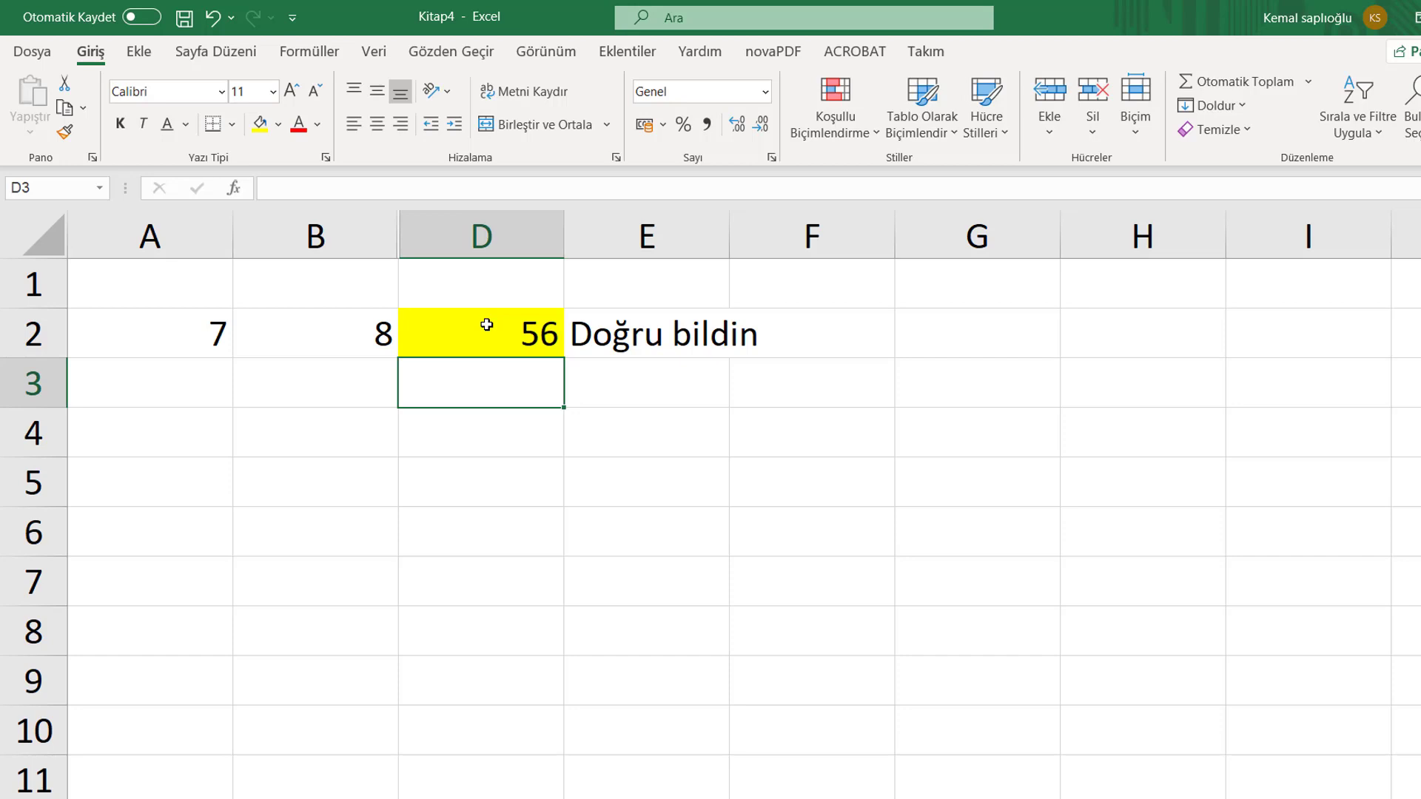
pyautogui.click(486, 324)
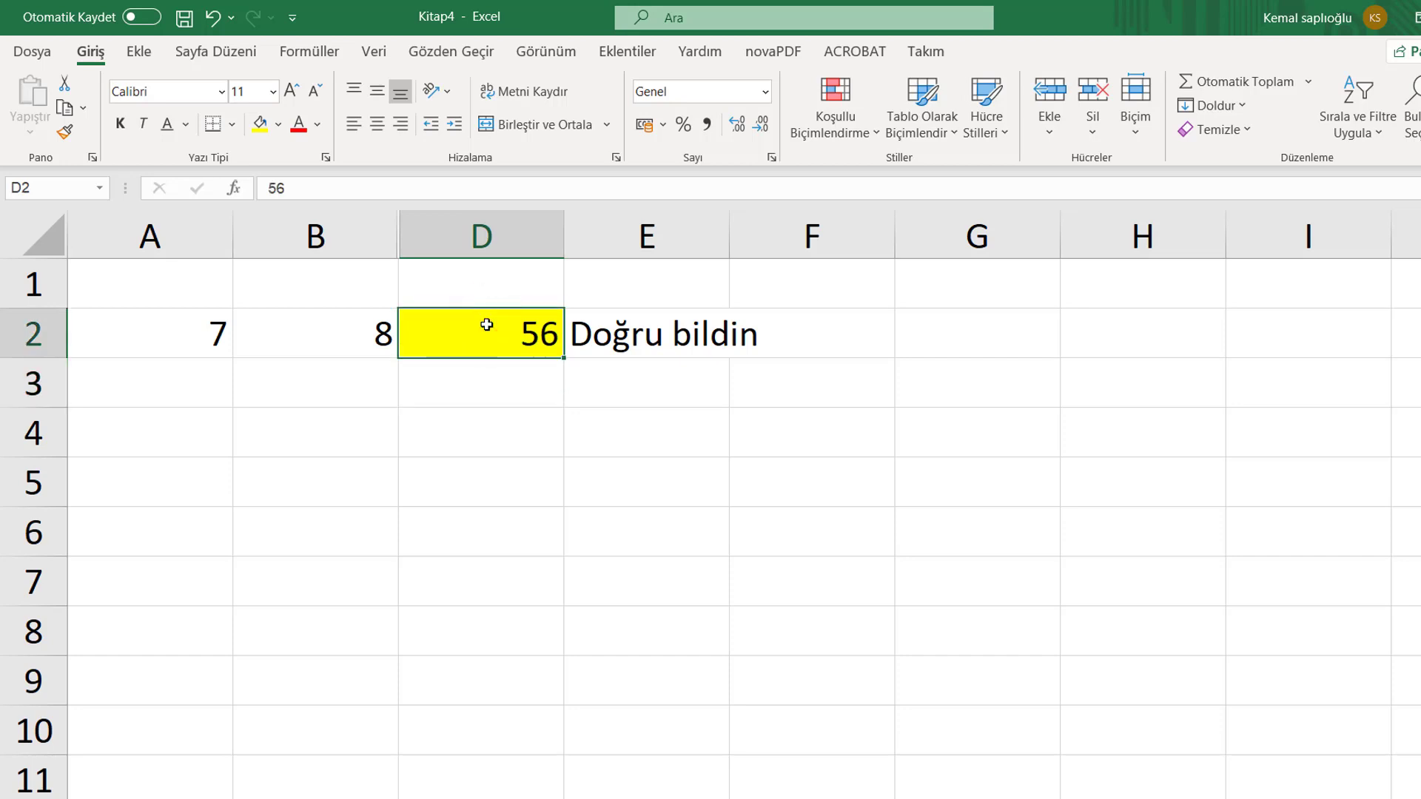